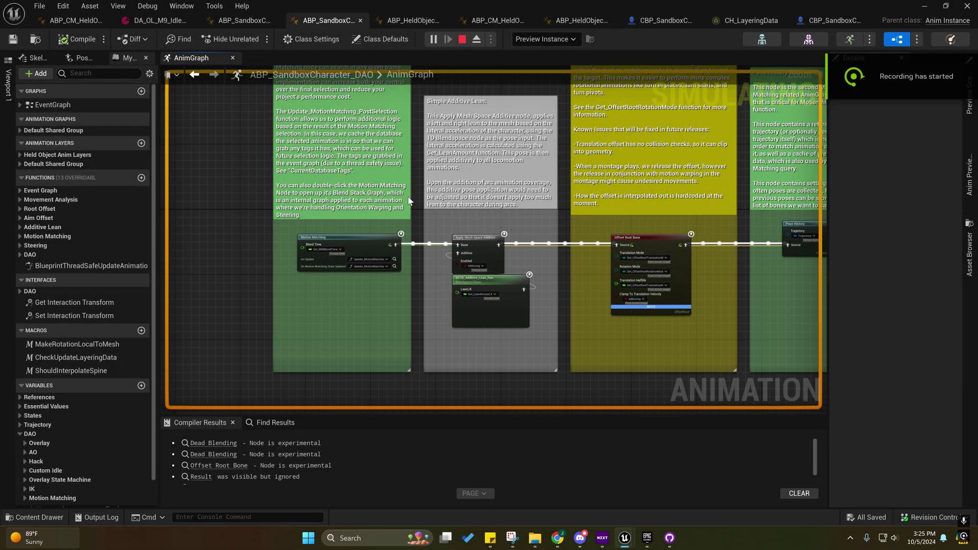
# Bring up the sticky note of changes and highlight the line "Fixed Interpolation Lag on Pitch AimOffsets"
pyautogui.moveTo(367, 275); pyautogui.dragTo(289, 259, button='right')
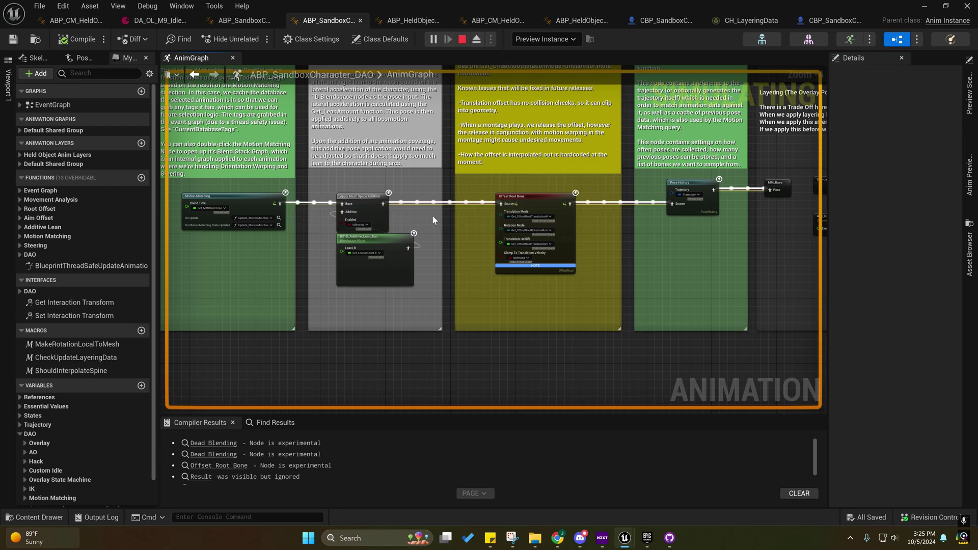
pyautogui.moveTo(512, 544)
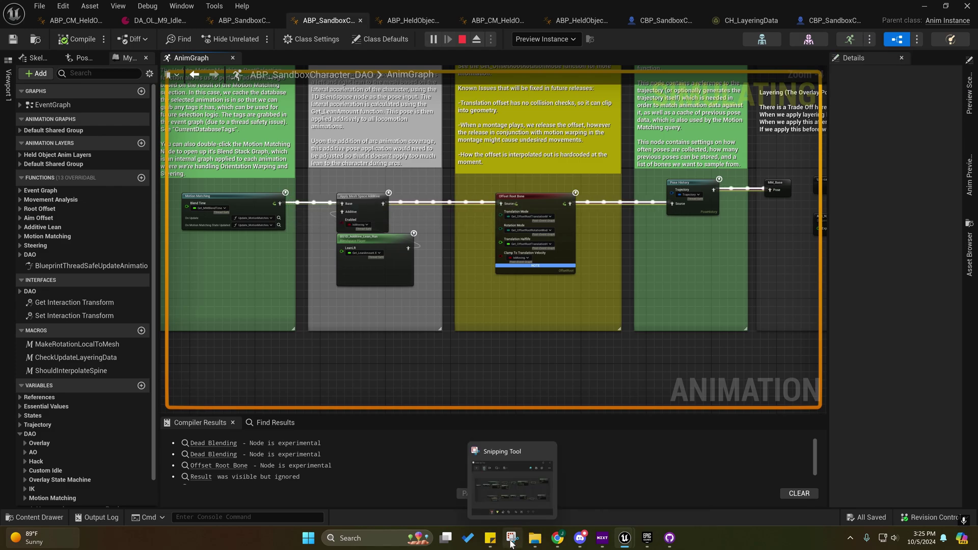
pyautogui.click(506, 497)
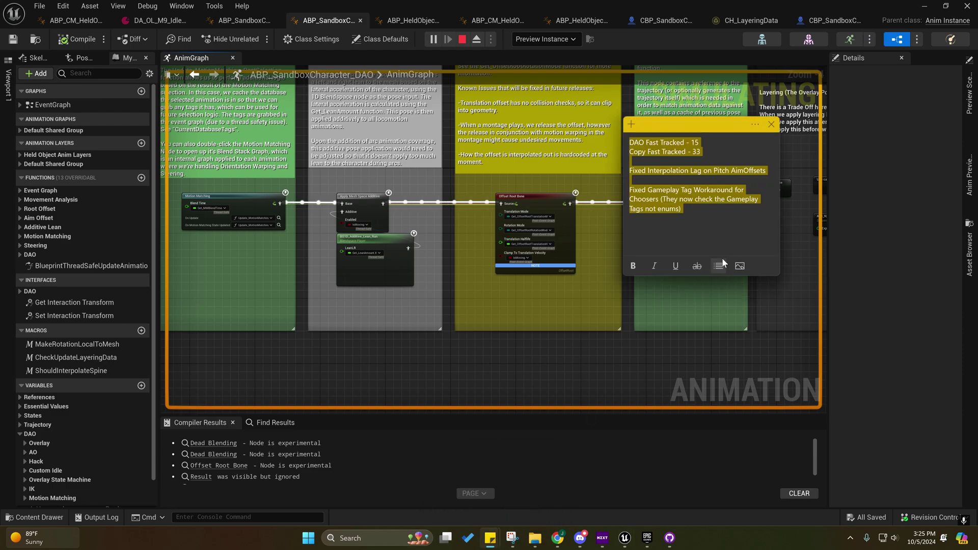
pyautogui.click(676, 143)
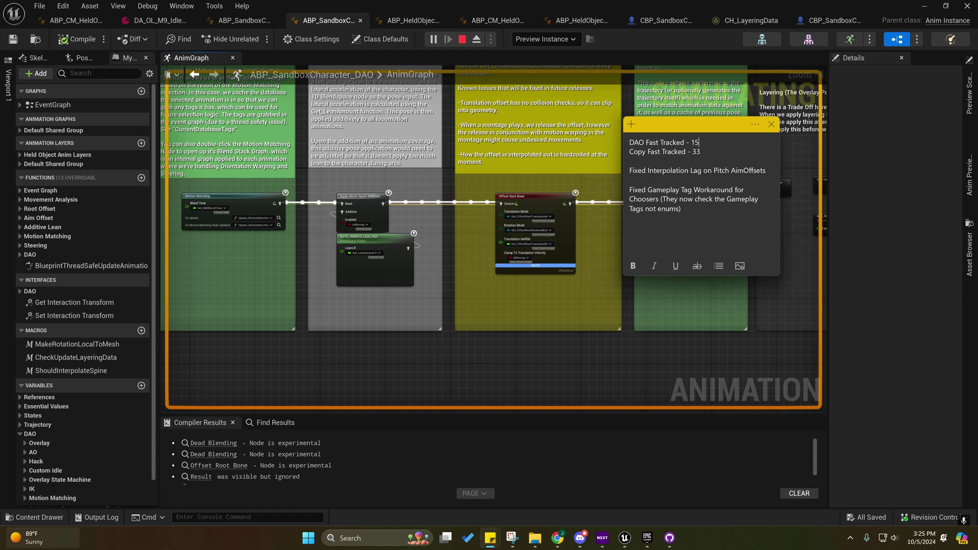
pyautogui.tripleClick(632, 171)
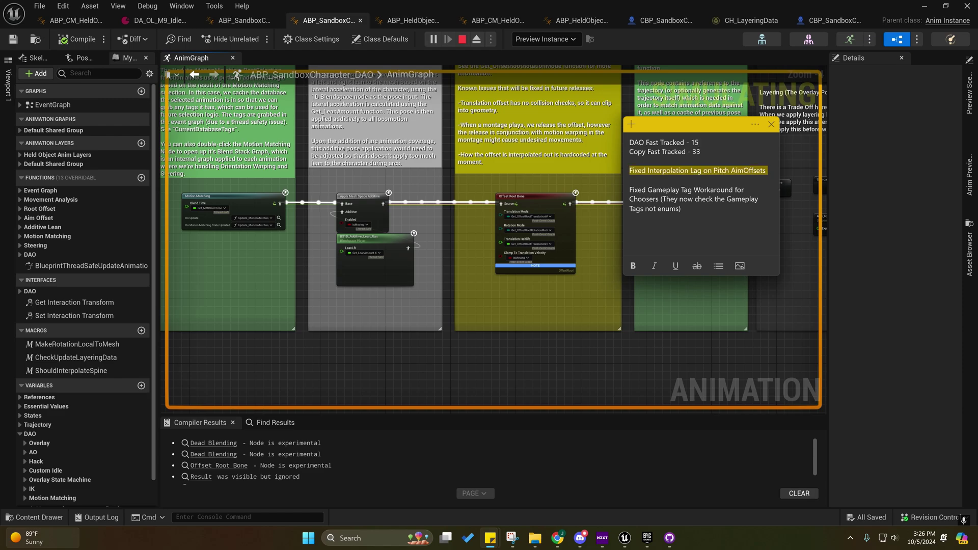
# Look through the project's DAO Blueprints folder and return to the AnimGraph
pyautogui.click(38, 518)
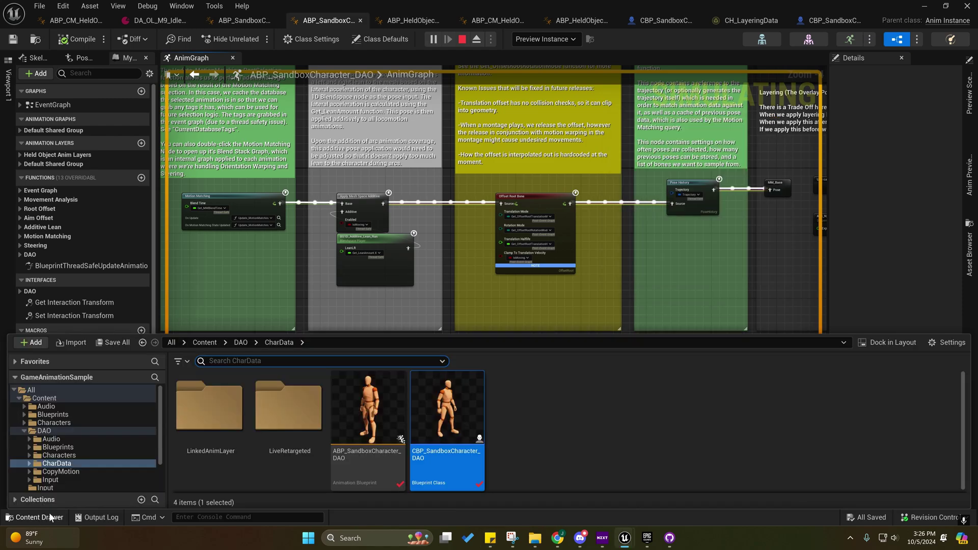
pyautogui.click(56, 448)
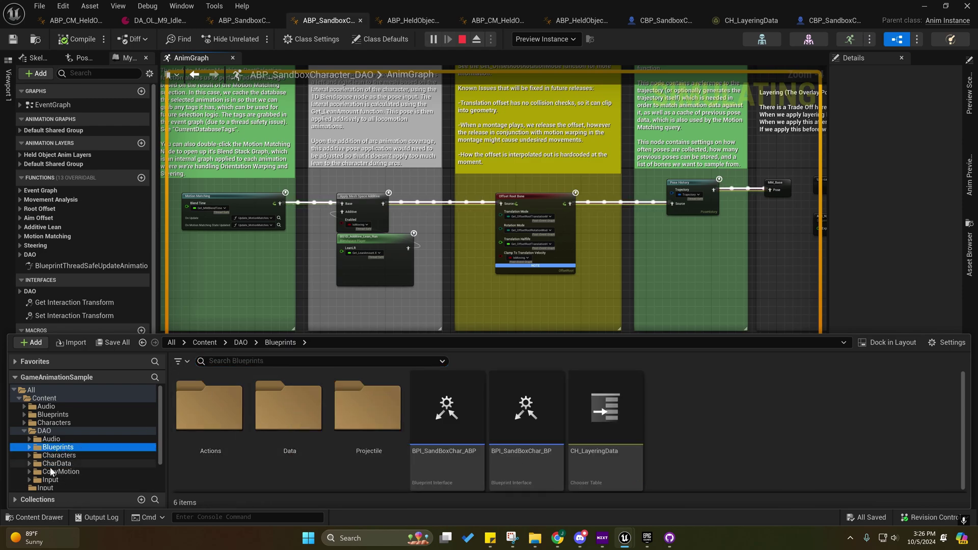
pyautogui.click(444, 214)
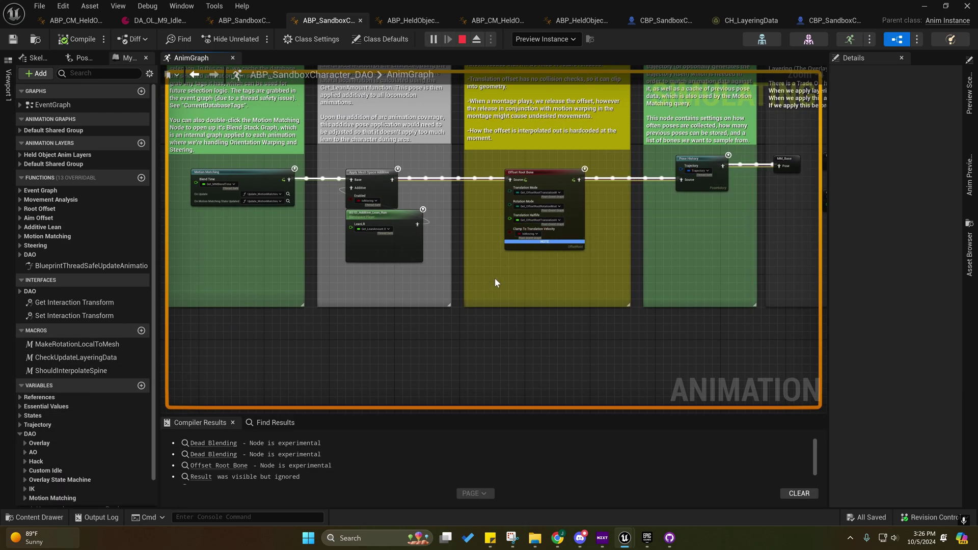
# Open the Motion Matching node's internal blend stack graph and examine its Orientation Warping, Reset Root Transform and Steering nodes
pyautogui.moveTo(557, 274); pyautogui.dragTo(717, 234, button='right')
pyautogui.click(376, 207)
pyautogui.doubleClick(376, 207)
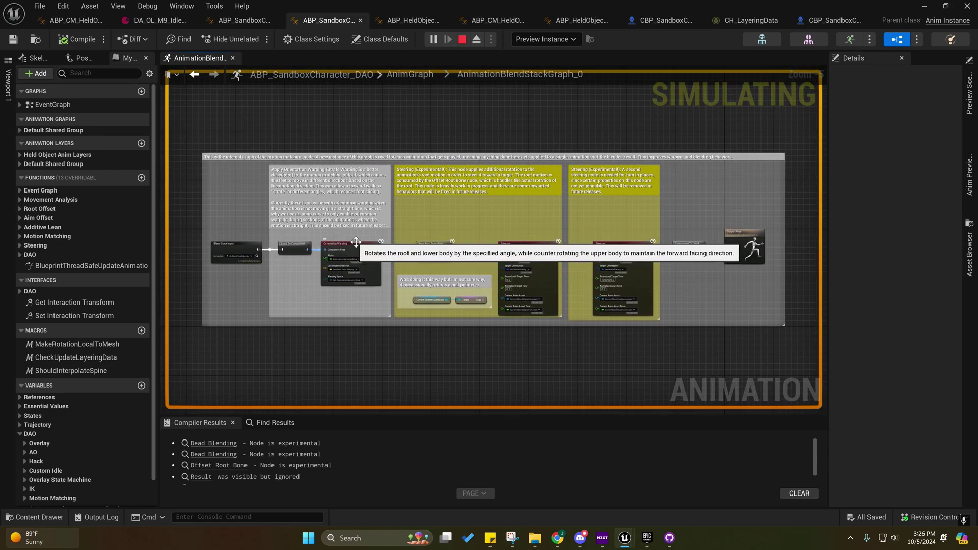
pyautogui.moveTo(366, 241); pyautogui.dragTo(507, 209, button='right')
pyautogui.scroll(4, 343, 206)
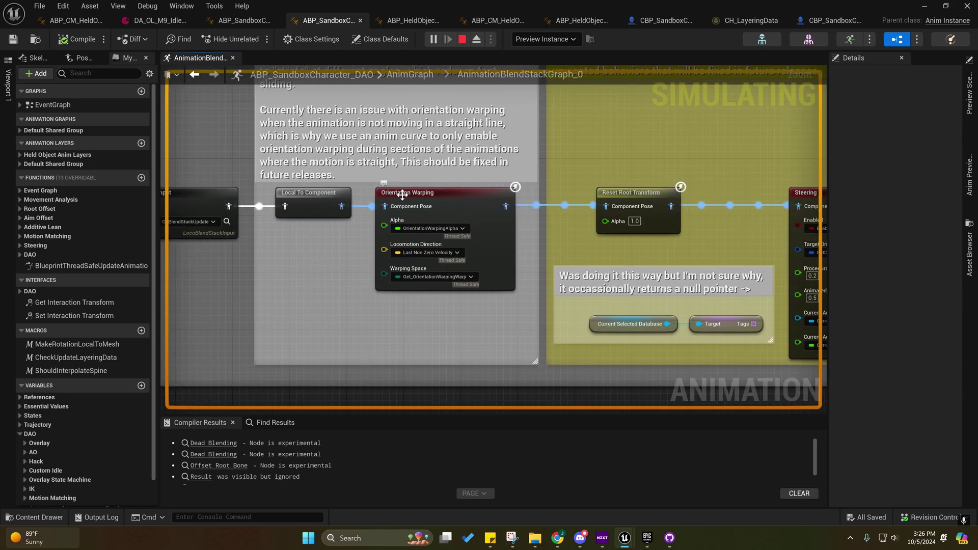
pyautogui.moveTo(767, 202); pyautogui.dragTo(363, 206, button='right')
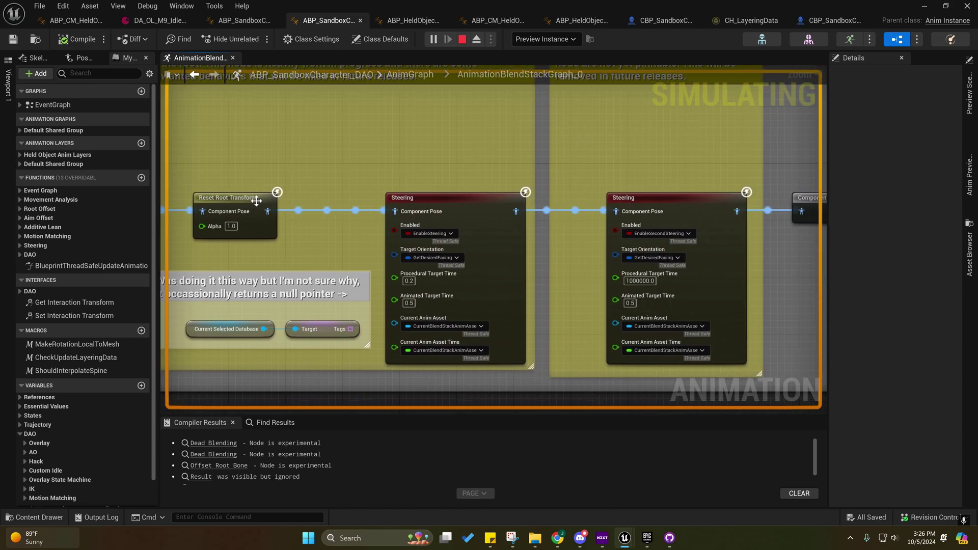
pyautogui.moveTo(444, 202); pyautogui.dragTo(388, 203, button='right')
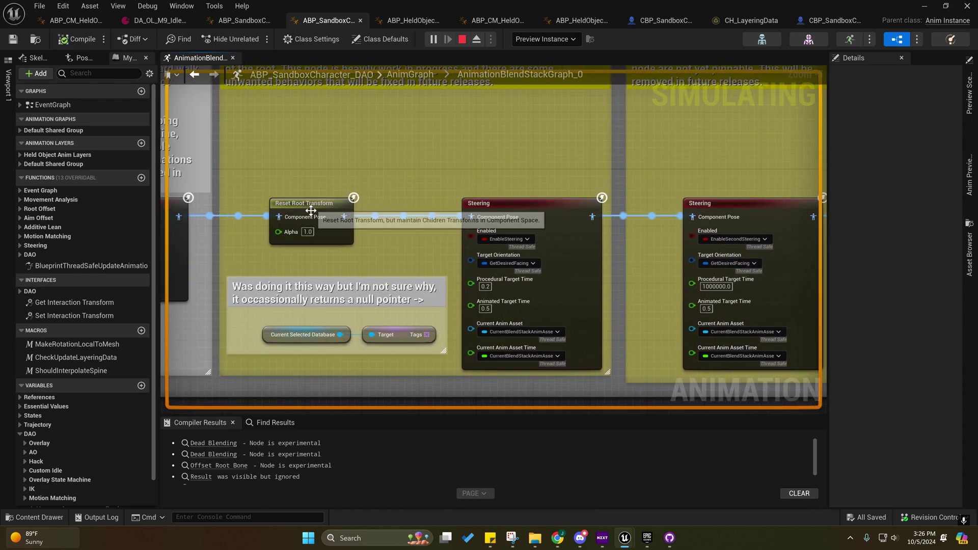
pyautogui.moveTo(316, 202); pyautogui.dragTo(367, 220, button='right')
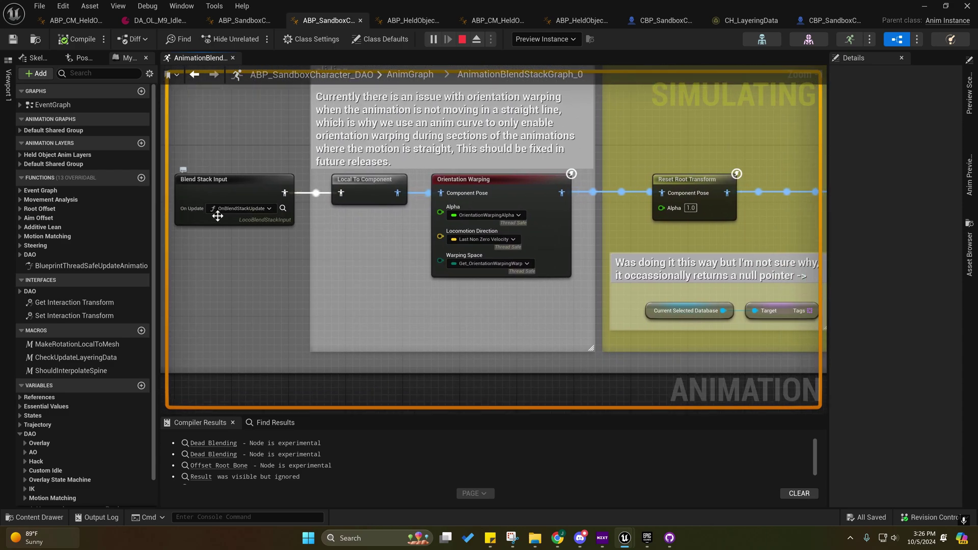
# Open the On Blend Stack Update function of the Blend Stack Input node and trace its node chain
pyautogui.doubleClick(272, 214)
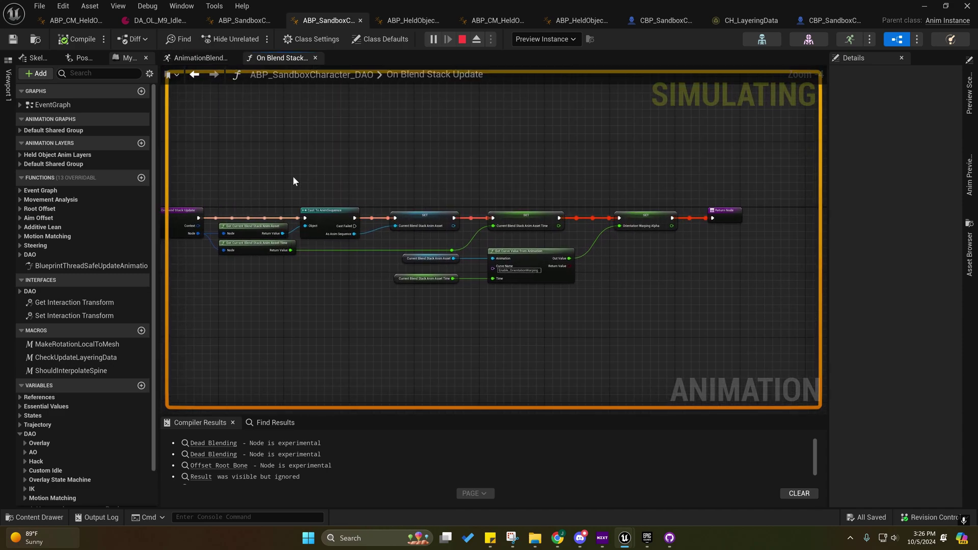
pyautogui.moveTo(652, 267); pyautogui.dragTo(428, 312, button='right')
pyautogui.moveTo(371, 338); pyautogui.dragTo(733, 293, button='right')
pyautogui.moveTo(456, 286); pyautogui.dragTo(370, 267, button='right')
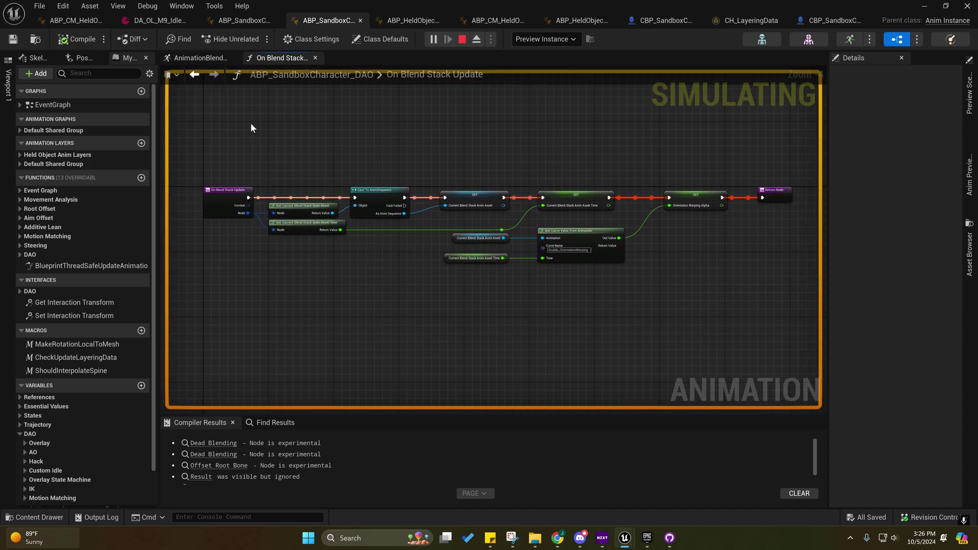
# Return to the blend stack graph and review the settings of the two Steering nodes
pyautogui.click(195, 77)
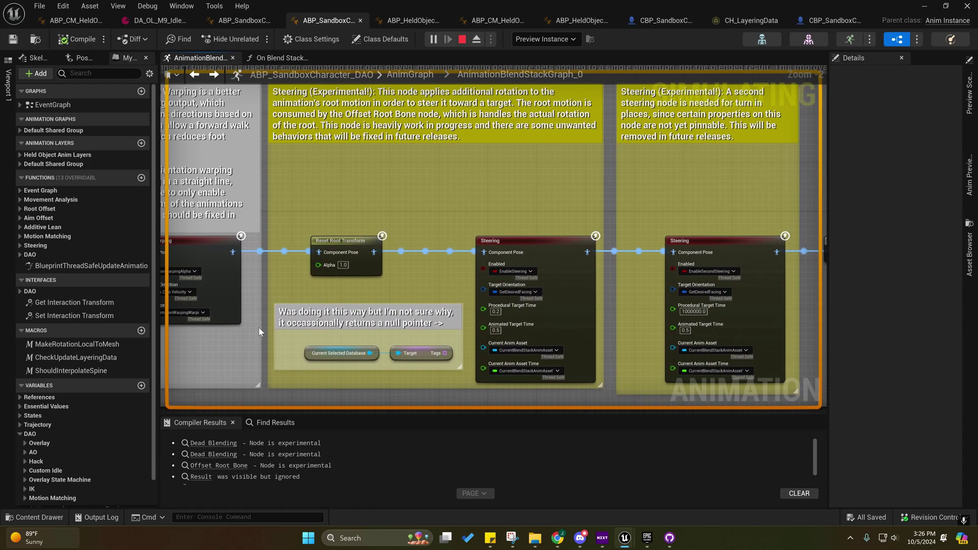
pyautogui.moveTo(440, 283); pyautogui.dragTo(452, 249, button='right')
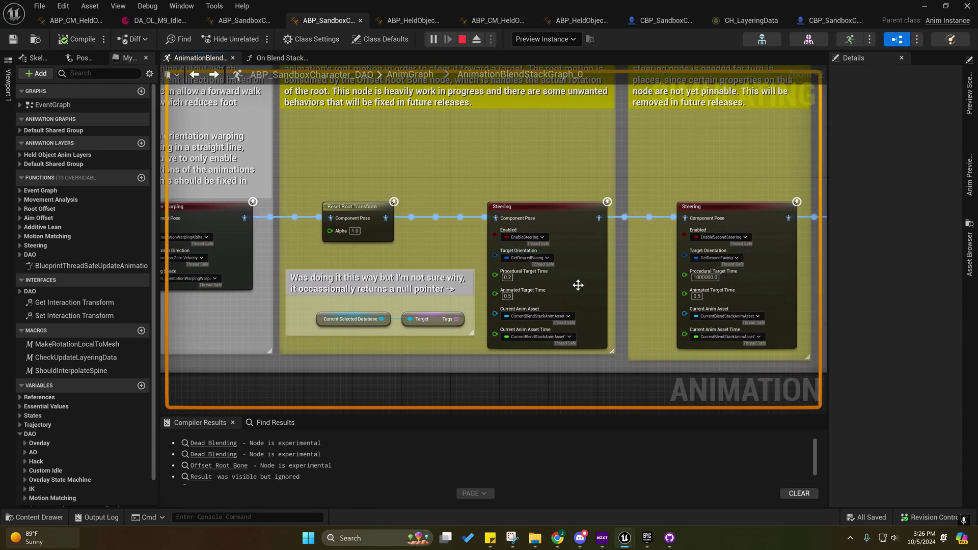
pyautogui.moveTo(582, 289); pyautogui.dragTo(525, 254, button='right')
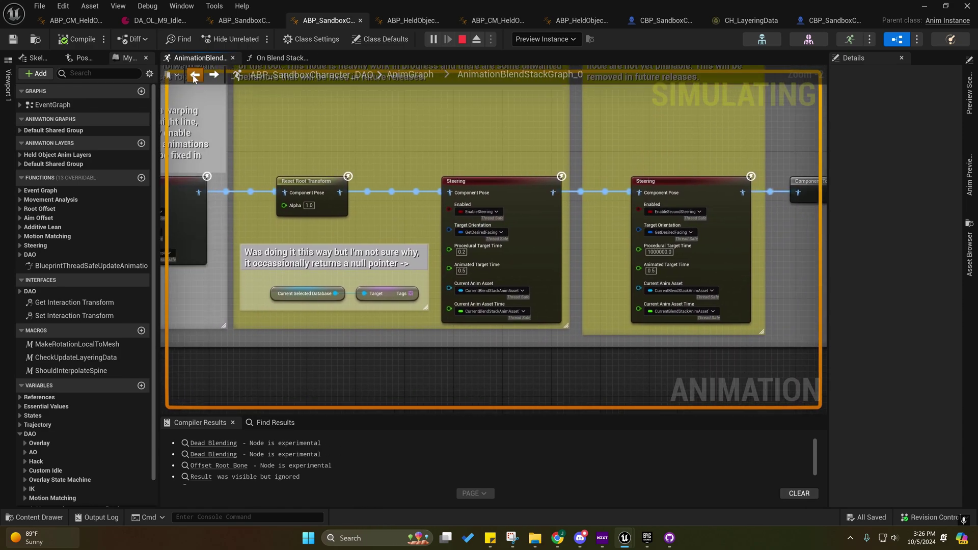
# Go back to the main AnimGraph and review it from the additive lean and Offset Root Bone sections through the Layering section
pyautogui.click(195, 75)
pyautogui.moveTo(578, 291); pyautogui.dragTo(409, 298, button='right')
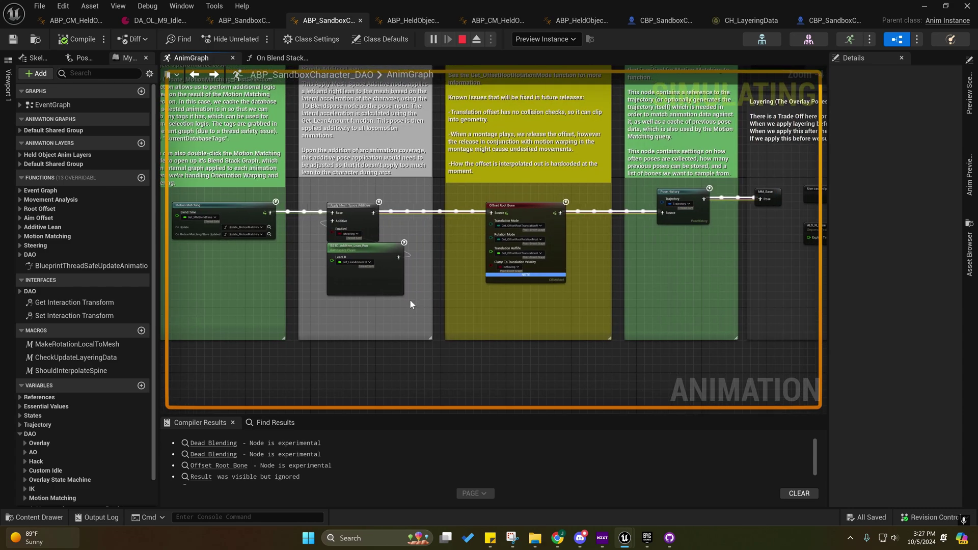
pyautogui.moveTo(517, 302); pyautogui.dragTo(417, 301, button='right')
pyautogui.moveTo(272, 213); pyautogui.dragTo(322, 216, button='right')
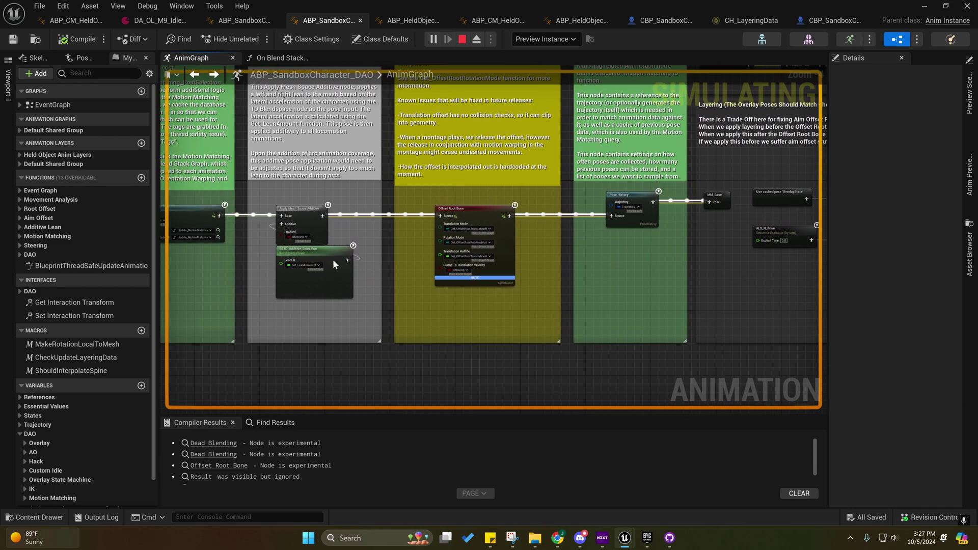
pyautogui.moveTo(546, 224); pyautogui.dragTo(220, 217, button='right')
pyautogui.moveTo(601, 217); pyautogui.dragTo(413, 204, button='right')
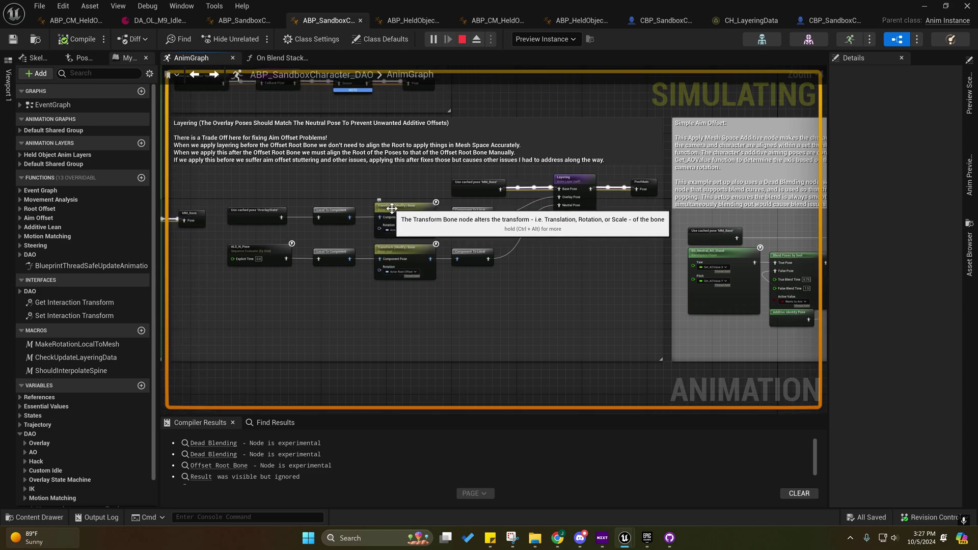
pyautogui.moveTo(586, 184); pyautogui.dragTo(386, 207, button='right')
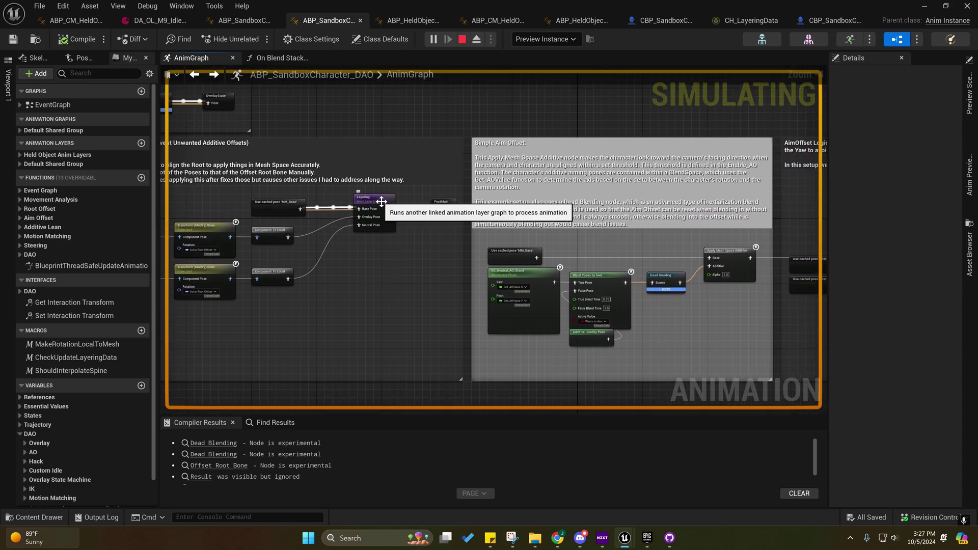
# Inspect the Layering linked layer graph, and return to the AnimGraph to review the Overlay State and Layering sections
pyautogui.doubleClick(385, 206)
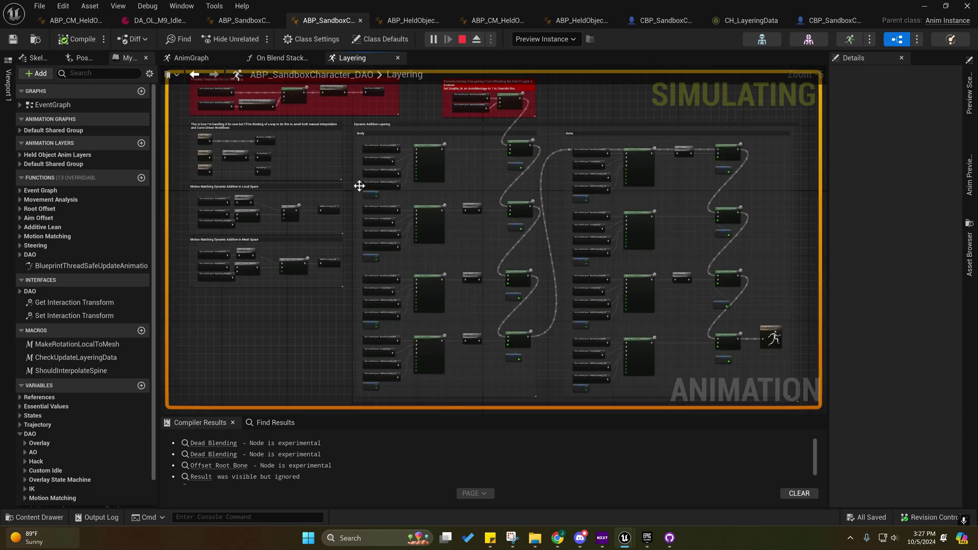
pyautogui.moveTo(321, 206); pyautogui.dragTo(360, 217, button='right')
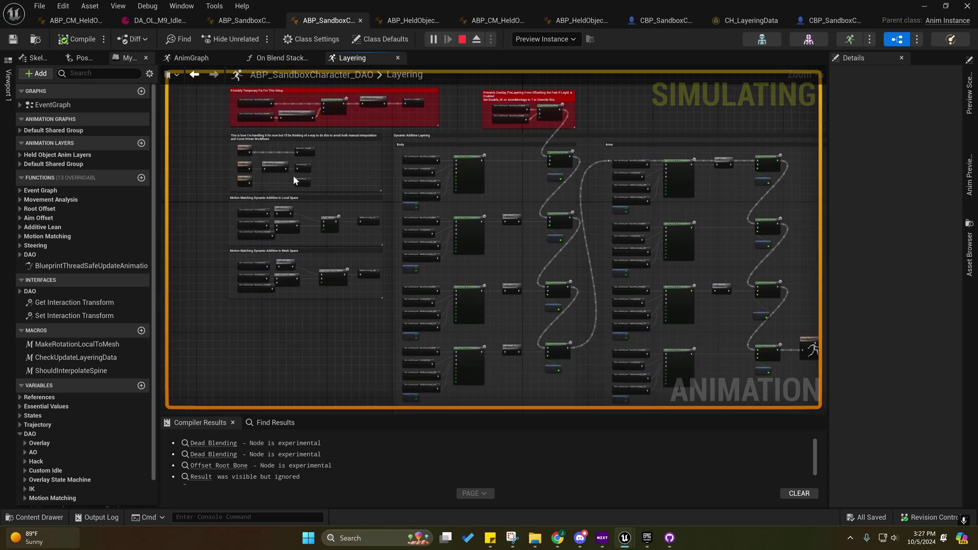
pyautogui.click(194, 75)
pyautogui.moveTo(402, 247); pyautogui.dragTo(518, 275, button='right')
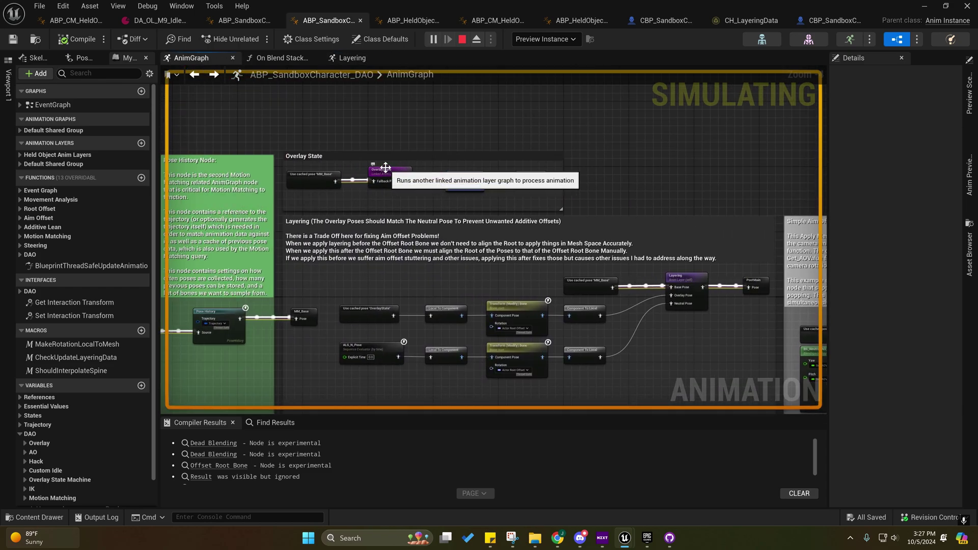
pyautogui.moveTo(715, 322); pyautogui.dragTo(644, 292, button='right')
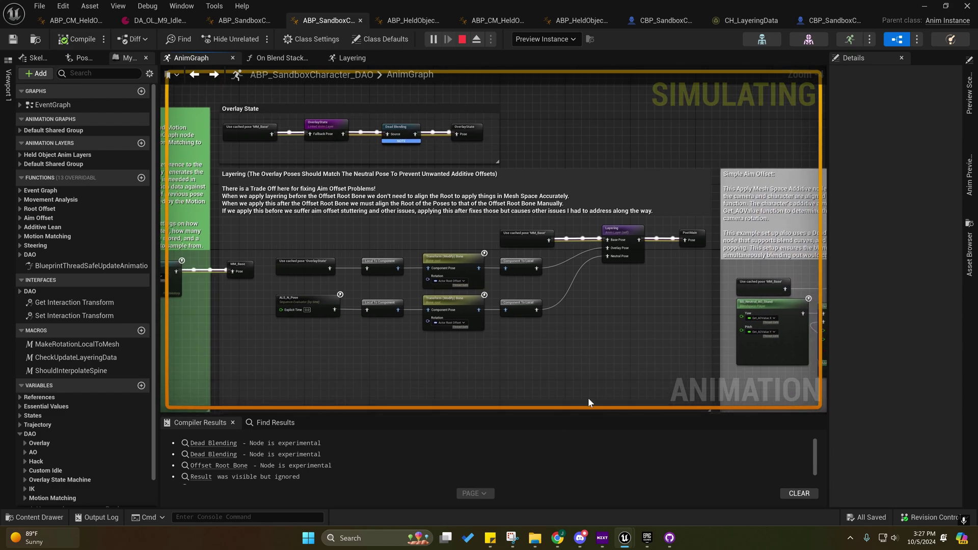
# Check the sticky note's pitch AimOffset entry and examine the AnimGraph's Simple Aim Offset and AimOffset Logic sections
pyautogui.moveTo(491, 538)
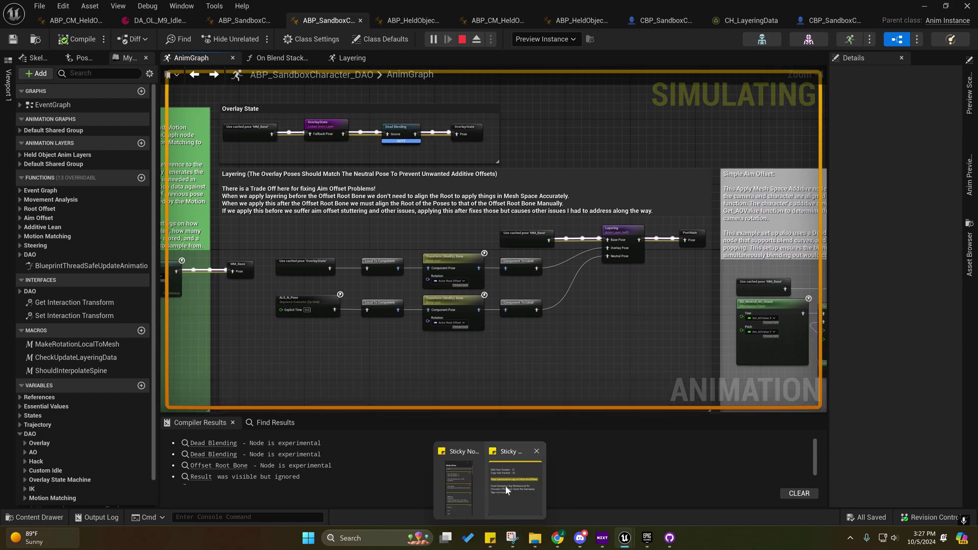
pyautogui.click(508, 489)
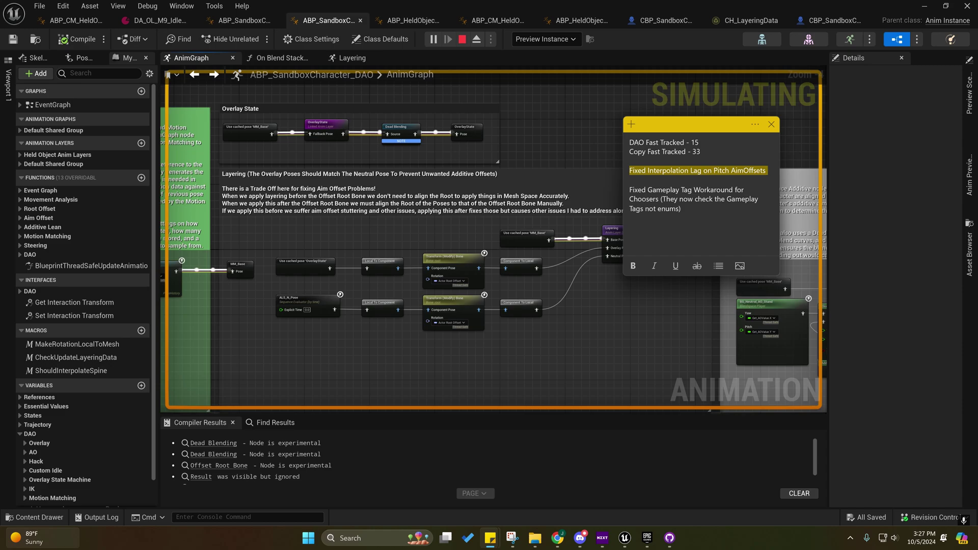
pyautogui.moveTo(569, 298); pyautogui.dragTo(439, 288, button='right')
pyautogui.moveTo(533, 313); pyautogui.dragTo(366, 255, button='right')
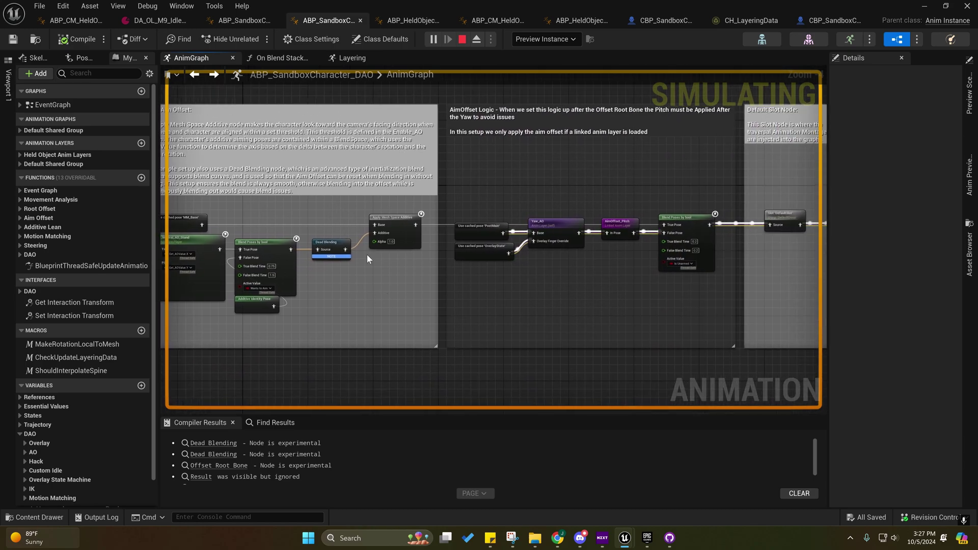
# In ABP_CM_HeldObjectAnimLayer_Pistol, open the CM_F state and select its Layered blend per bone node to inspect its details
pyautogui.click(78, 17)
pyautogui.moveTo(291, 163); pyautogui.dragTo(393, 296, button='right')
pyautogui.click(272, 57)
pyautogui.moveTo(430, 298); pyautogui.dragTo(446, 205)
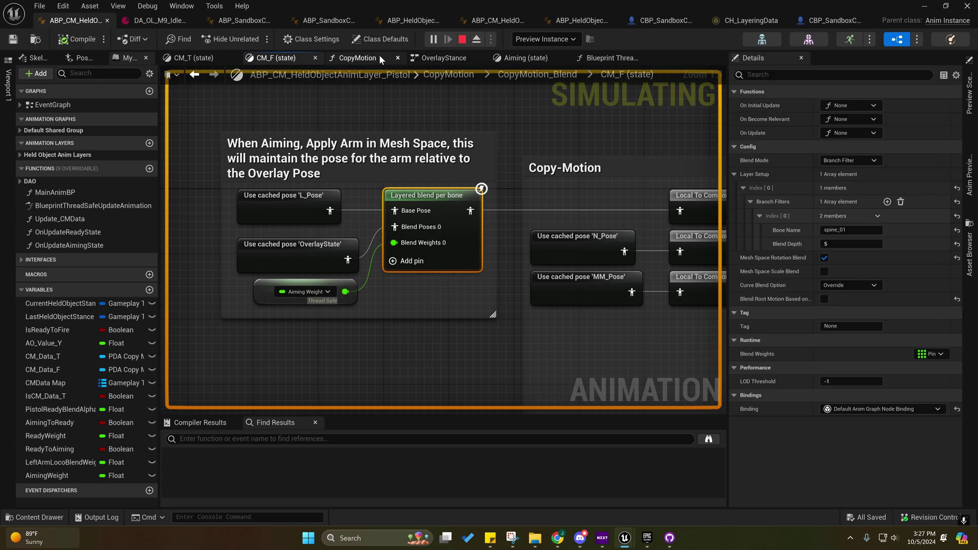
# Open the pistol layer's CopyMotion graph and select the Blend Poses by bool node that switches copy motion on and off
pyautogui.click(378, 55)
pyautogui.moveTo(393, 260); pyautogui.dragTo(267, 216, button='right')
pyautogui.moveTo(359, 274); pyautogui.dragTo(419, 214)
pyautogui.moveTo(488, 234); pyautogui.dragTo(252, 252, button='right')
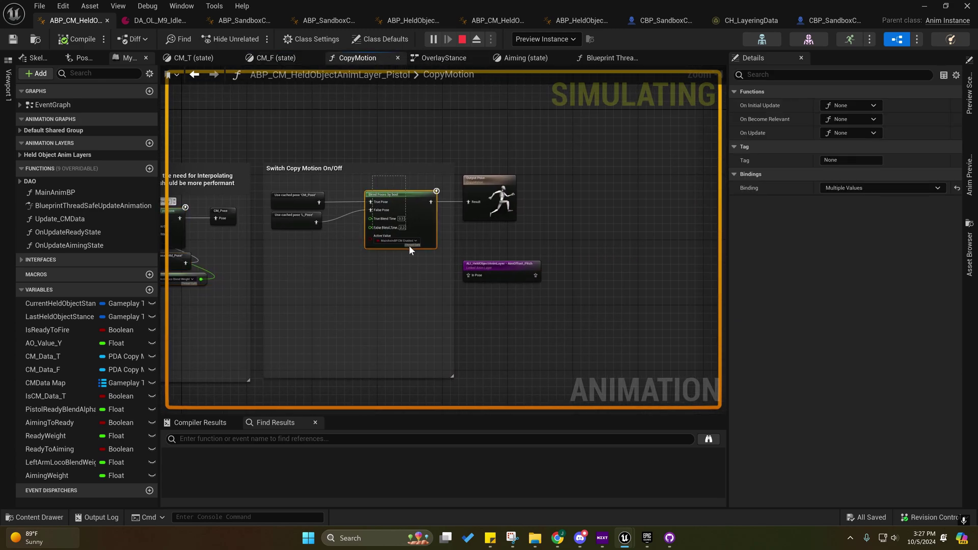
pyautogui.moveTo(409, 249); pyautogui.dragTo(411, 250)
# Examine the remaining CopyMotion graph sections, including Overlay State, the additive poses and the layering setup
pyautogui.moveTo(255, 285); pyautogui.dragTo(724, 307, button='right')
pyautogui.moveTo(258, 159); pyautogui.dragTo(462, 257, button='right')
pyautogui.moveTo(595, 245); pyautogui.dragTo(468, 109, button='right')
pyautogui.moveTo(444, 160)
pyautogui.mouseDown(button='right')
pyautogui.moveTo(419, 216)
pyautogui.moveTo(363, 267)
pyautogui.mouseUp(button='right')
pyautogui.moveTo(417, 207); pyautogui.dragTo(392, 271, button='right')
pyautogui.moveTo(311, 133); pyautogui.dragTo(383, 157, button='right')
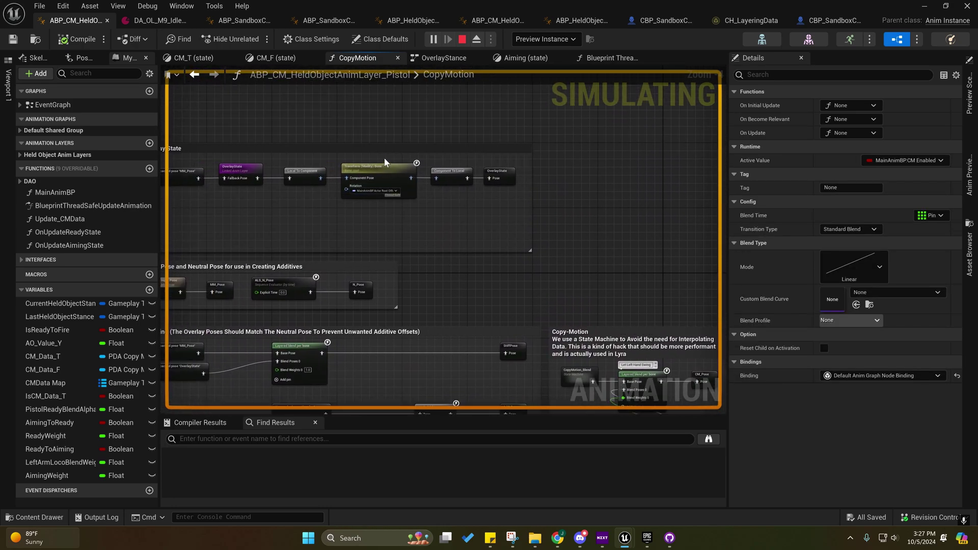
pyautogui.moveTo(424, 247); pyautogui.dragTo(390, 159, button='right')
# Review the ABP_SandboxCharacter_CopyMotion AnimGraph, and select the Blend Poses by bool node in the ABP_SandboxCharacter_DAO AimOffset Logic section
pyautogui.click(269, 21)
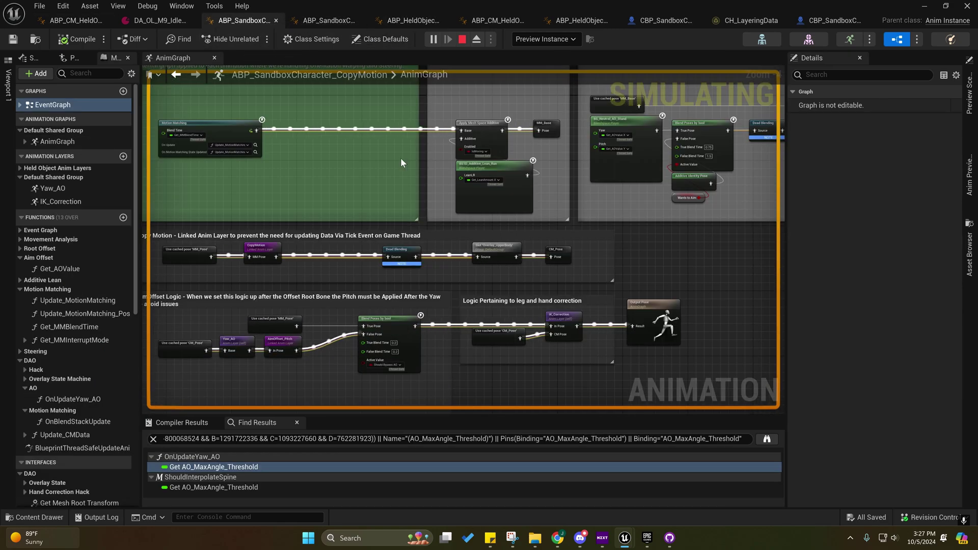
pyautogui.moveTo(508, 164); pyautogui.dragTo(361, 191, button='right')
pyautogui.click(326, 20)
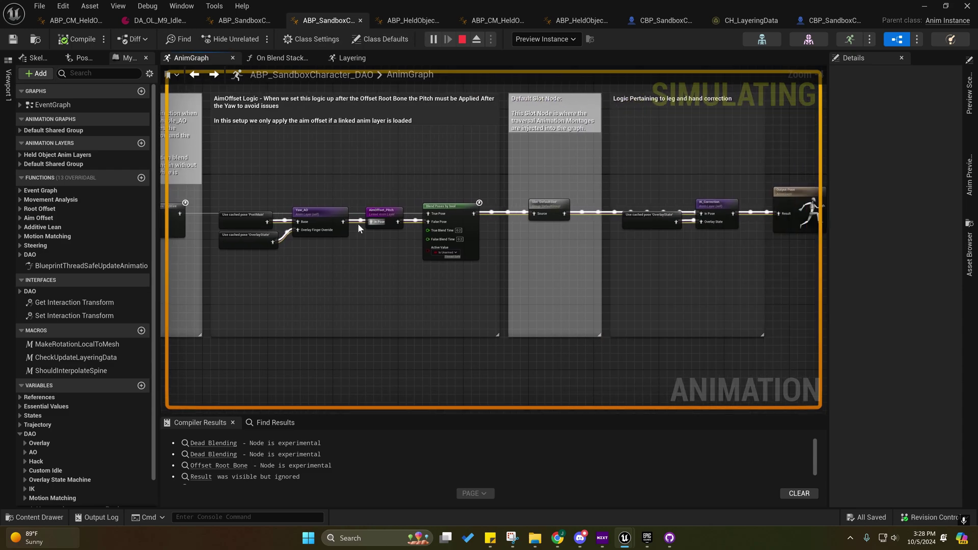
pyautogui.moveTo(438, 226); pyautogui.dragTo(392, 238, button='right')
pyautogui.moveTo(382, 183); pyautogui.dragTo(423, 263)
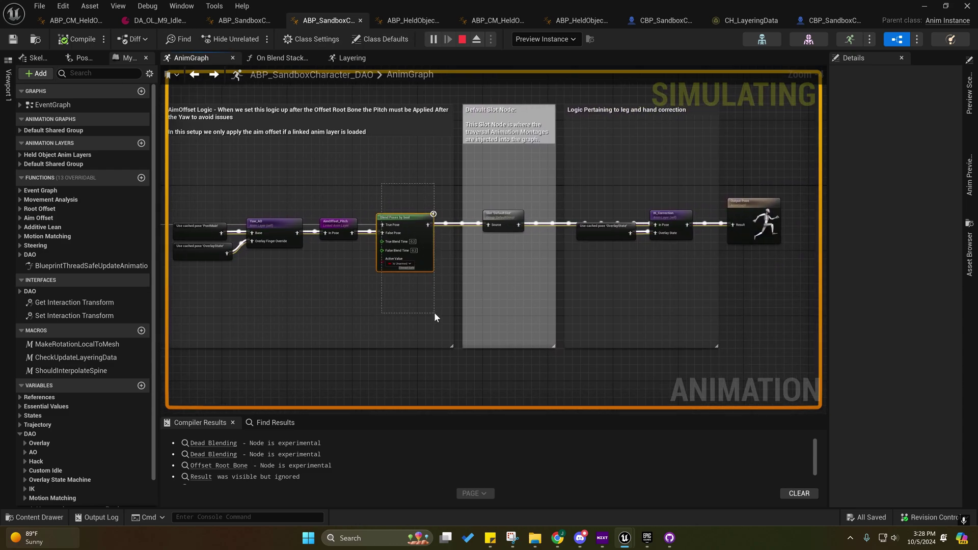
# Open the Yaw_AO layer from the AimOffset Logic section and examine its WeaponFingerCorrection and Spine AimOffset nodes
pyautogui.moveTo(434, 311); pyautogui.dragTo(434, 309)
pyautogui.moveTo(414, 294); pyautogui.dragTo(425, 235, button='right')
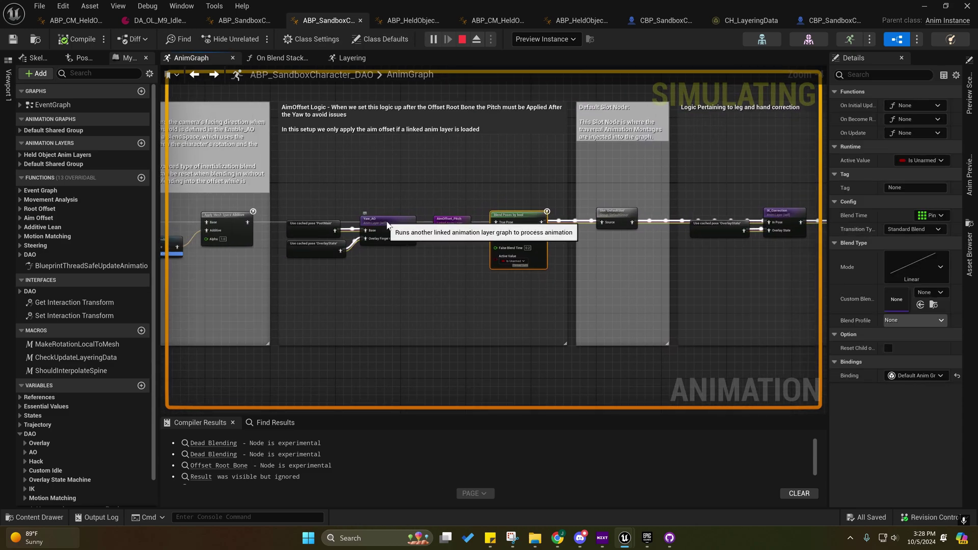
pyautogui.doubleClick(387, 223)
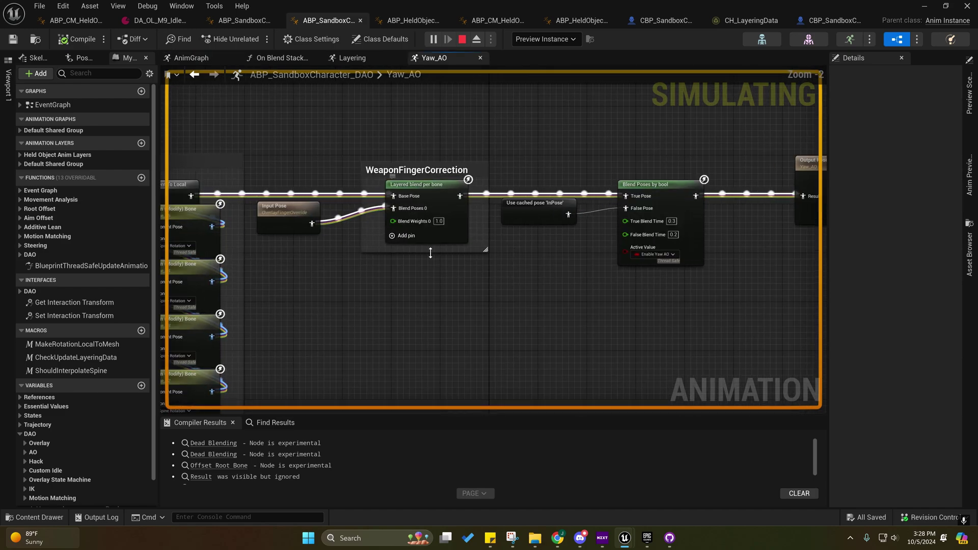
pyautogui.moveTo(403, 252); pyautogui.dragTo(457, 215, button='right')
pyautogui.scroll(-1, 485, 138)
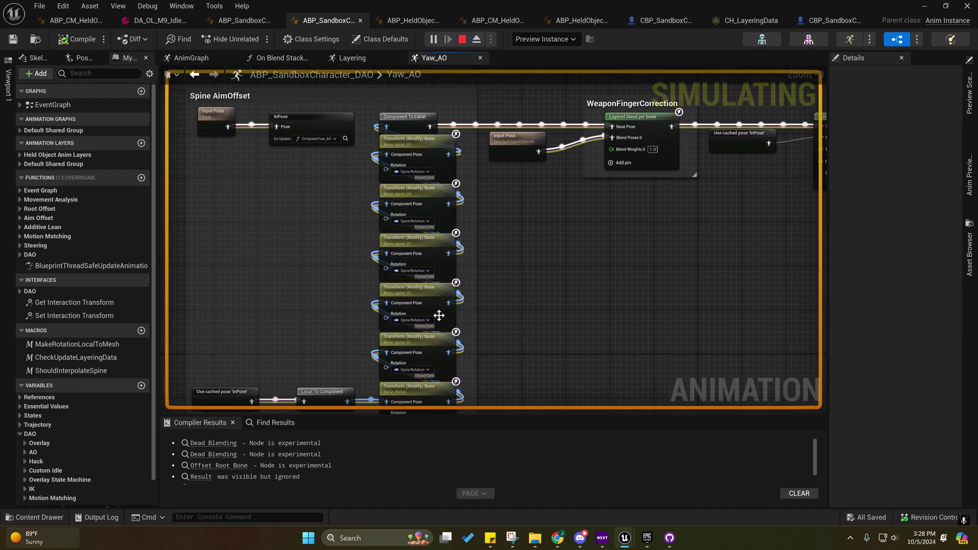
pyautogui.moveTo(473, 299); pyautogui.dragTo(448, 171, button='right')
pyautogui.moveTo(452, 124); pyautogui.dragTo(467, 222, button='right')
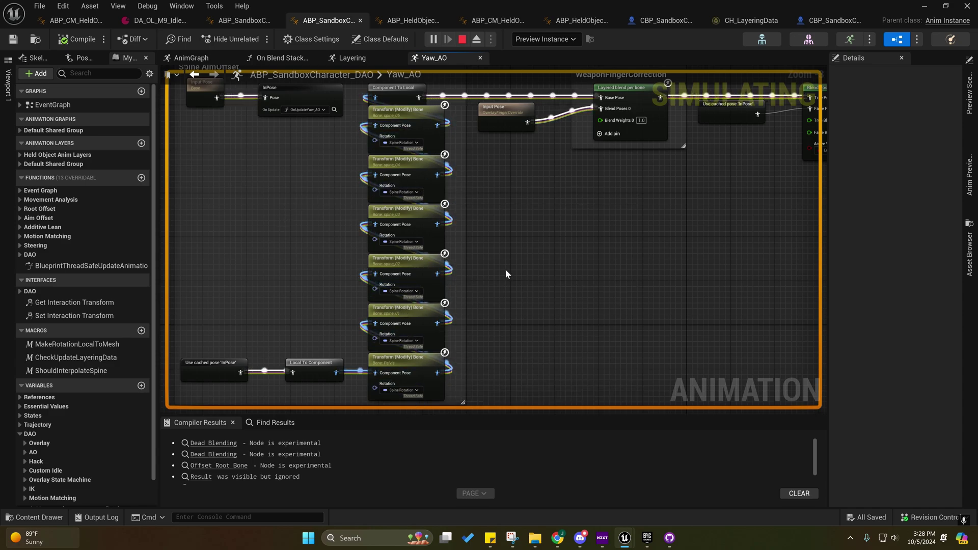
# Select the Transform (Modify) Bone nodes in the Spine AimOffset chain, then expand the References category of the blueprint's variables
pyautogui.scroll(-2, 92, 396)
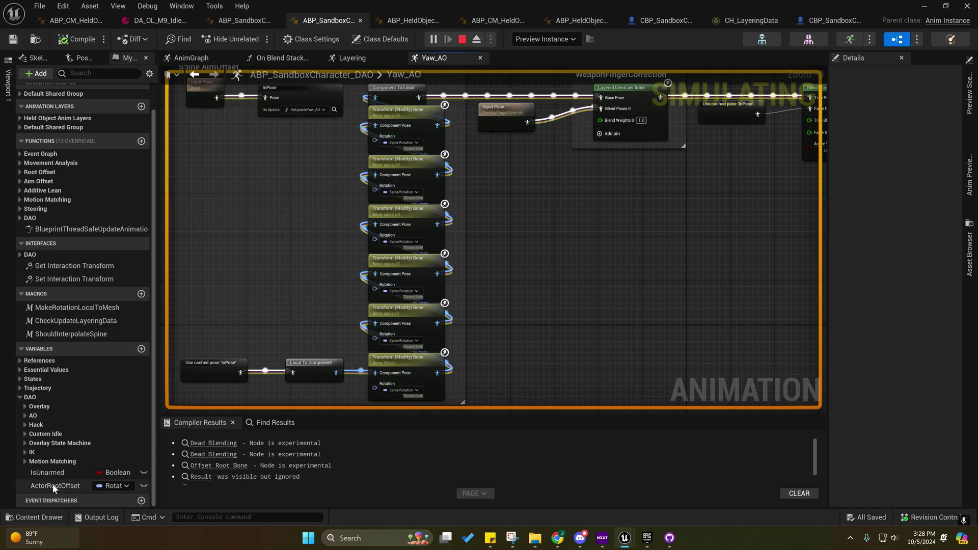
pyautogui.moveTo(319, 255); pyautogui.dragTo(316, 270, button='right')
pyautogui.moveTo(372, 253)
pyautogui.moveTo(348, 153); pyautogui.dragTo(381, 384)
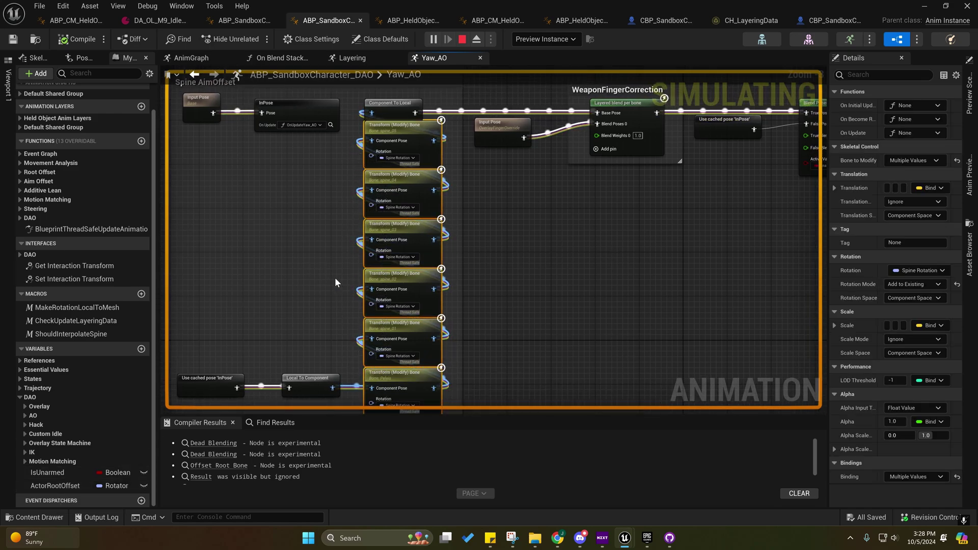
pyautogui.click(335, 277)
pyautogui.click(19, 361)
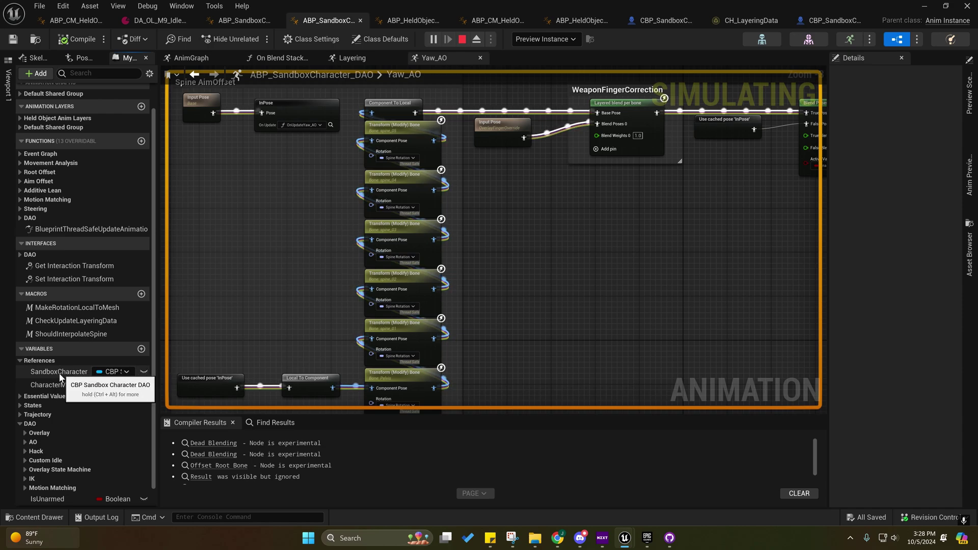
pyautogui.moveTo(299, 274); pyautogui.dragTo(329, 294, button='right')
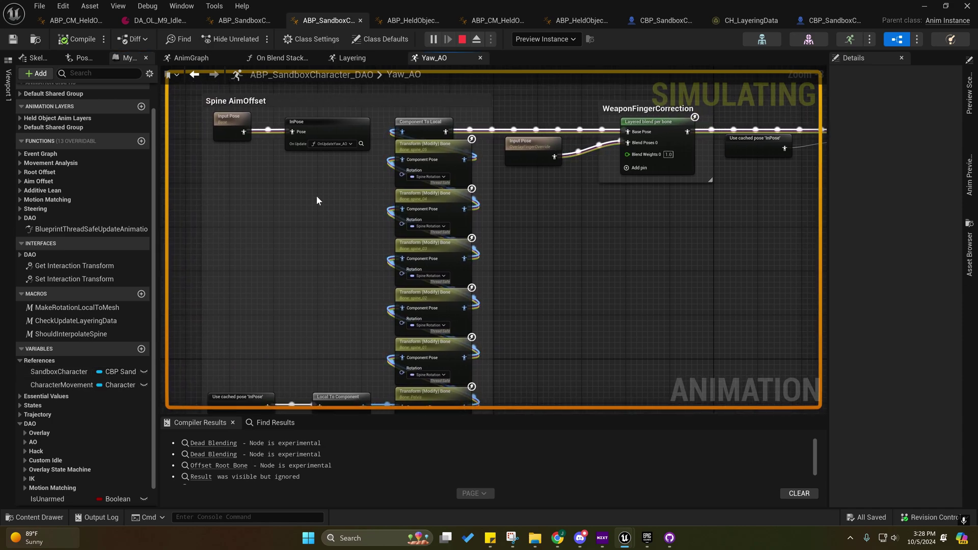
# Select the spine_04 Transform (Modify) Bone node to inspect its rotation settings, and review the rest of the spine chain
pyautogui.click(428, 224)
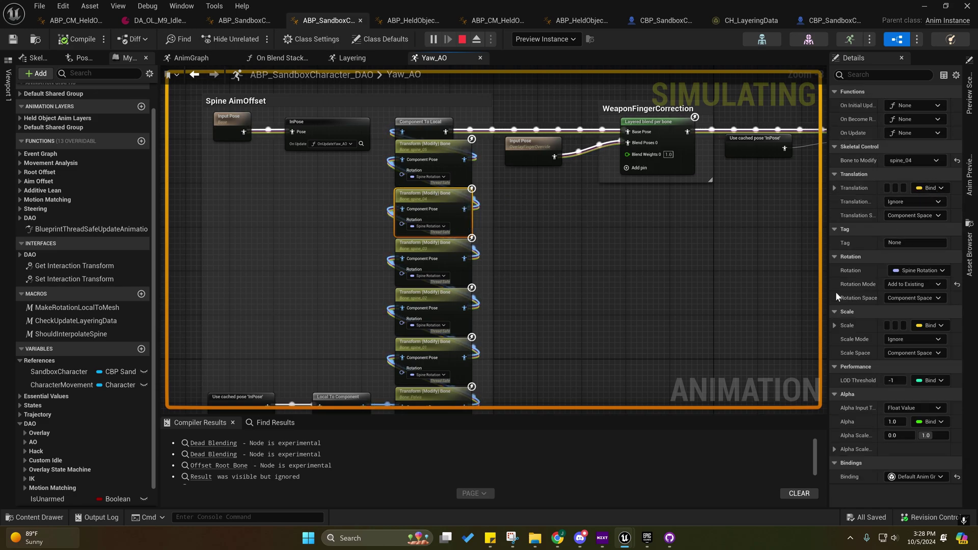
pyautogui.moveTo(487, 318); pyautogui.dragTo(458, 296, button='right')
pyautogui.moveTo(465, 355); pyautogui.dragTo(357, 150)
pyautogui.moveTo(306, 164); pyautogui.dragTo(321, 225, button='right')
pyautogui.click(358, 254)
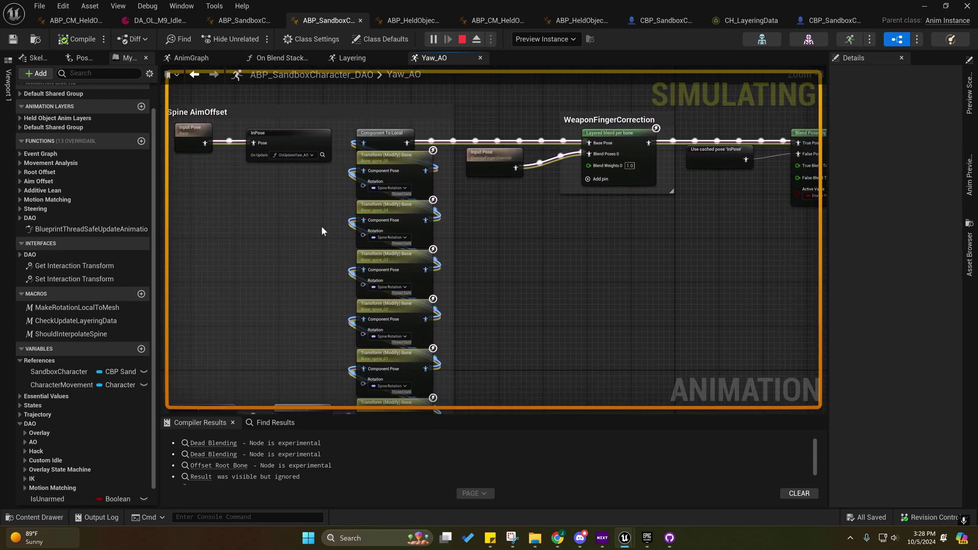
pyautogui.moveTo(461, 220); pyautogui.dragTo(468, 150, button='right')
pyautogui.moveTo(462, 300); pyautogui.dragTo(452, 403, button='right')
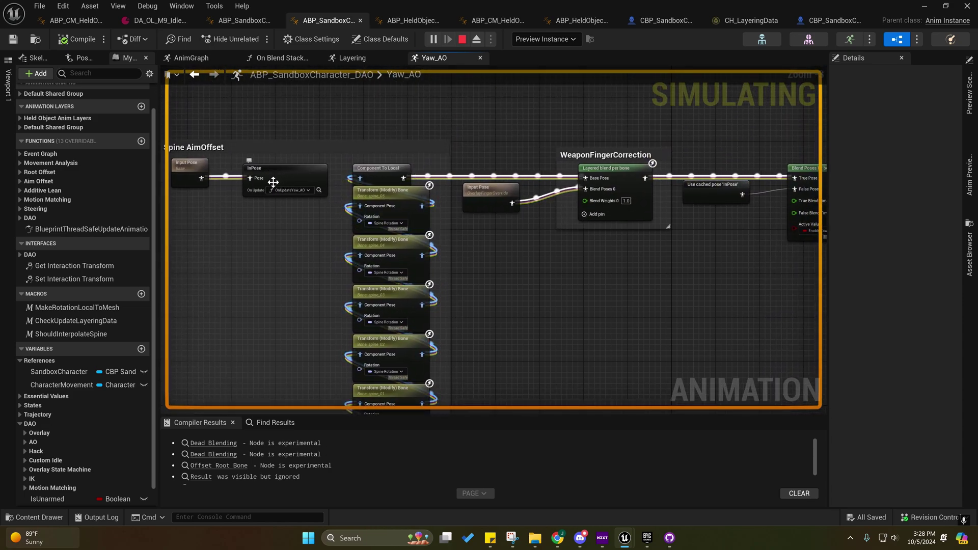
# Open the OnUpdateYaw_AO function from the InPose node and compare it with the AimOffset Logic section of the AnimGraph
pyautogui.moveTo(272, 187); pyautogui.dragTo(297, 195, button='right')
pyautogui.click(343, 197)
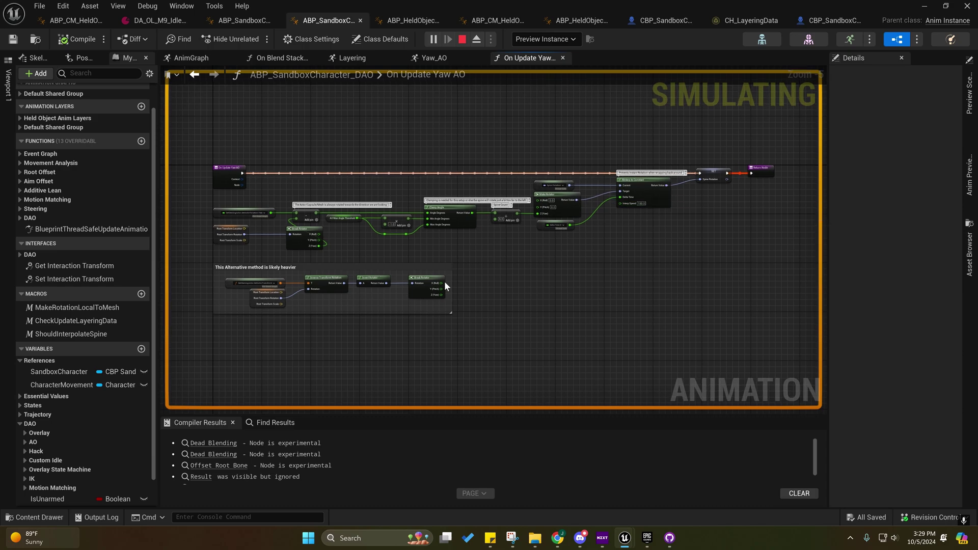
pyautogui.moveTo(395, 259); pyautogui.dragTo(458, 265, button='right')
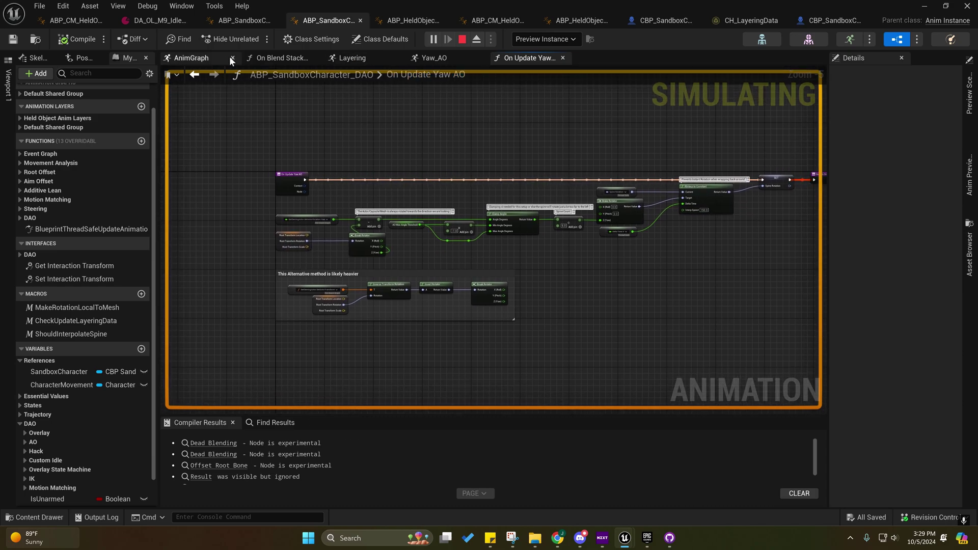
pyautogui.click(208, 59)
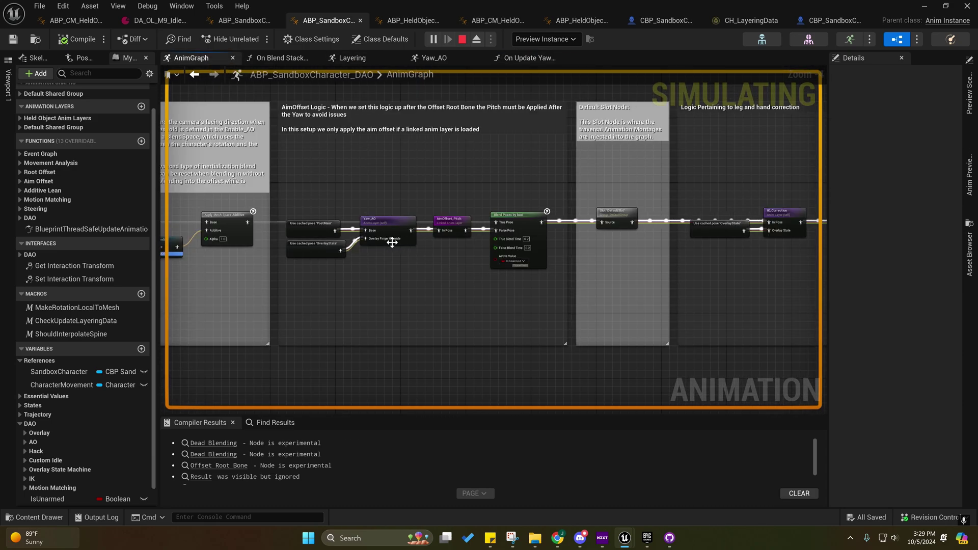
pyautogui.click(530, 58)
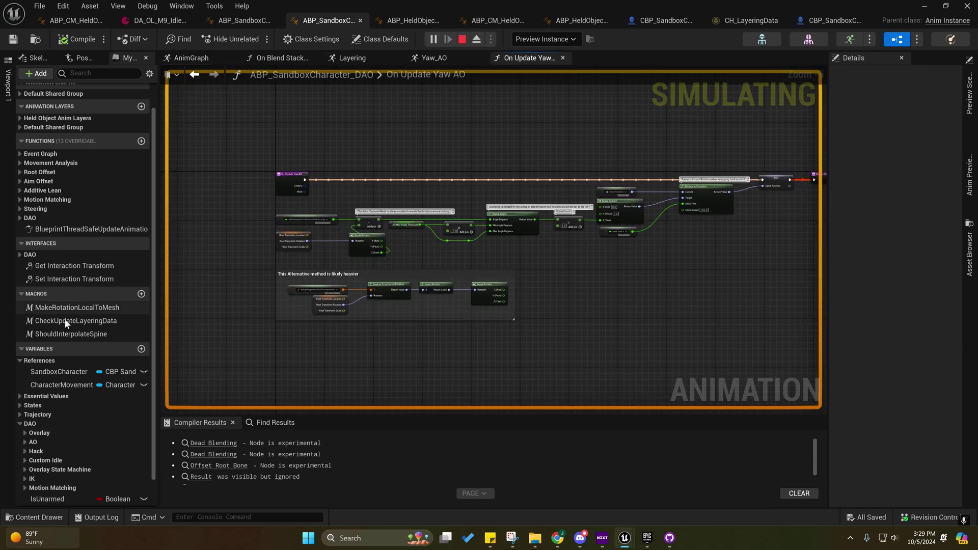
# Open BlueprintThreadSafeUpdateAnimation, go into its Update DAOData function and examine the nodes between the AO Value and Should Overlay Aim setters
pyautogui.doubleClick(76, 229)
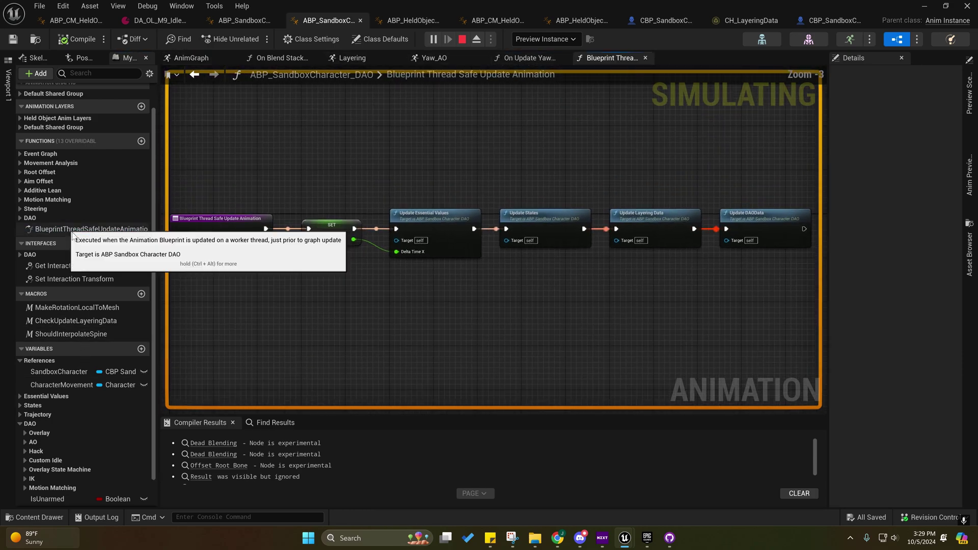
pyautogui.moveTo(508, 308); pyautogui.dragTo(421, 271, button='right')
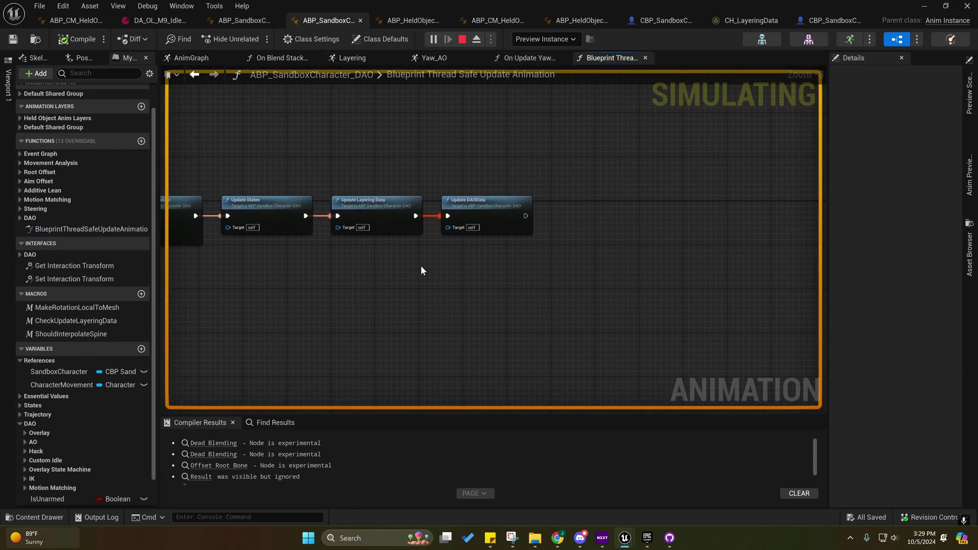
pyautogui.doubleClick(470, 206)
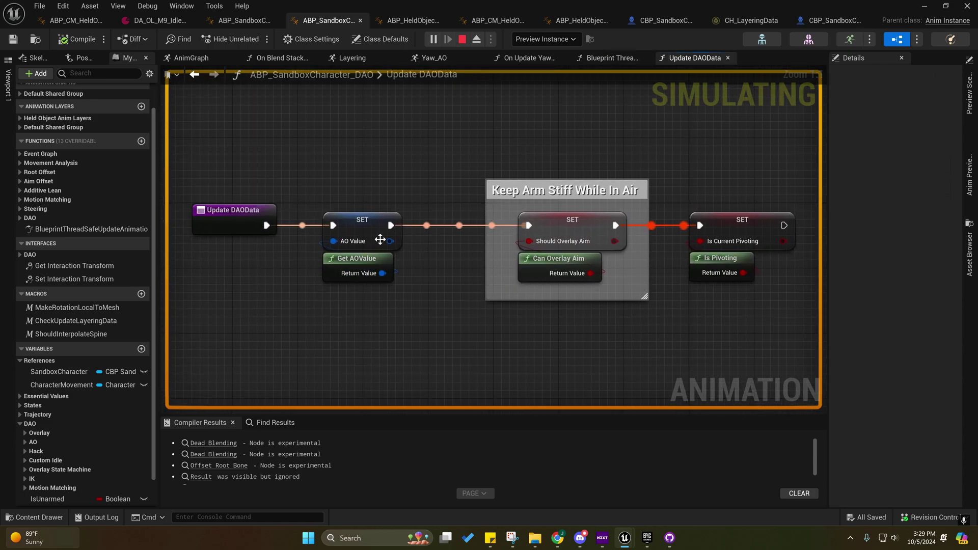
pyautogui.moveTo(438, 192); pyautogui.dragTo(442, 305)
pyautogui.moveTo(445, 302)
pyautogui.mouseDown(button='right')
pyautogui.moveTo(344, 246)
pyautogui.moveTo(442, 293)
pyautogui.mouseUp(button='right')
pyautogui.moveTo(487, 183); pyautogui.dragTo(509, 194, button='right')
pyautogui.moveTo(420, 199); pyautogui.dragTo(484, 292)
pyautogui.moveTo(445, 231); pyautogui.dragTo(381, 209, button='right')
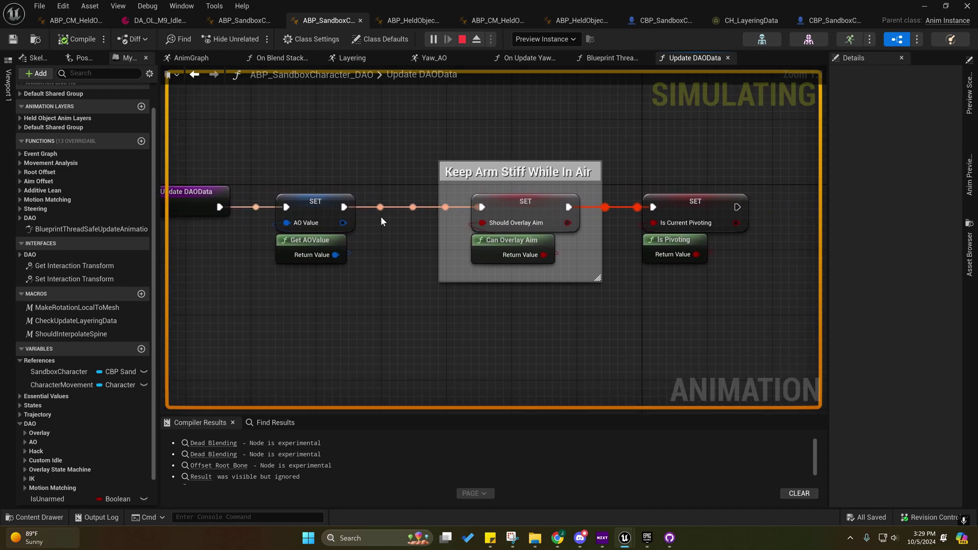
# Return to the Yaw_AO graph and examine the InPose node, the spine bone chain and the Enable Yaw AO blend
pyautogui.click(608, 58)
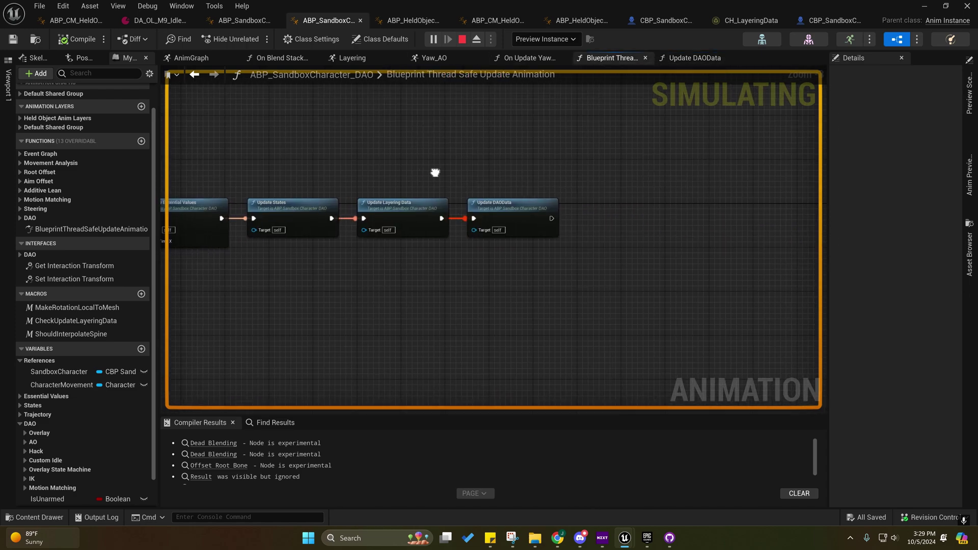
pyautogui.click(434, 58)
pyautogui.moveTo(305, 212); pyautogui.dragTo(366, 220, button='right')
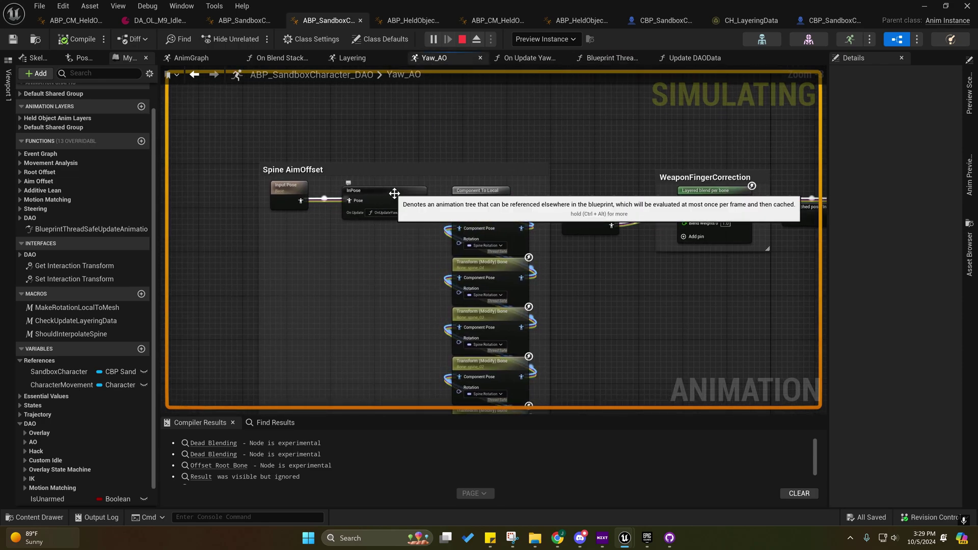
pyautogui.moveTo(418, 259); pyautogui.dragTo(333, 223, button='right')
pyautogui.moveTo(310, 262); pyautogui.dragTo(213, 243, button='right')
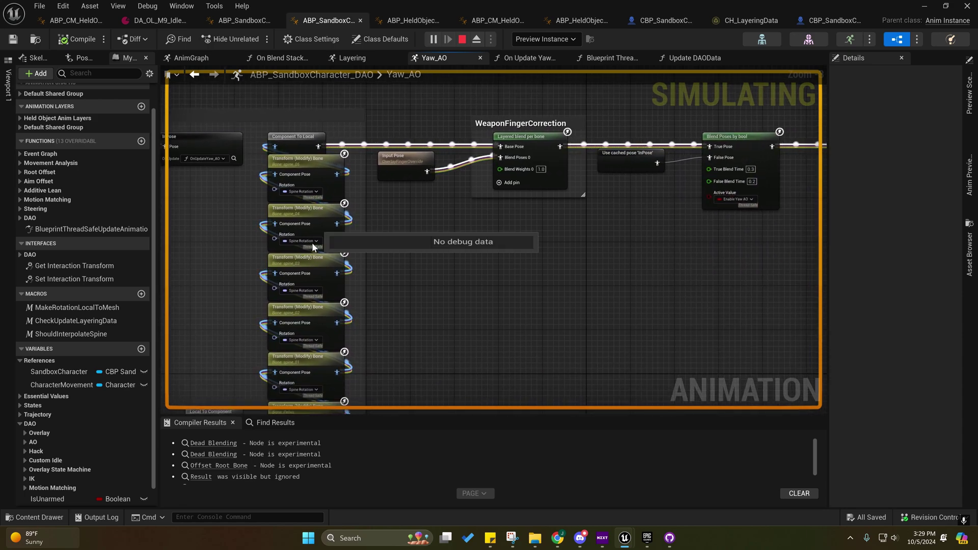
pyautogui.moveTo(232, 203); pyautogui.dragTo(345, 238, button='right')
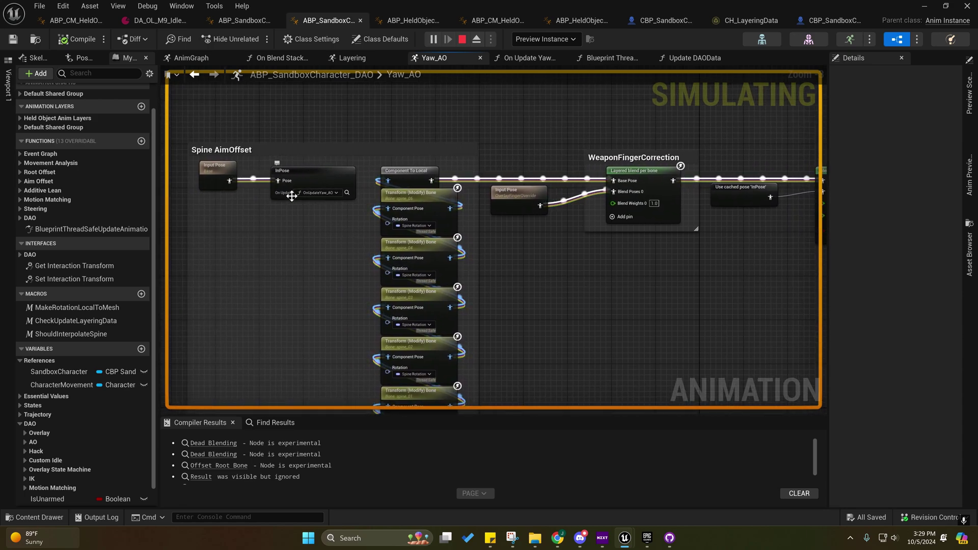
# Return to the Blueprint Thread Safe Update Animation function and review its sequence of update calls
pyautogui.click(614, 60)
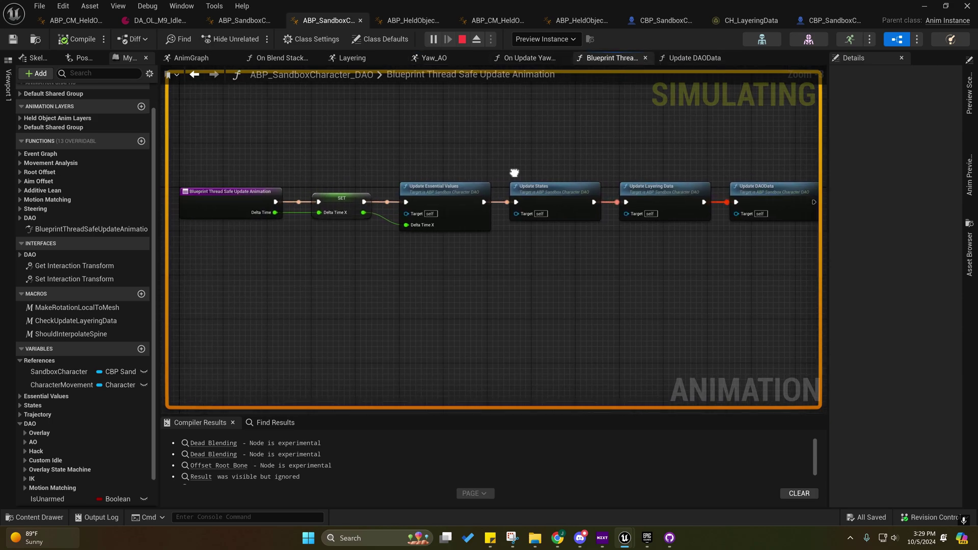
pyautogui.moveTo(519, 172); pyautogui.dragTo(607, 178, button='right')
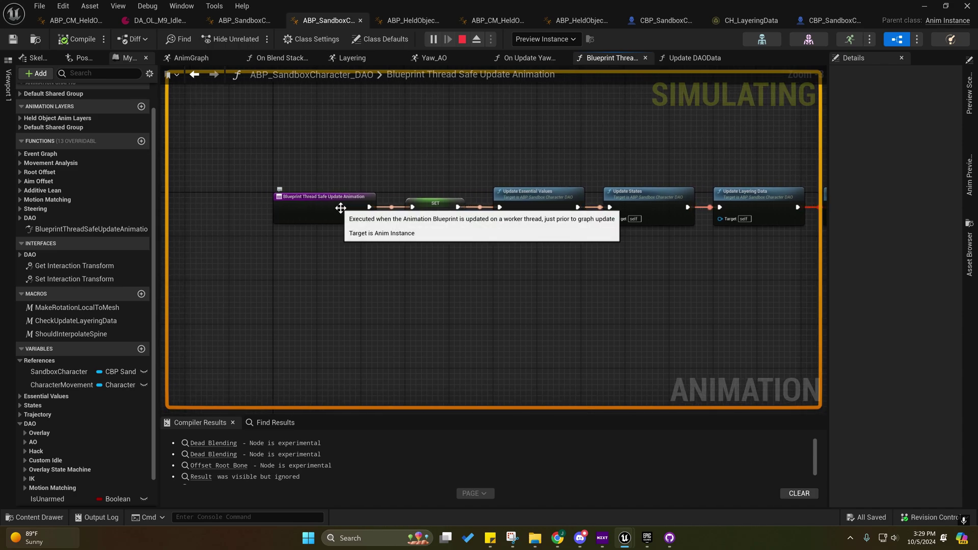
pyautogui.moveTo(501, 139); pyautogui.dragTo(401, 142, button='right')
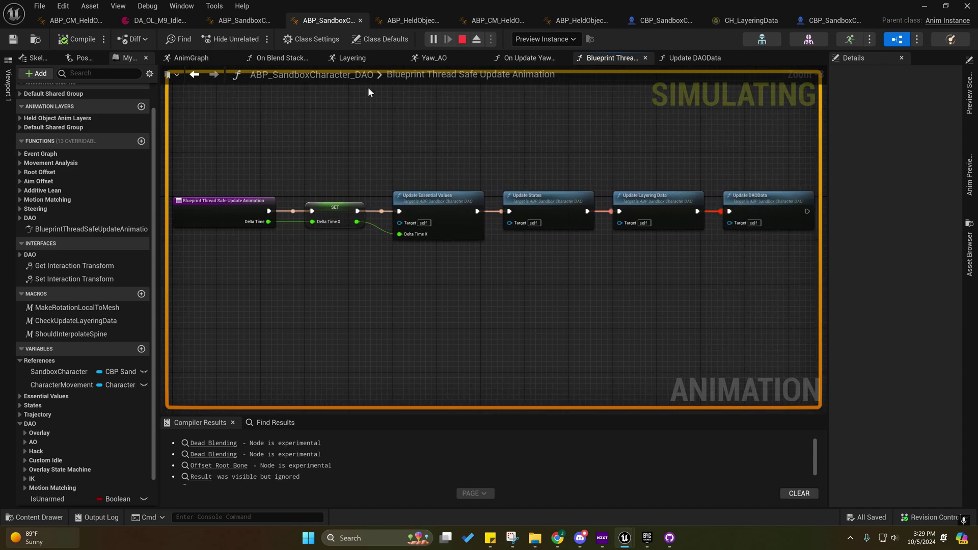
# Return to the AnimGraph and trace the pose flow back from AimOffset Logic toward the Offset Root Bone section
pyautogui.click(195, 57)
pyautogui.moveTo(502, 193); pyautogui.dragTo(458, 194, button='right')
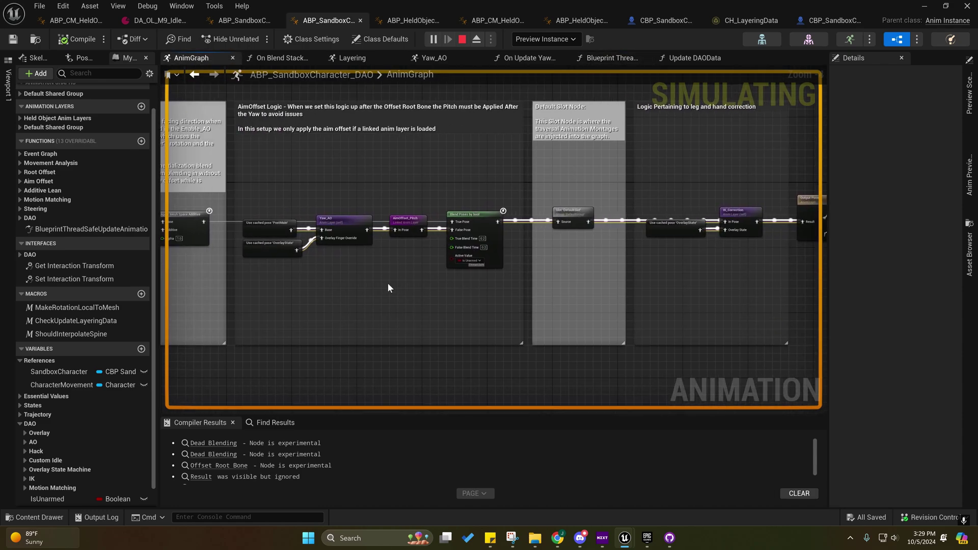
pyautogui.moveTo(284, 290); pyautogui.dragTo(756, 303, button='right')
pyautogui.scroll(-3, 731, 297)
pyautogui.moveTo(301, 116); pyautogui.dragTo(735, 347)
pyautogui.moveTo(409, 365); pyautogui.dragTo(628, 349, button='right')
pyautogui.click(628, 348)
# Examine the Offset Root Bone node and its notes, along with the neighbouring Simple Additive Lean and Pose History sections
pyautogui.scroll(6, 400, 259)
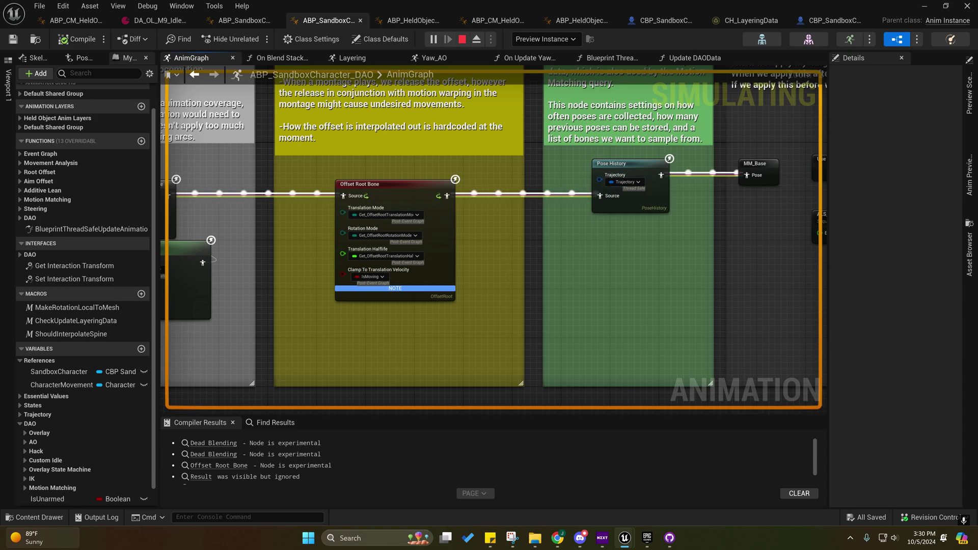
pyautogui.scroll(-4, 520, 305)
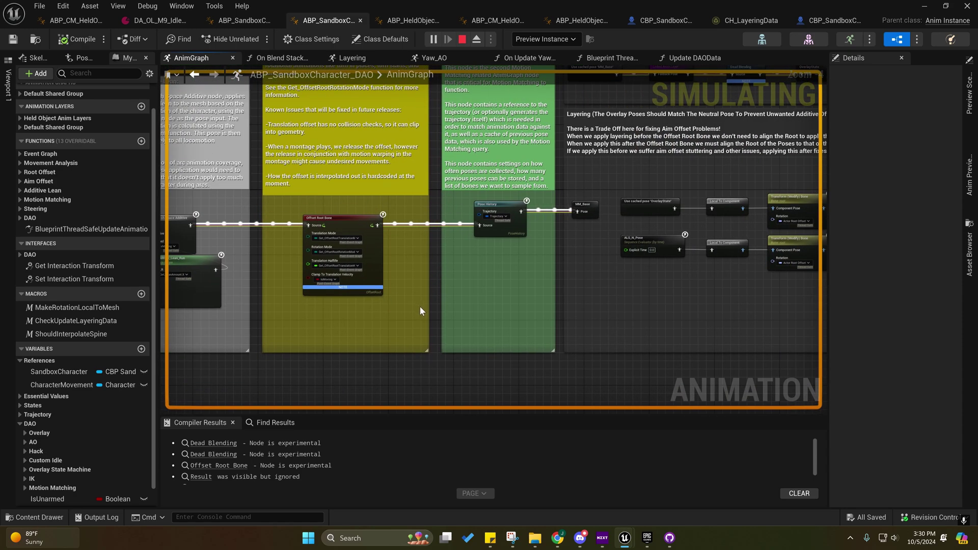
pyautogui.moveTo(439, 300); pyautogui.dragTo(612, 298, button='right')
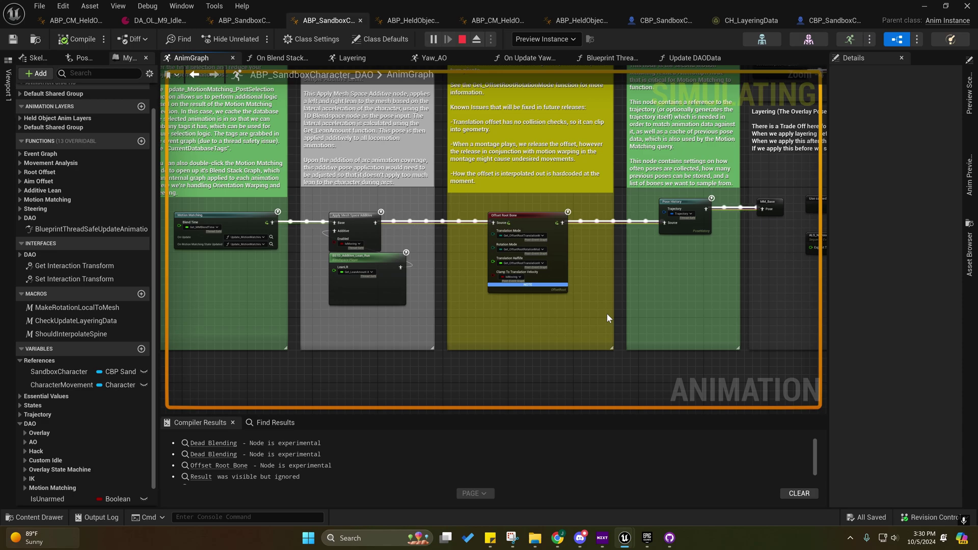
pyautogui.moveTo(612, 297); pyautogui.dragTo(548, 297, button='right')
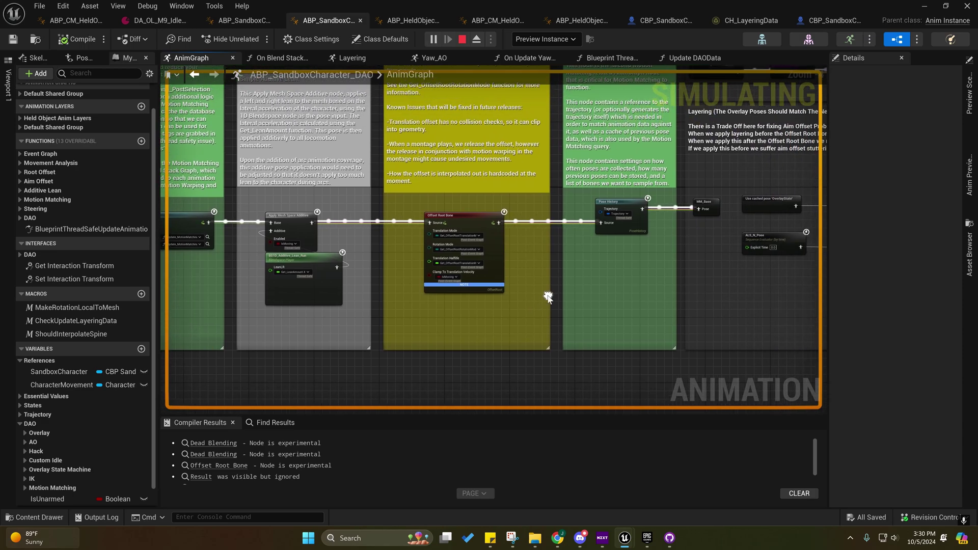
pyautogui.moveTo(391, 219); pyautogui.dragTo(423, 261, button='right')
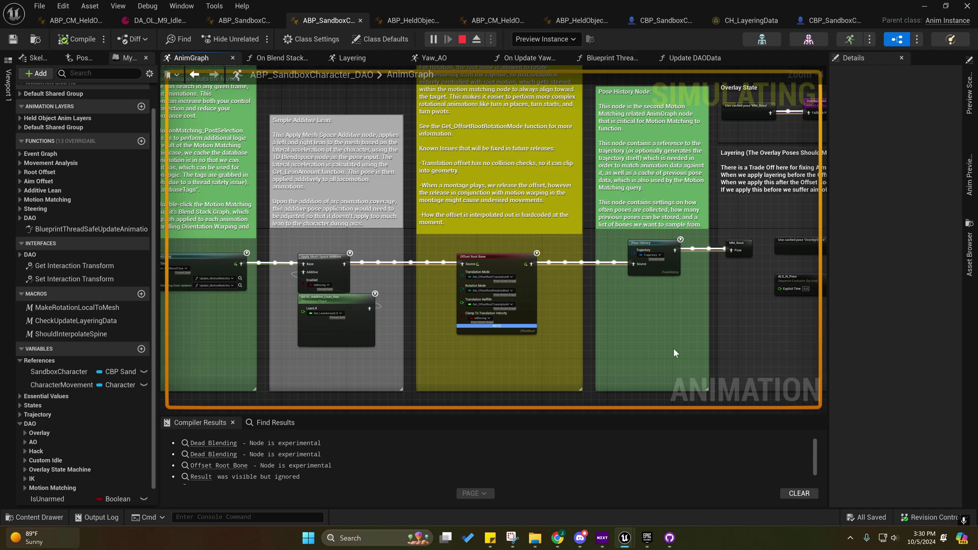
# Reopen the OnUpdateYaw_AO function through the Yaw_AO layer and select the Root Transform node feeding the yaw calculation
pyautogui.moveTo(673, 346); pyautogui.dragTo(326, 324, button='right')
pyautogui.moveTo(703, 329); pyautogui.dragTo(429, 326, button='right')
pyautogui.moveTo(569, 306); pyautogui.dragTo(361, 299, button='right')
pyautogui.doubleClick(376, 222)
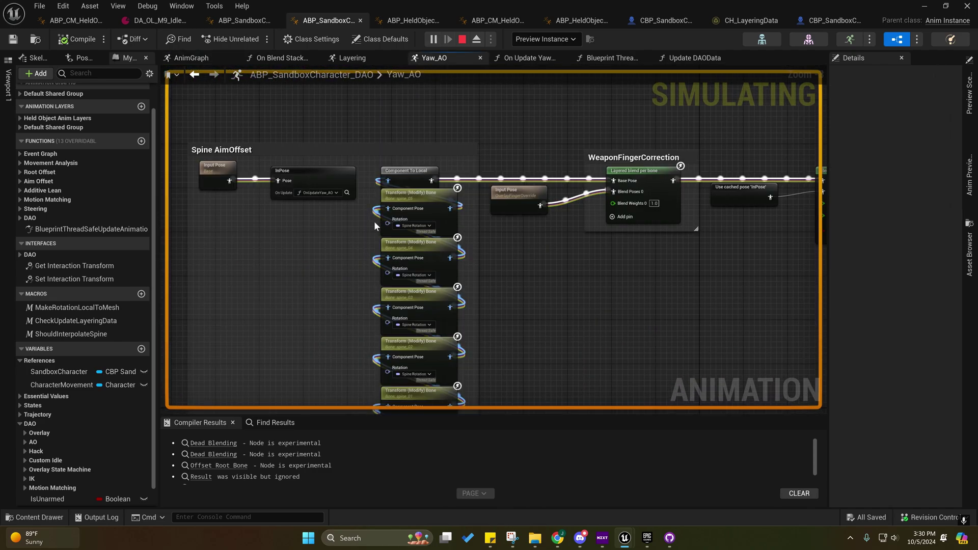
pyautogui.doubleClick(347, 193)
pyautogui.scroll(5, 331, 209)
pyautogui.moveTo(260, 220); pyautogui.dragTo(375, 283)
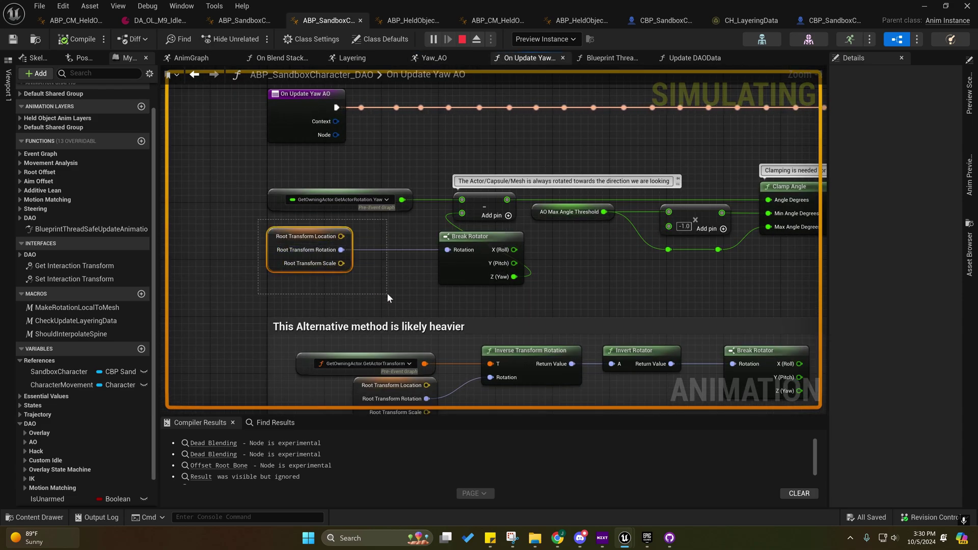
pyautogui.click(280, 237)
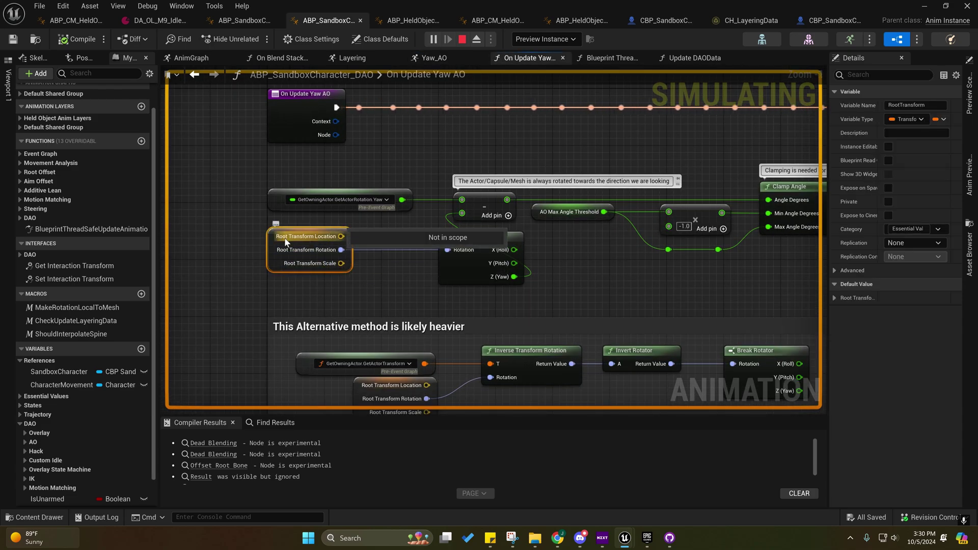
# Review the start of the yaw calculation and the Spine AimOffset section of the Yaw_AO layer that calls it
pyautogui.moveTo(347, 294); pyautogui.dragTo(334, 306, button='right')
pyautogui.click(338, 302)
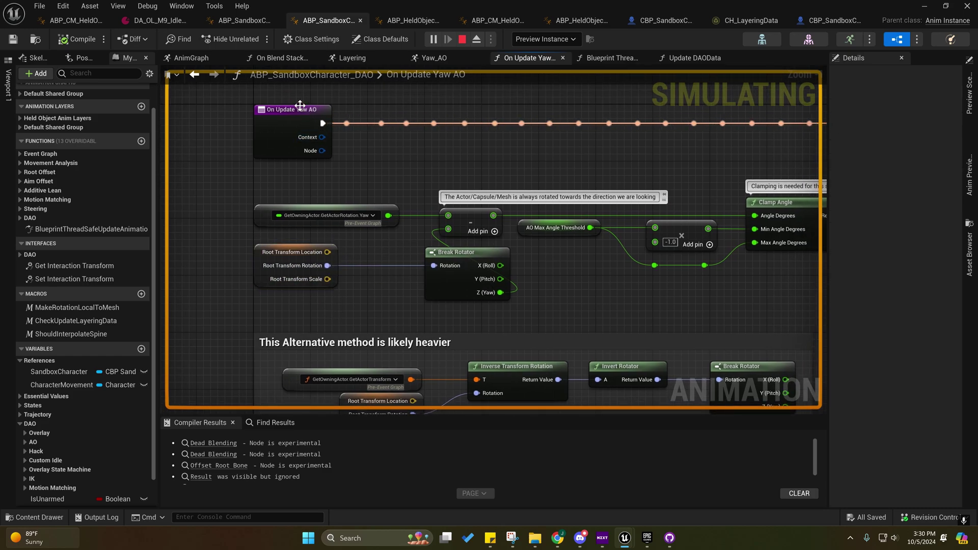
pyautogui.moveTo(421, 176); pyautogui.dragTo(368, 173, button='right')
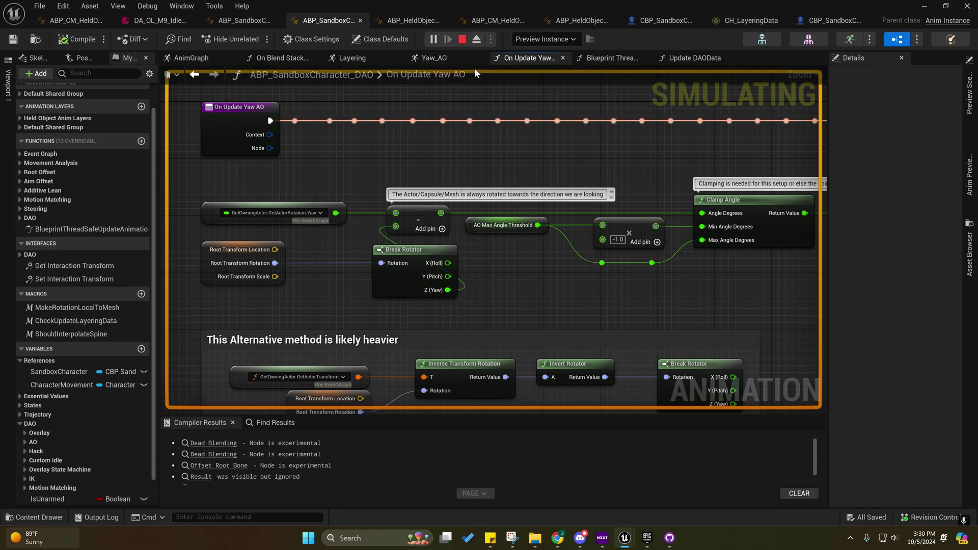
pyautogui.click(429, 57)
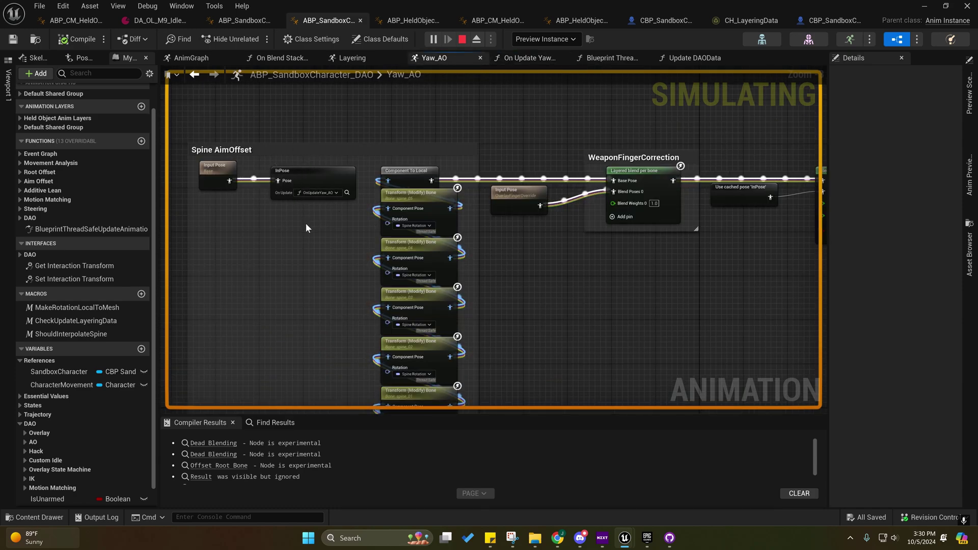
pyautogui.moveTo(305, 224); pyautogui.dragTo(406, 173, button='right')
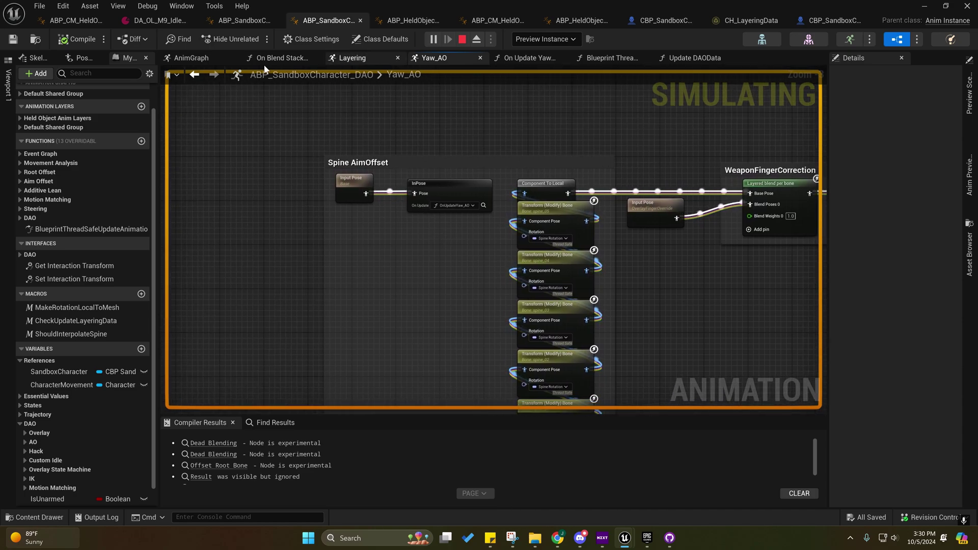
# Return to the AnimGraph and compare the Offset Root Bone section's place with the Yaw_AO and pitch layers in AimOffset Logic
pyautogui.click(191, 57)
pyautogui.moveTo(295, 279); pyautogui.dragTo(820, 271, button='right')
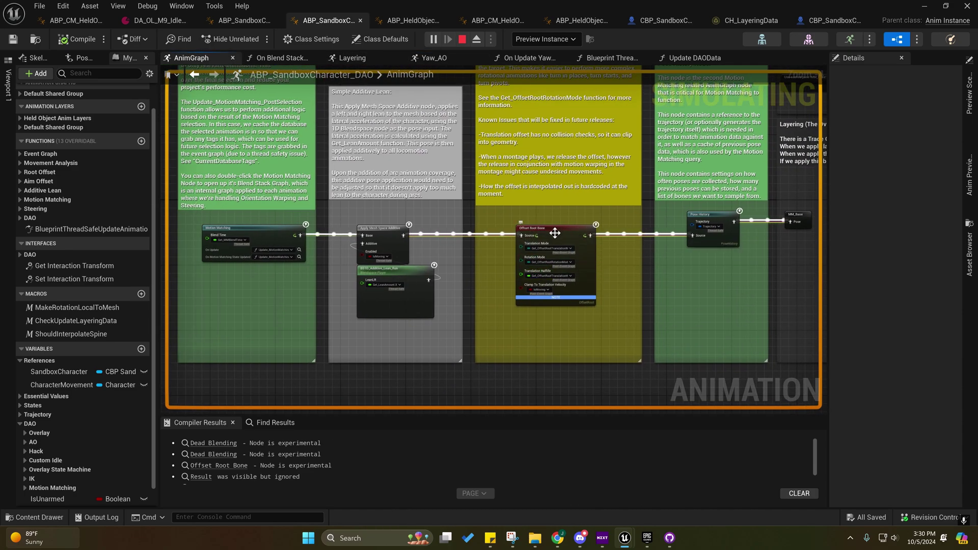
pyautogui.moveTo(708, 280); pyautogui.dragTo(173, 278, button='right')
pyautogui.moveTo(566, 336); pyautogui.dragTo(441, 339, button='right')
pyautogui.moveTo(582, 322); pyautogui.dragTo(495, 310, button='right')
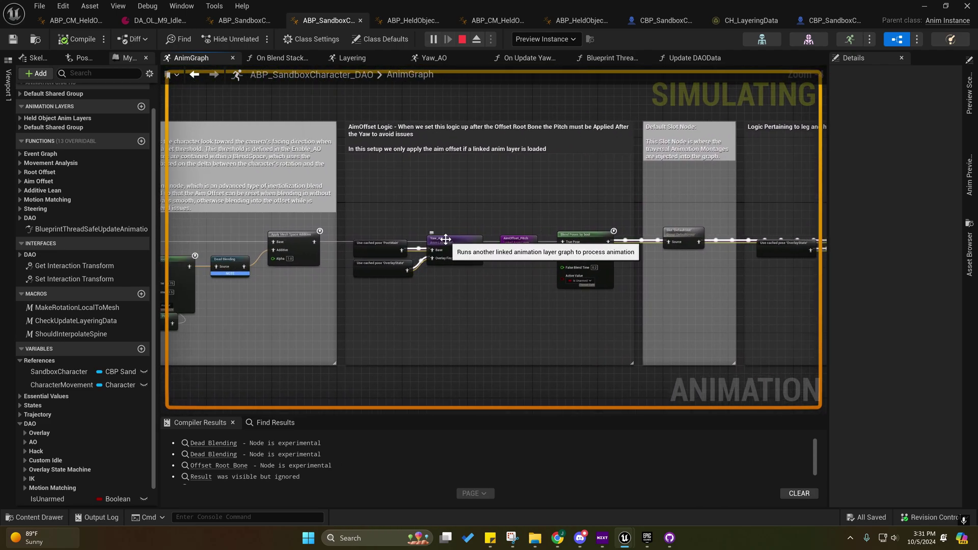
pyautogui.moveTo(428, 221); pyautogui.dragTo(494, 208, button='right')
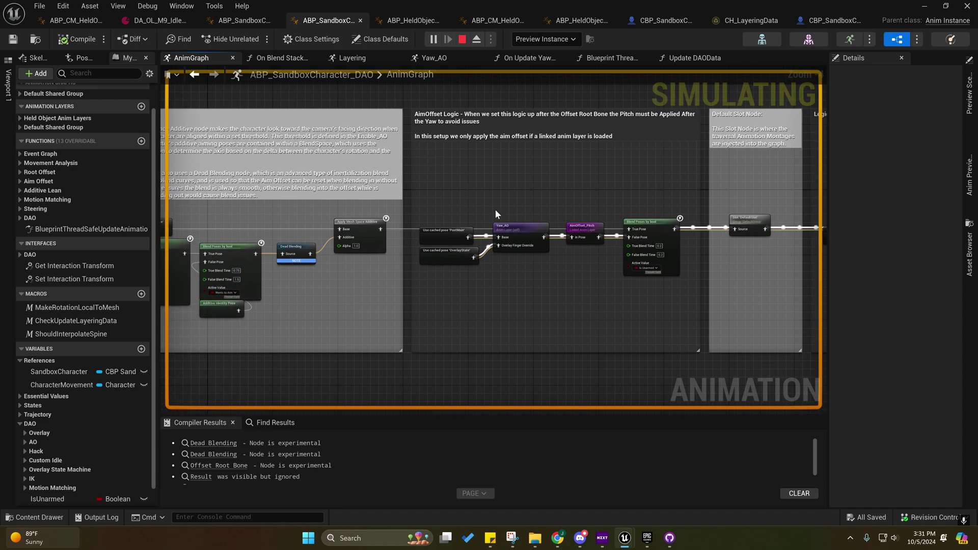
# Review the update calls in Blueprint Thread Safe Update Animation and open the Update DAOData function they end with
pyautogui.click(610, 58)
pyautogui.moveTo(439, 189); pyautogui.dragTo(375, 183, button='right')
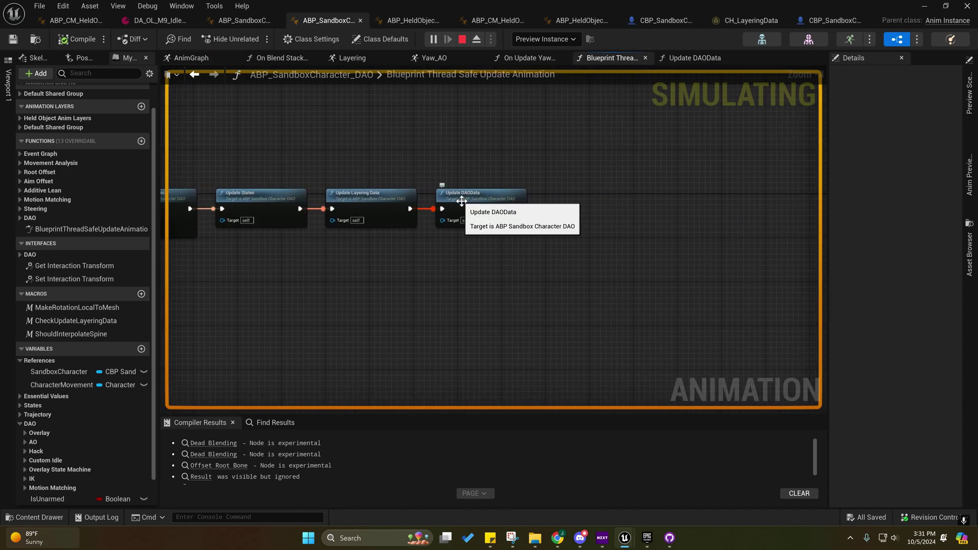
pyautogui.moveTo(438, 103); pyautogui.dragTo(554, 100, button='right')
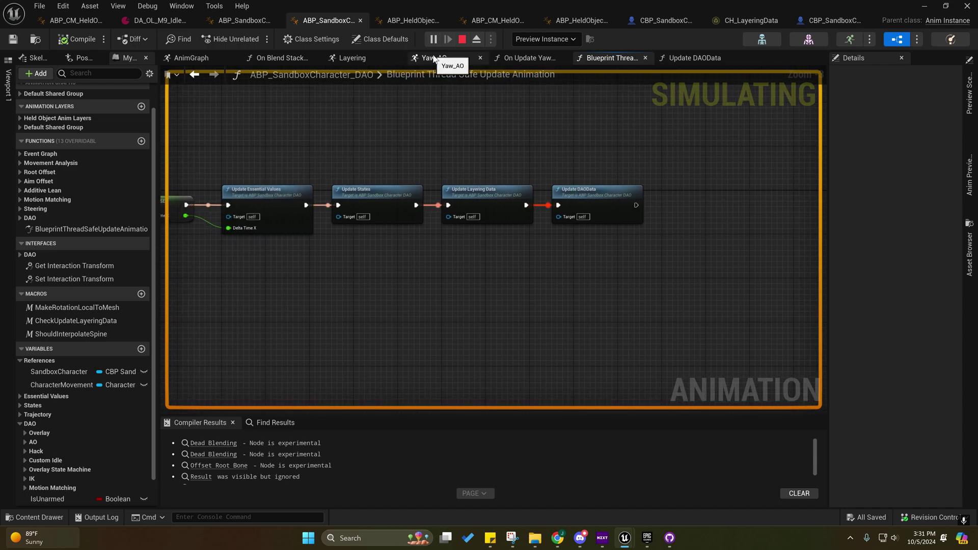
pyautogui.click(693, 57)
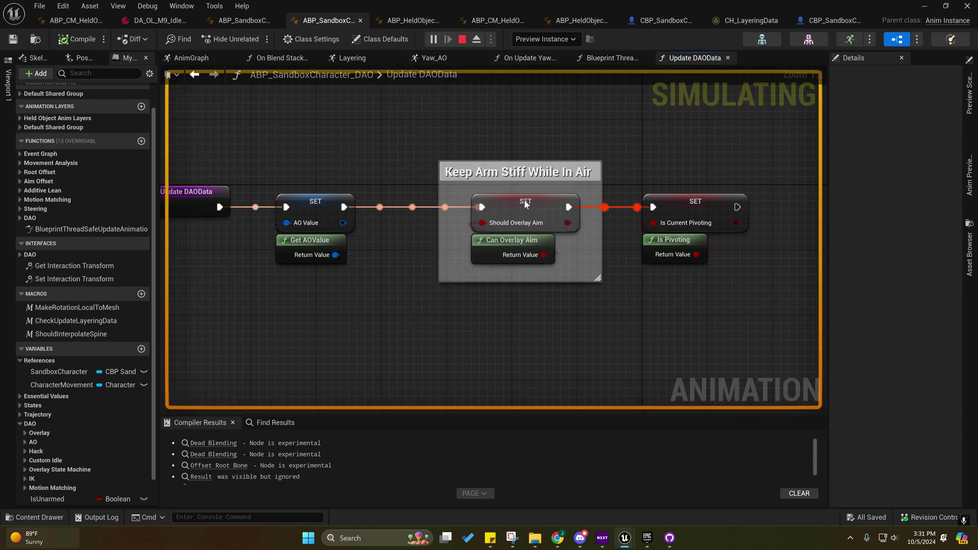
# Return to On Update Yaw AO, highlight the actor rotation and Root Transform inputs together, and select the Root Transform node alone
pyautogui.click(512, 57)
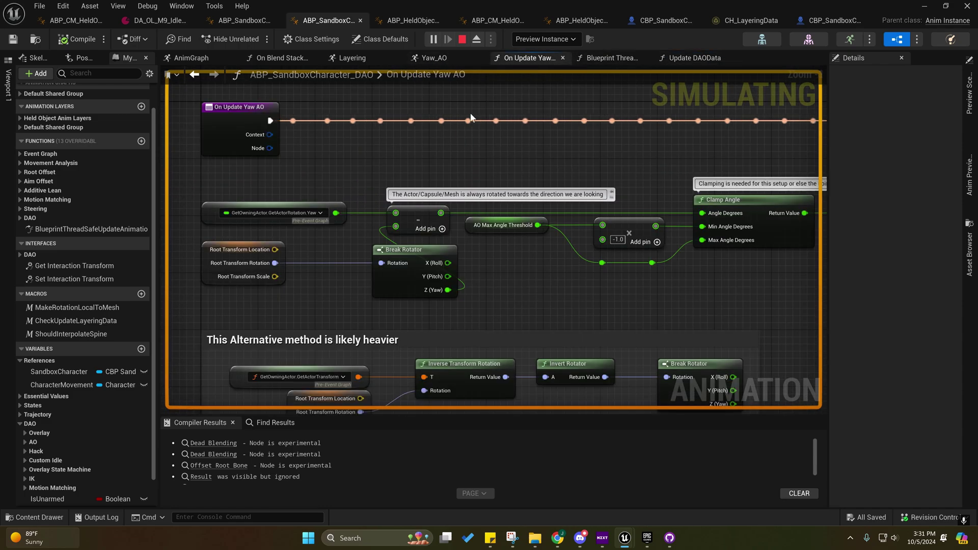
pyautogui.moveTo(318, 230); pyautogui.dragTo(334, 191, button='right')
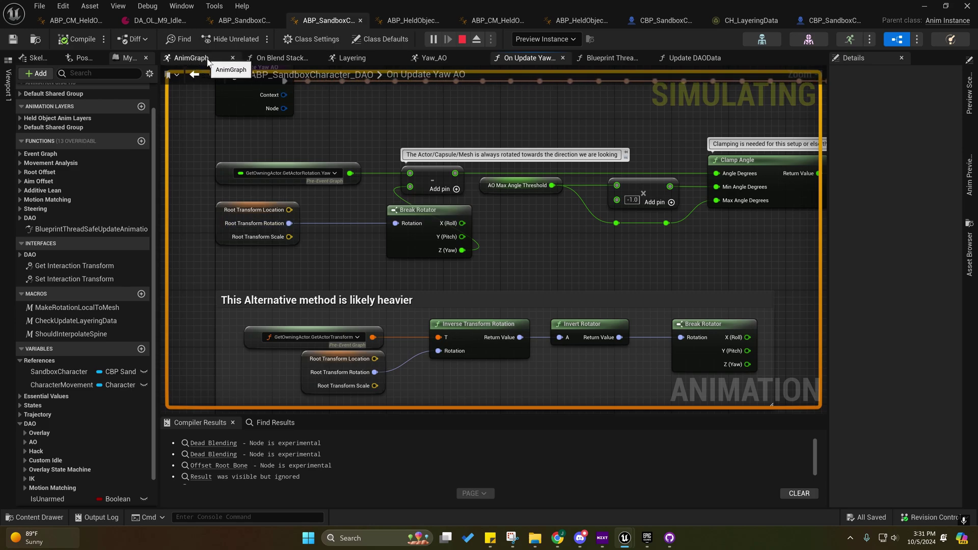
pyautogui.moveTo(202, 142); pyautogui.dragTo(329, 246)
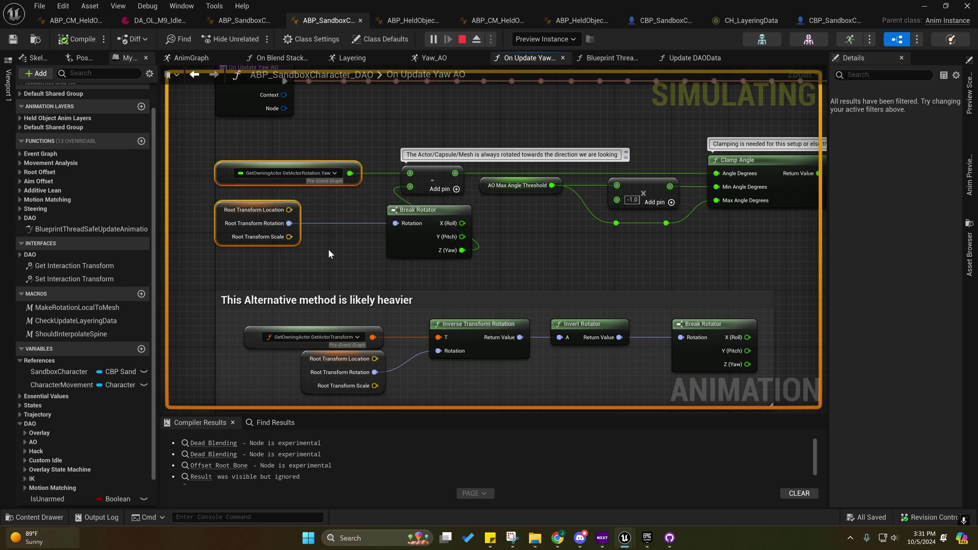
pyautogui.moveTo(395, 286); pyautogui.dragTo(379, 305, button='right')
pyautogui.moveTo(296, 273)
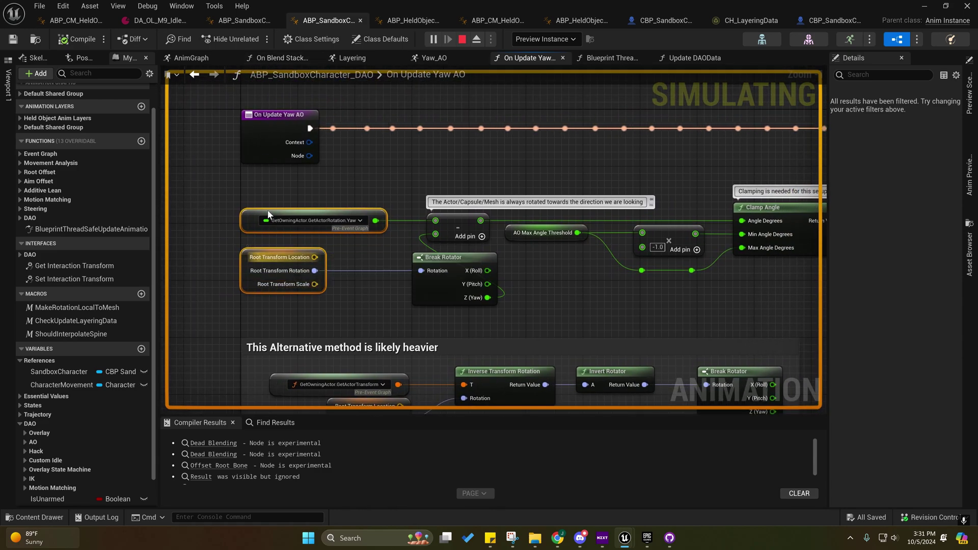
pyautogui.click(270, 266)
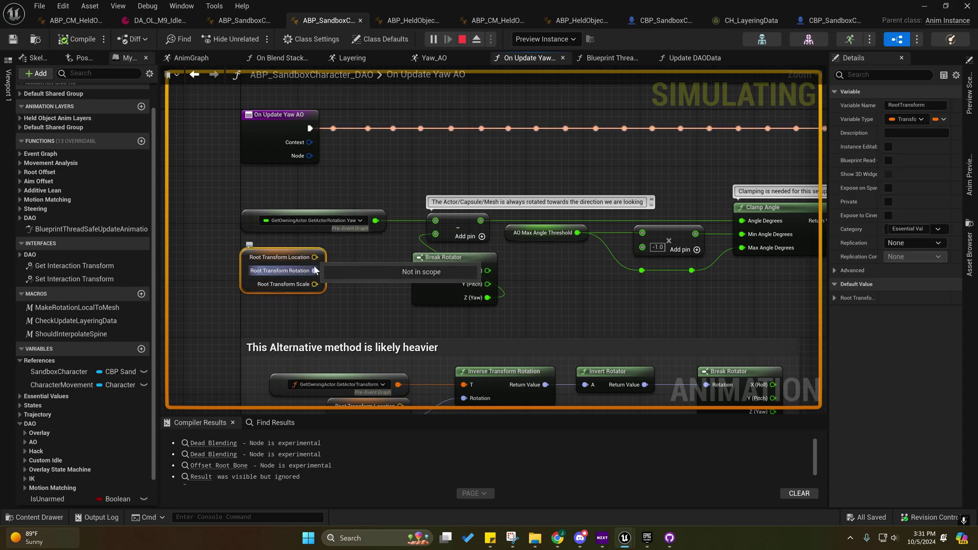
# Trace the AnimGraph from the Output Pose back to the Motion Matching node and forward again through the pose flow
pyautogui.click(201, 58)
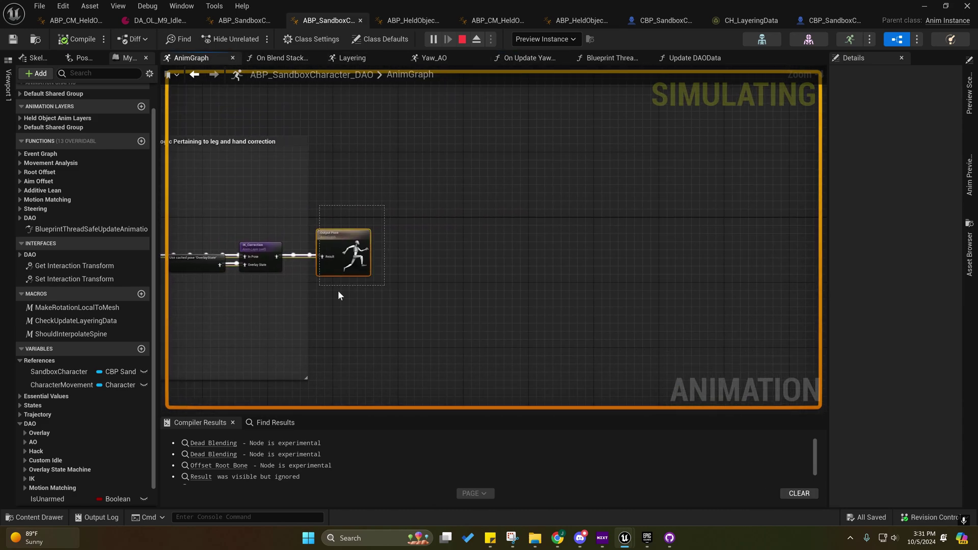
pyautogui.click(334, 254)
pyautogui.moveTo(321, 302); pyautogui.dragTo(815, 280, button='right')
pyautogui.moveTo(339, 216); pyautogui.dragTo(353, 216, button='right')
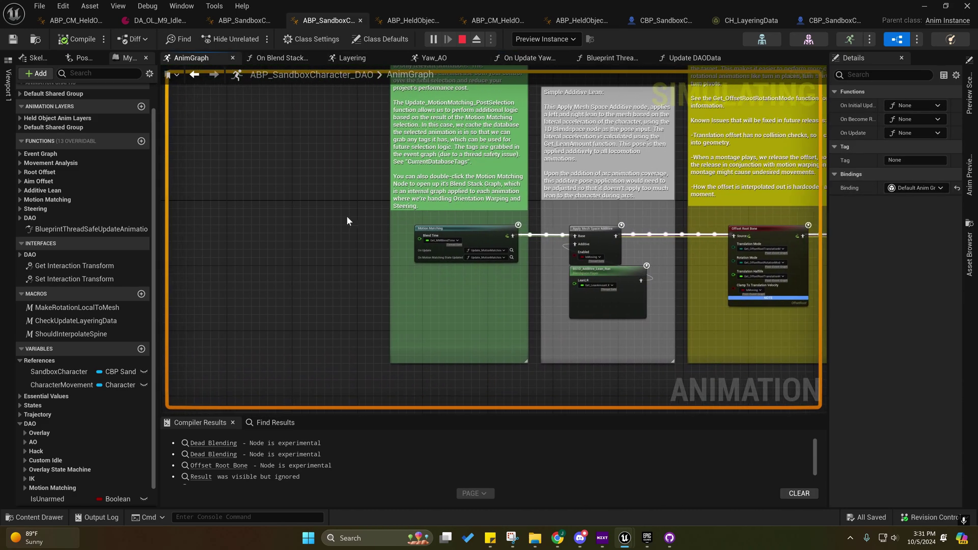
pyautogui.moveTo(373, 210); pyautogui.dragTo(500, 285)
pyautogui.moveTo(480, 286); pyautogui.dragTo(0, 242, button='right')
pyautogui.moveTo(527, 242); pyautogui.dragTo(251, 249, button='right')
pyautogui.moveTo(408, 264); pyautogui.dragTo(606, 323, button='right')
# Check where Update DAOData sets AO Value, and follow the On Update Yaw AO chain from Root Transform to Spine Rotation
pyautogui.click(696, 59)
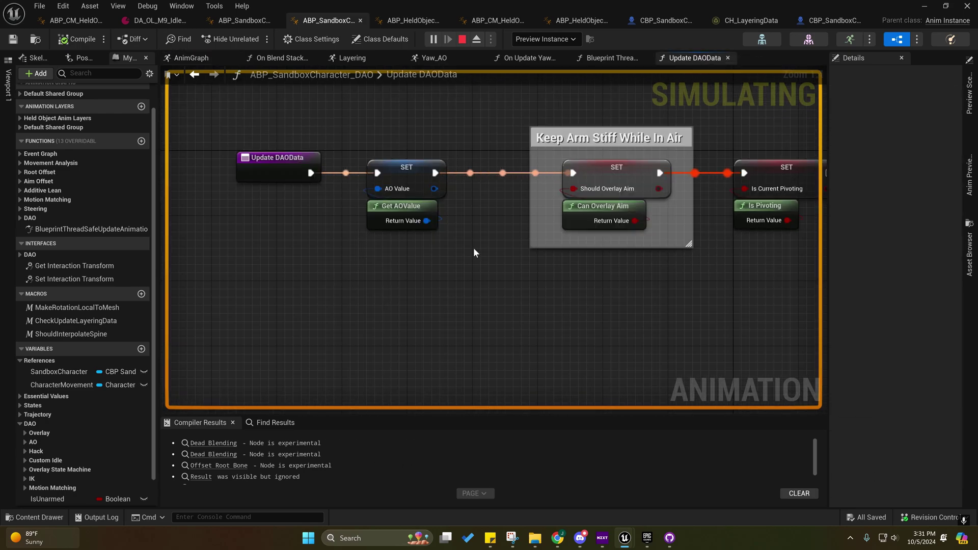
pyautogui.moveTo(472, 248); pyautogui.dragTo(548, 86, button='right')
pyautogui.click(526, 58)
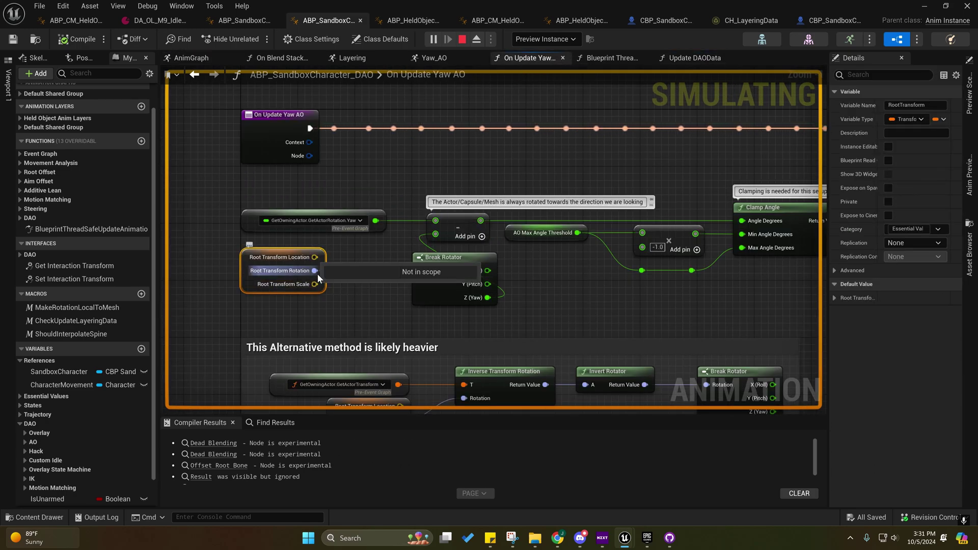
pyautogui.moveTo(601, 306); pyautogui.dragTo(498, 305, button='right')
pyautogui.scroll(-1, 498, 305)
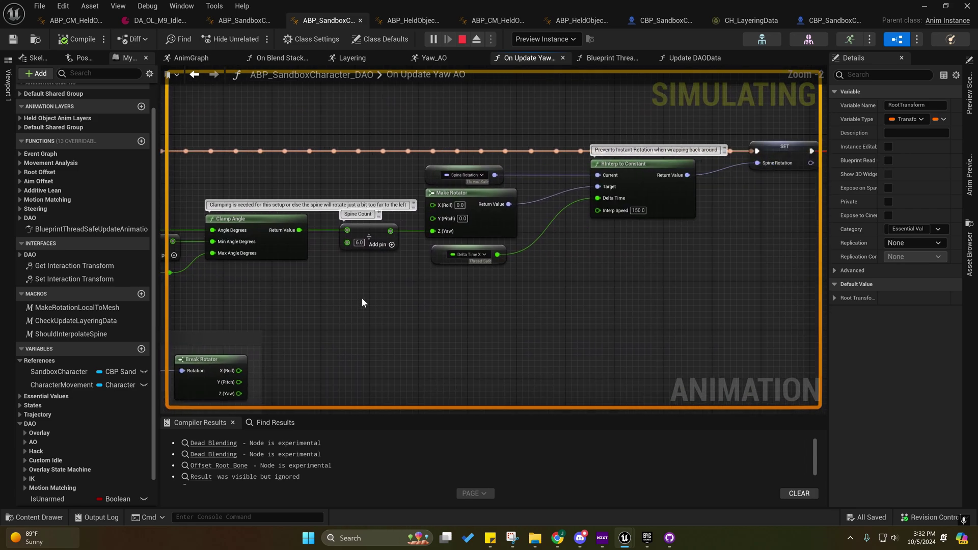
pyautogui.moveTo(370, 300); pyautogui.dragTo(676, 321, button='right')
pyautogui.scroll(-1, 598, 321)
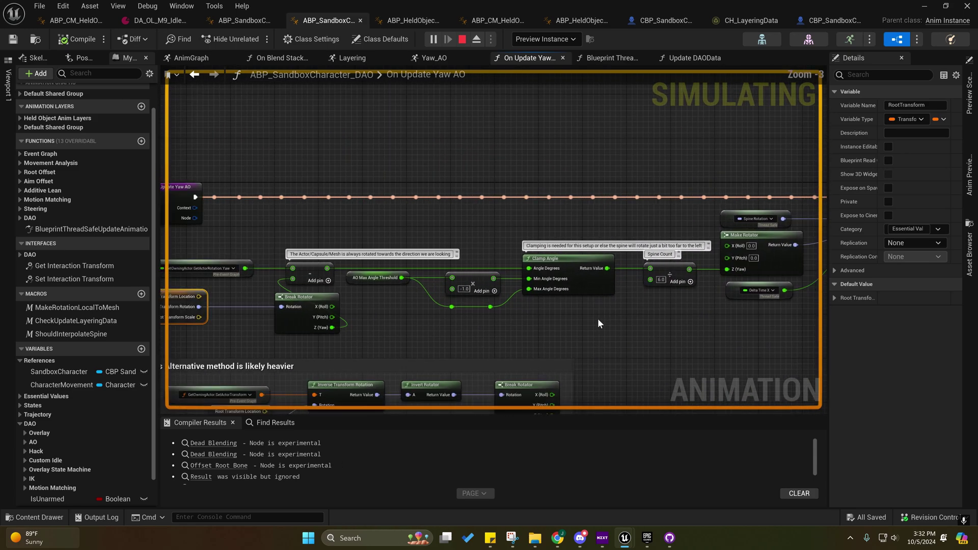
# Examine the alternative yaw method's comment block and highlight its nodes, including Inverse Transform Rotation
pyautogui.moveTo(543, 330); pyautogui.dragTo(593, 222, button='right')
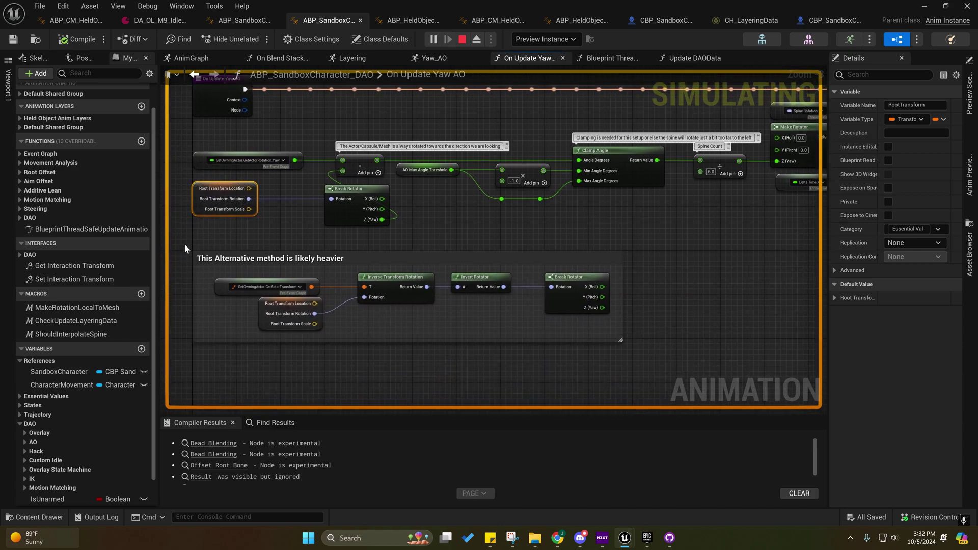
pyautogui.moveTo(185, 245); pyautogui.dragTo(684, 373)
pyautogui.moveTo(530, 244); pyautogui.dragTo(568, 308, button='right')
pyautogui.moveTo(529, 295); pyautogui.dragTo(276, 203)
pyautogui.moveTo(549, 283); pyautogui.dragTo(327, 289, button='right')
pyautogui.click(467, 240)
pyautogui.moveTo(519, 275); pyautogui.dragTo(329, 320, button='right')
pyautogui.moveTo(472, 284); pyautogui.dragTo(658, 284, button='right')
pyautogui.moveTo(261, 238); pyautogui.dragTo(409, 243, button='right')
pyautogui.click(394, 291)
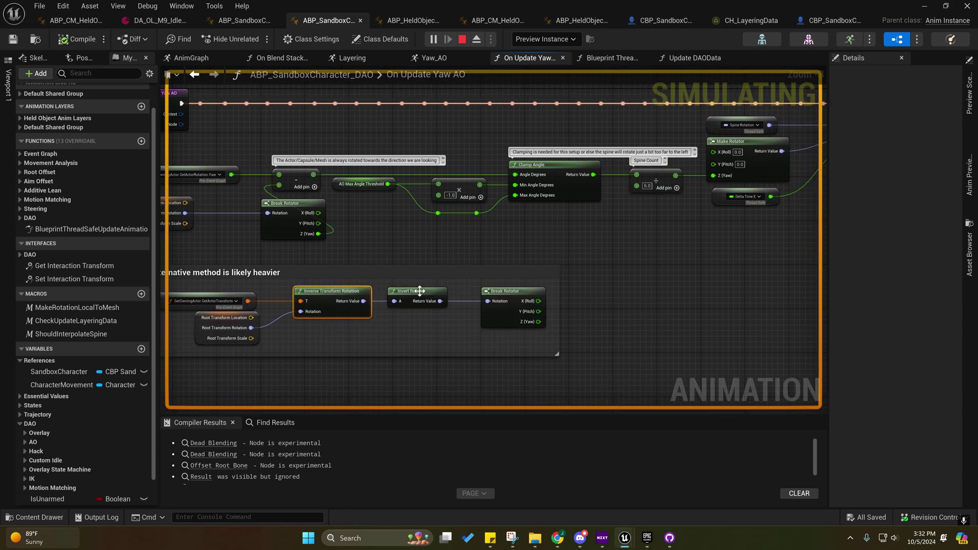
# Compare the alternative method with the main yaw chain, following the latter through Clamp Angle and RInterp to Constant to the return node
pyautogui.moveTo(433, 239); pyautogui.dragTo(406, 316, button='right')
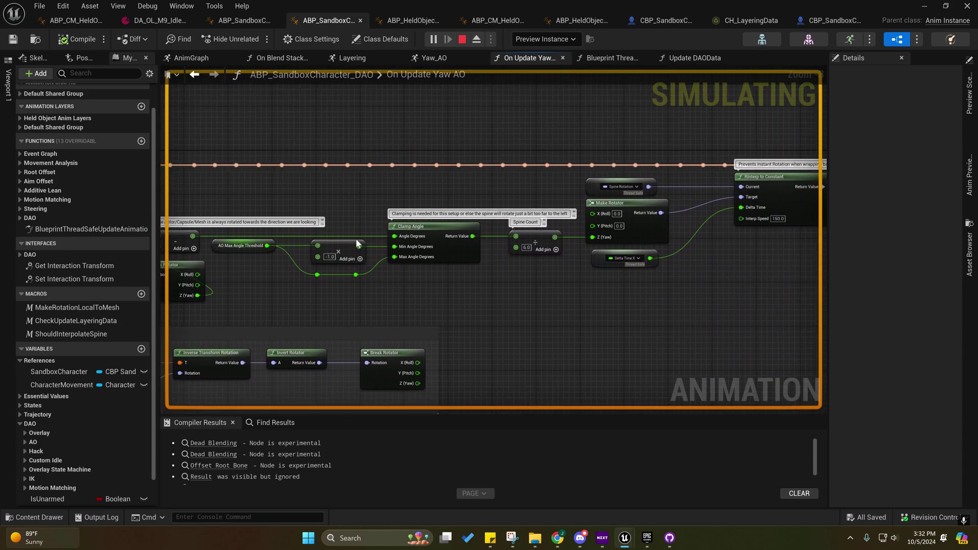
pyautogui.moveTo(447, 273); pyautogui.dragTo(526, 267, button='right')
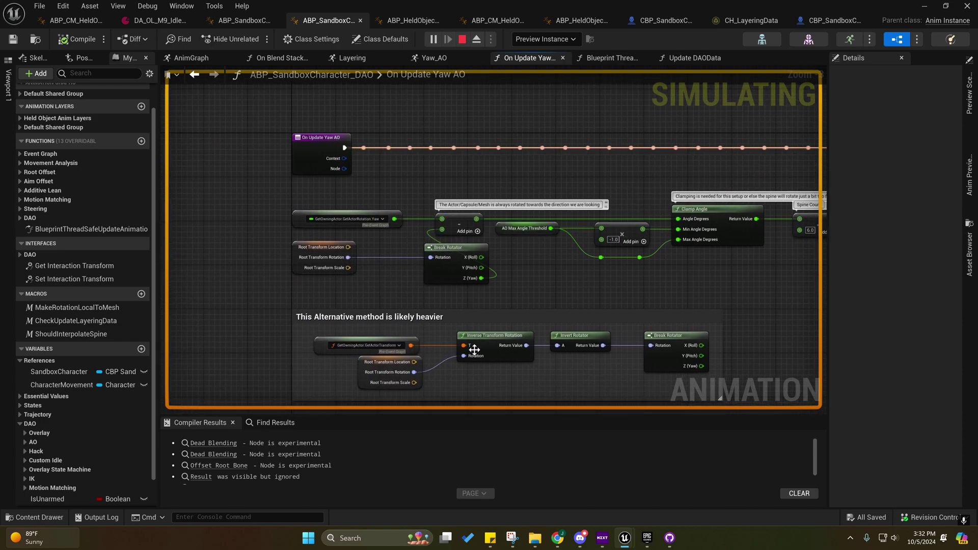
pyautogui.moveTo(548, 295); pyautogui.dragTo(368, 233, button='right')
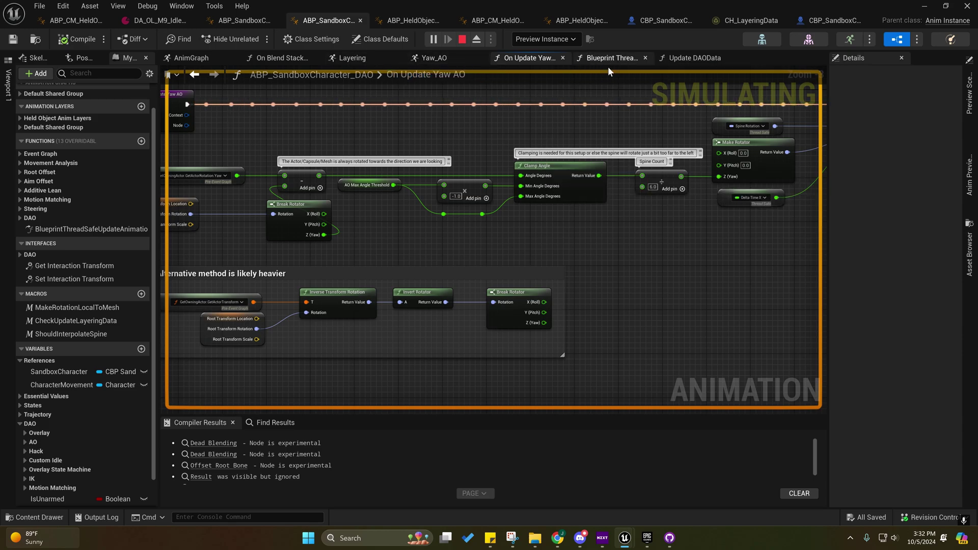
pyautogui.moveTo(612, 246); pyautogui.dragTo(448, 231, button='right')
pyautogui.scroll(-1, 448, 231)
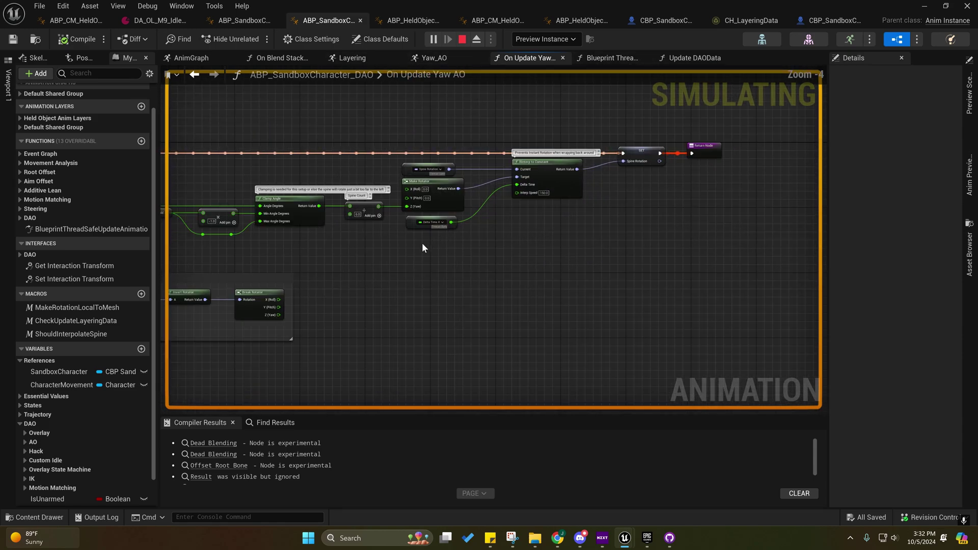
pyautogui.moveTo(380, 247); pyautogui.dragTo(662, 234, button='right')
pyautogui.moveTo(605, 285)
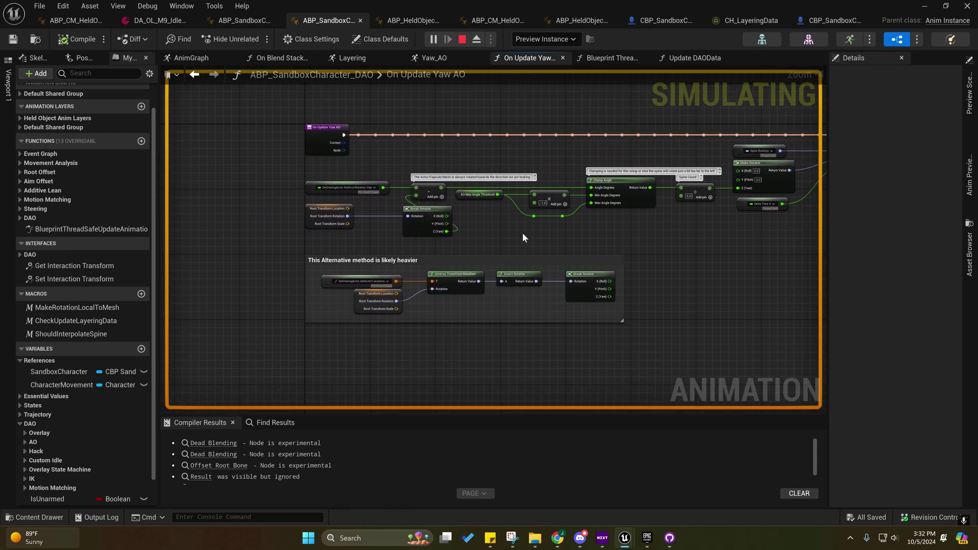
# Inspect the Break Rotator yaw subtraction and the AO Max Angle Threshold value feeding the Clamp Angle node
pyautogui.moveTo(523, 237); pyautogui.dragTo(486, 265, button='right')
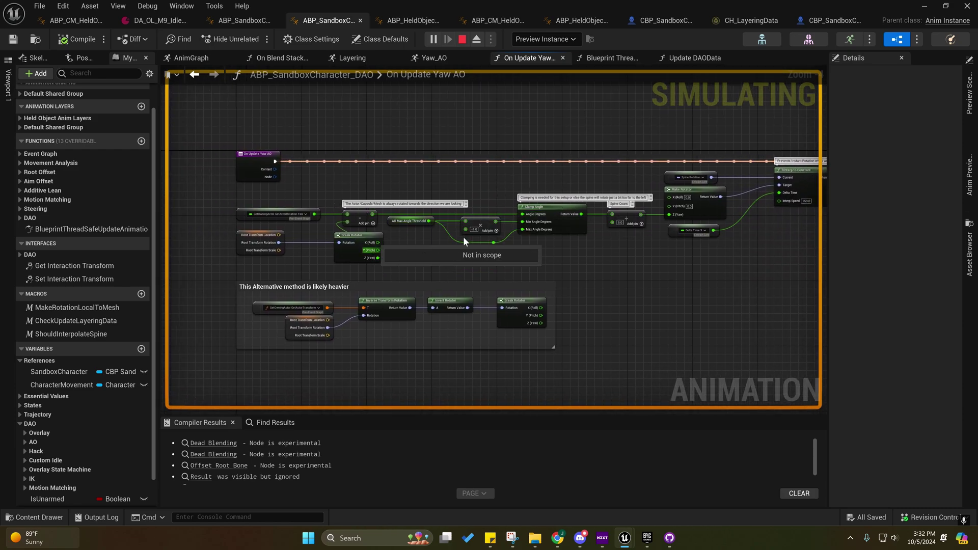
pyautogui.moveTo(528, 261); pyautogui.dragTo(502, 249, button='right')
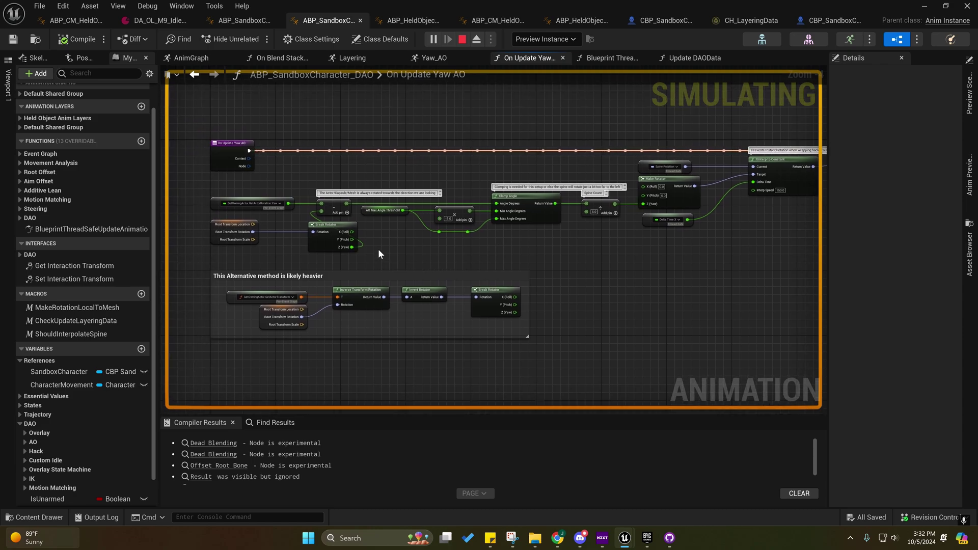
pyautogui.moveTo(444, 254); pyautogui.dragTo(367, 261, button='right')
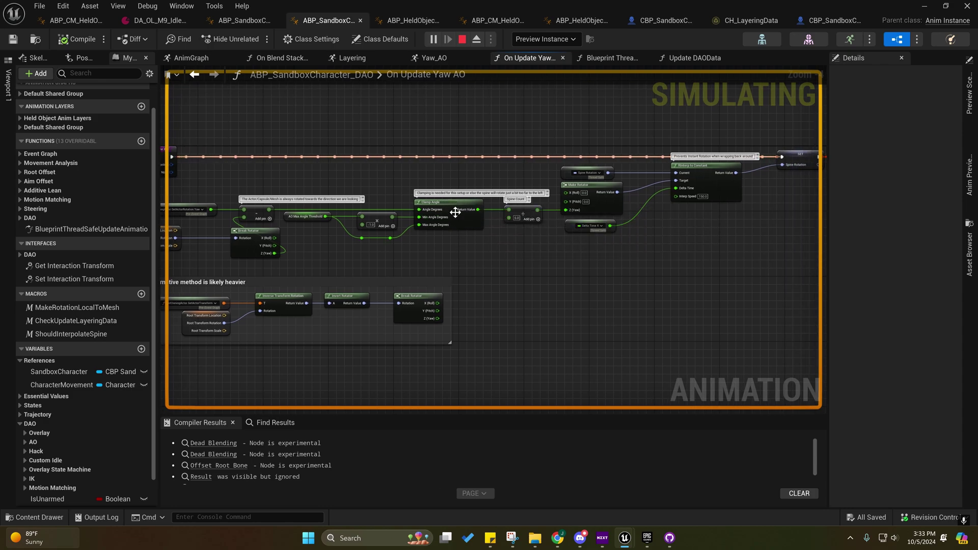
pyautogui.moveTo(447, 226)
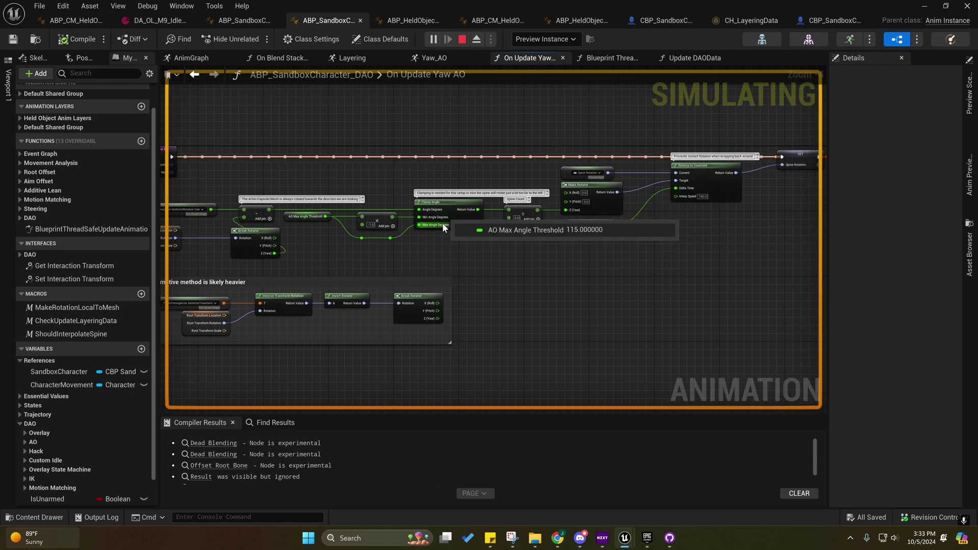
pyautogui.moveTo(406, 250); pyautogui.dragTo(501, 222, button='right')
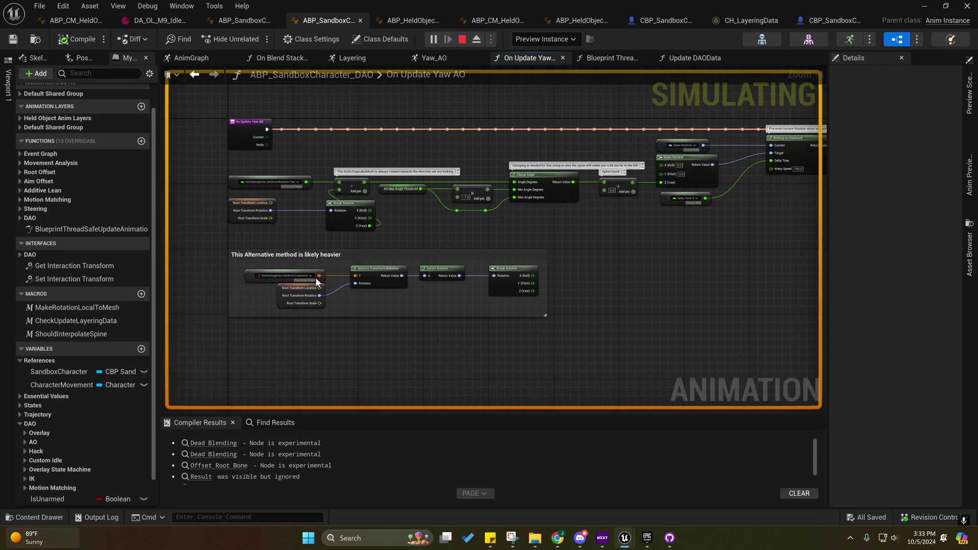
# Select the entire alternative method comment block with its nodes and review the rest of the yaw chain up to the return node
pyautogui.moveTo(207, 254); pyautogui.dragTo(571, 334)
pyautogui.moveTo(577, 232); pyautogui.dragTo(238, 171)
pyautogui.moveTo(210, 250); pyautogui.dragTo(589, 338)
pyautogui.moveTo(589, 320); pyautogui.dragTo(524, 272, button='right')
pyautogui.moveTo(436, 253); pyautogui.dragTo(475, 242, button='right')
pyautogui.moveTo(478, 158); pyautogui.dragTo(395, 93, button='right')
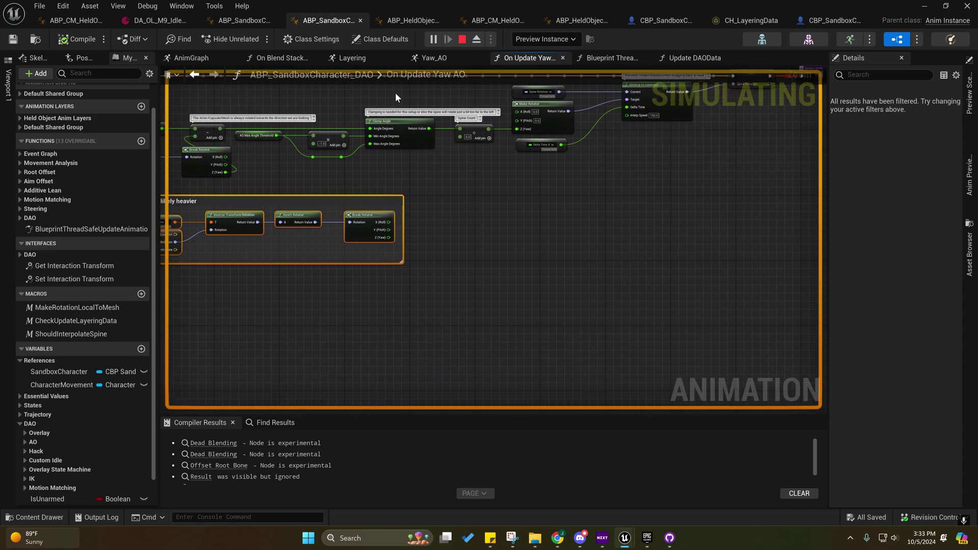
pyautogui.moveTo(472, 148); pyautogui.dragTo(427, 187, button='right')
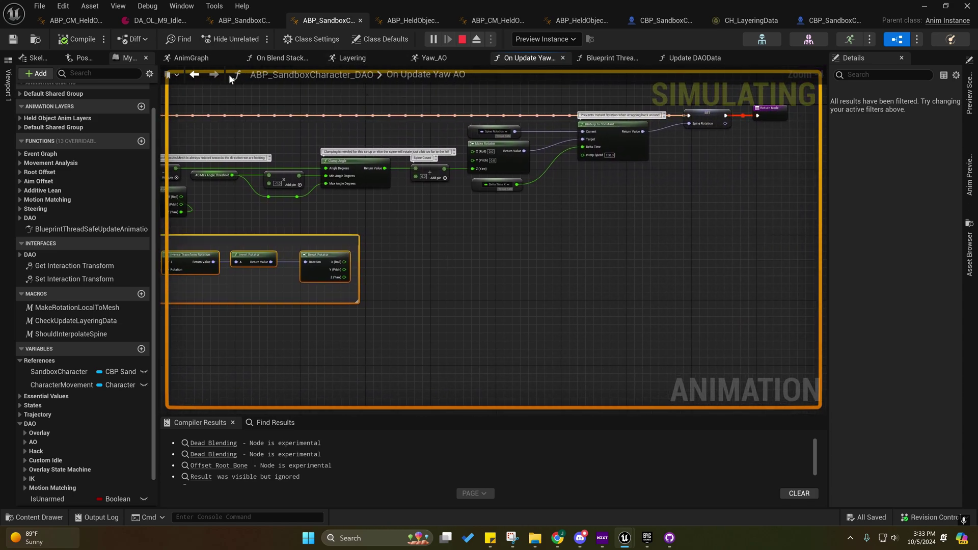
# Return to the Update DAOData function and review its chain from AO Value to Is Current Pivoting
pyautogui.click(191, 77)
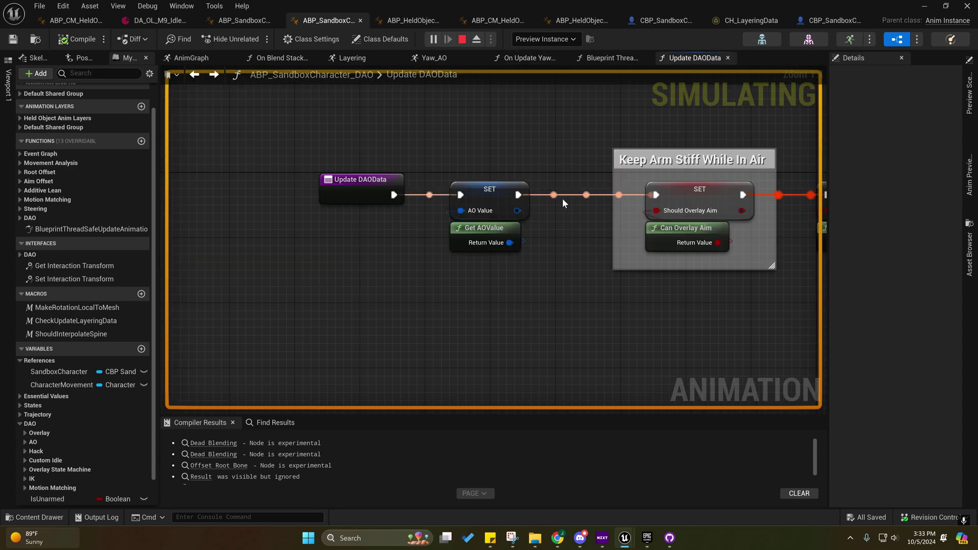
pyautogui.moveTo(569, 193); pyautogui.dragTo(344, 214, button='right')
pyautogui.scroll(-1, 375, 202)
pyautogui.moveTo(265, 140); pyautogui.dragTo(370, 132, button='right')
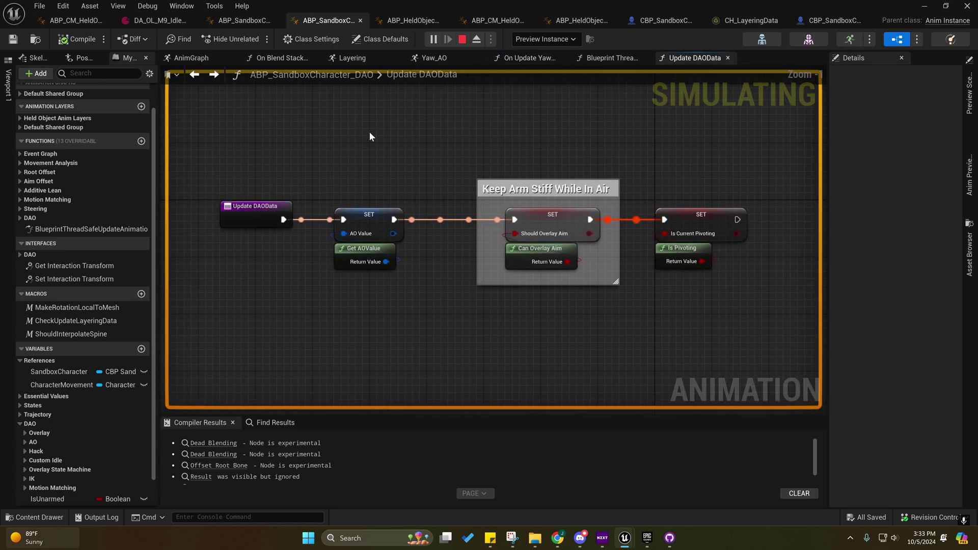
# Follow the AnimGraph past the Default Slot to the leg and hand correction logic and open the IK_Correction layer
pyautogui.click(208, 59)
pyautogui.moveTo(486, 243); pyautogui.dragTo(267, 211, button='right')
pyautogui.moveTo(635, 217); pyautogui.dragTo(305, 216, button='right')
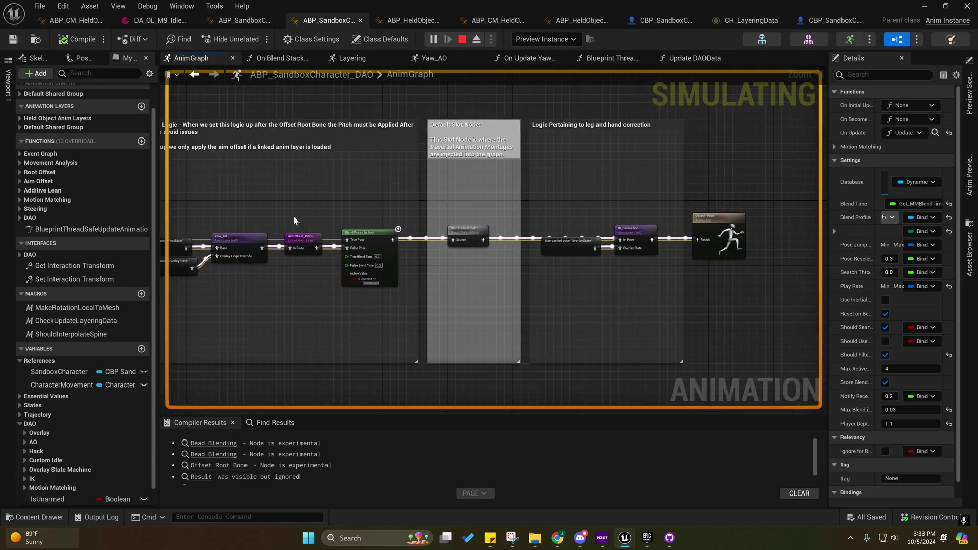
pyautogui.moveTo(401, 204); pyautogui.dragTo(436, 200, button='right')
pyautogui.moveTo(615, 274); pyautogui.dragTo(464, 217, button='right')
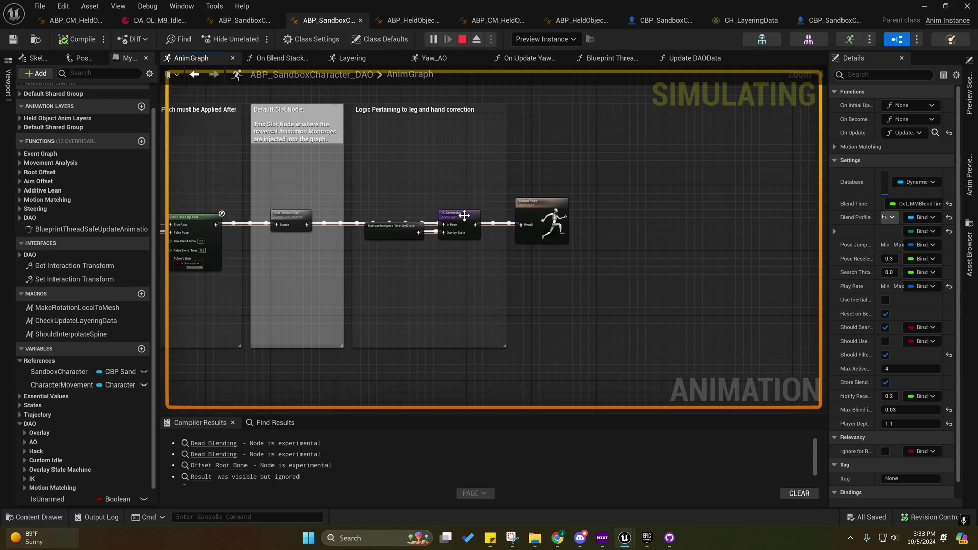
pyautogui.doubleClick(463, 215)
pyautogui.scroll(5, 442, 242)
pyautogui.moveTo(358, 232); pyautogui.dragTo(505, 287, button='right')
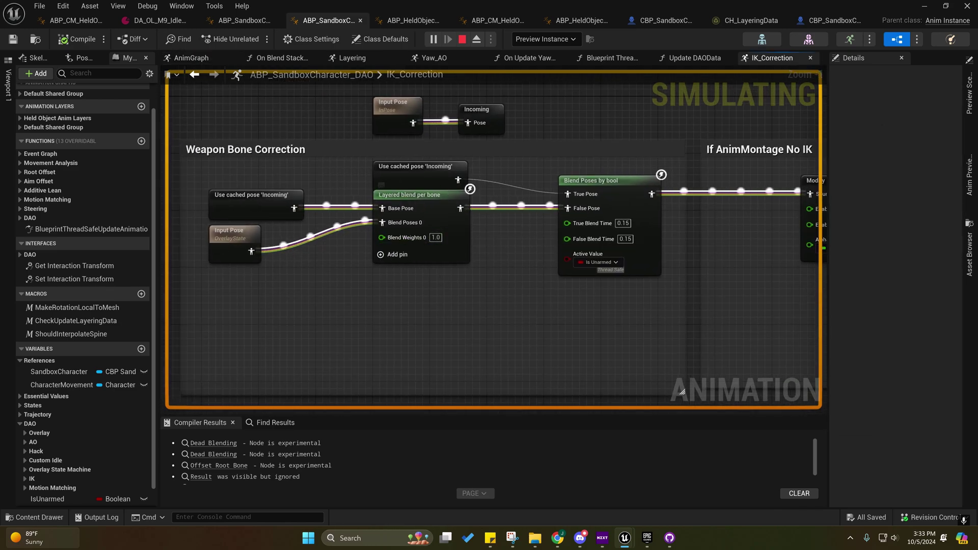
# Inspect the weapon_r branch filter and Blend Weights pin options of the Layered blend per bone node in Weapon Bone Correction
pyautogui.moveTo(474, 204); pyautogui.dragTo(520, 219, button='right')
pyautogui.click(502, 245)
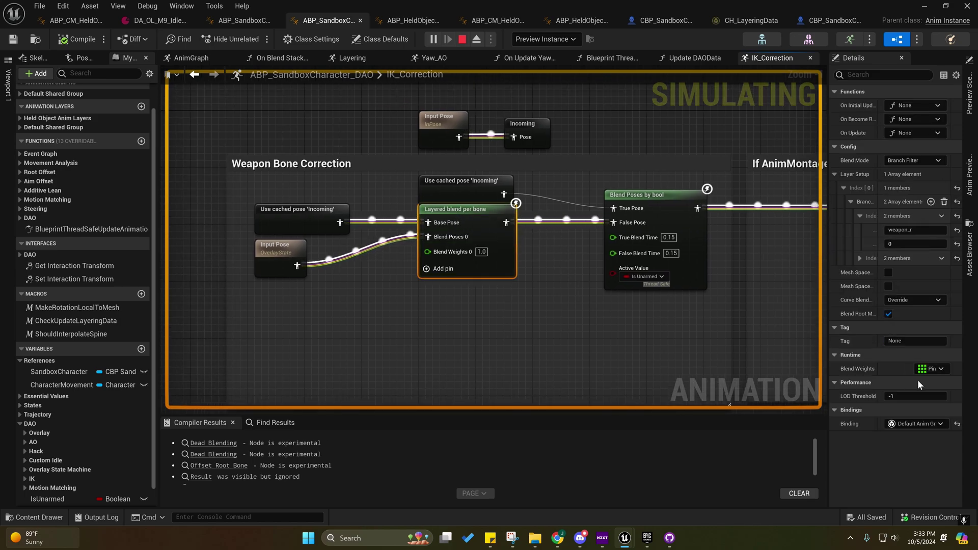
pyautogui.click(932, 368)
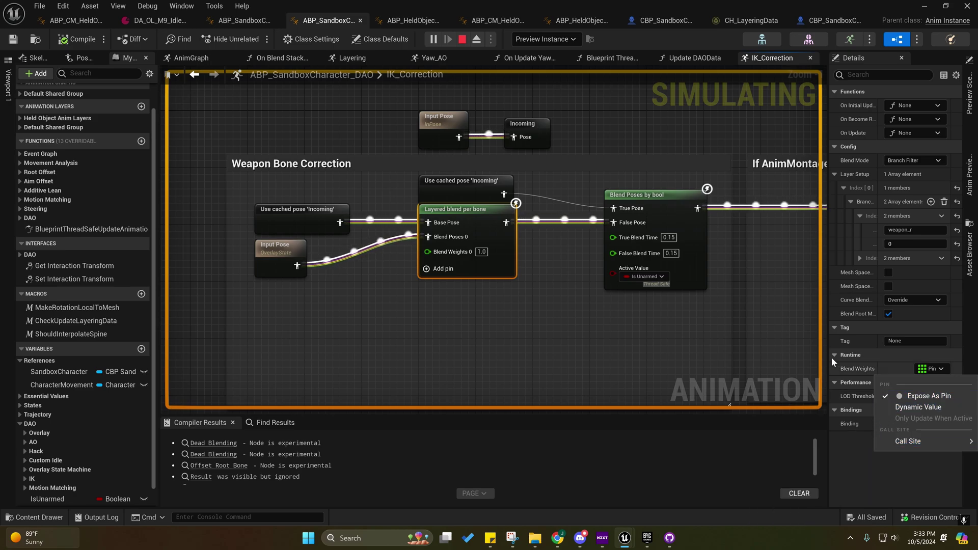
pyautogui.moveTo(508, 302); pyautogui.dragTo(492, 275, button='right')
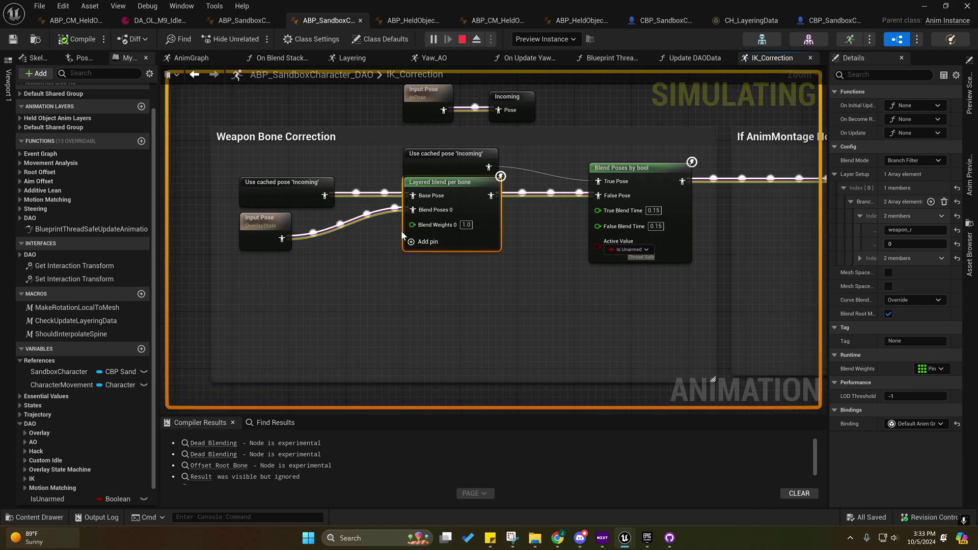
pyautogui.moveTo(412, 225); pyautogui.dragTo(295, 262)
pyautogui.moveTo(379, 230); pyautogui.dragTo(335, 247, button='right')
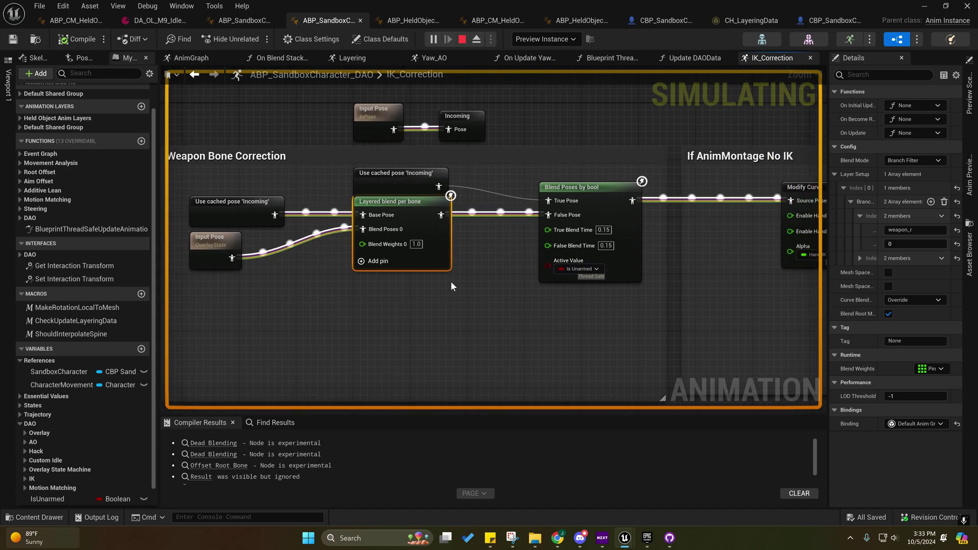
pyautogui.moveTo(451, 286)
pyautogui.mouseDown(button='right')
pyautogui.moveTo(343, 268)
pyautogui.moveTo(346, 291)
pyautogui.moveTo(463, 280)
pyautogui.mouseUp(button='right')
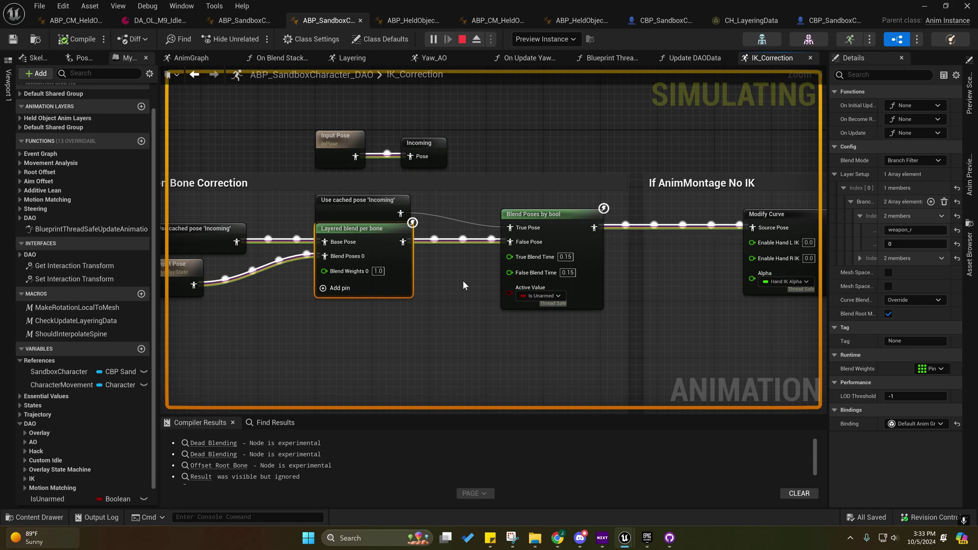
# Inspect the Blend Poses by bool node's Is Unarmed binding and highlight the layered blend nodes feeding it
pyautogui.click(535, 286)
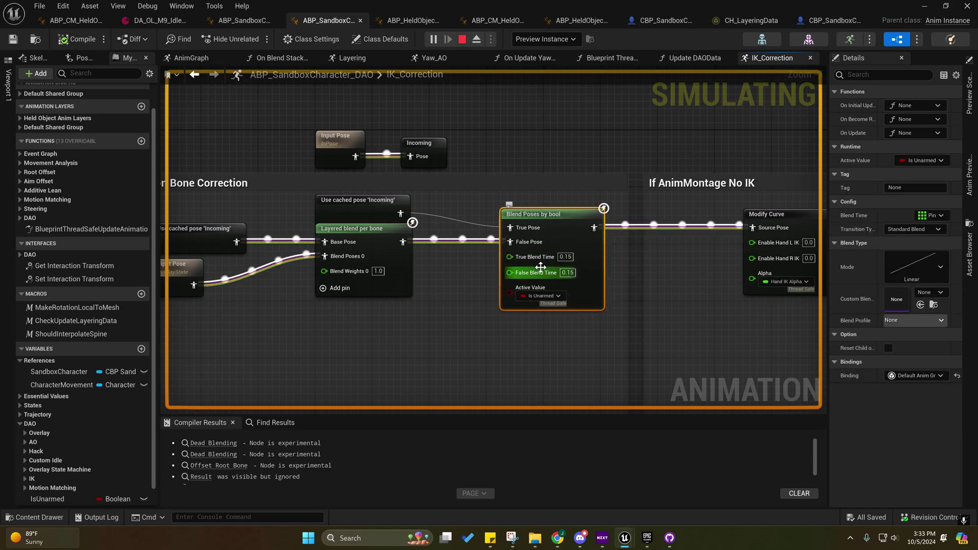
pyautogui.moveTo(534, 275); pyautogui.dragTo(564, 316, button='right')
pyautogui.click(496, 290)
pyautogui.moveTo(505, 370); pyautogui.dragTo(217, 277)
pyautogui.moveTo(578, 344); pyautogui.dragTo(487, 363, button='right')
pyautogui.click(544, 331)
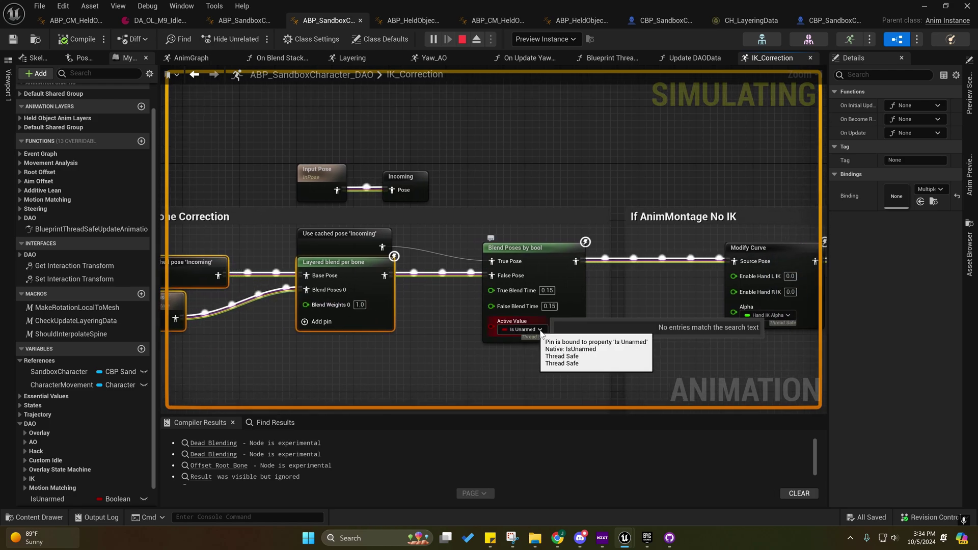
pyautogui.moveTo(559, 356); pyautogui.dragTo(658, 348, button='right')
pyautogui.click(317, 344)
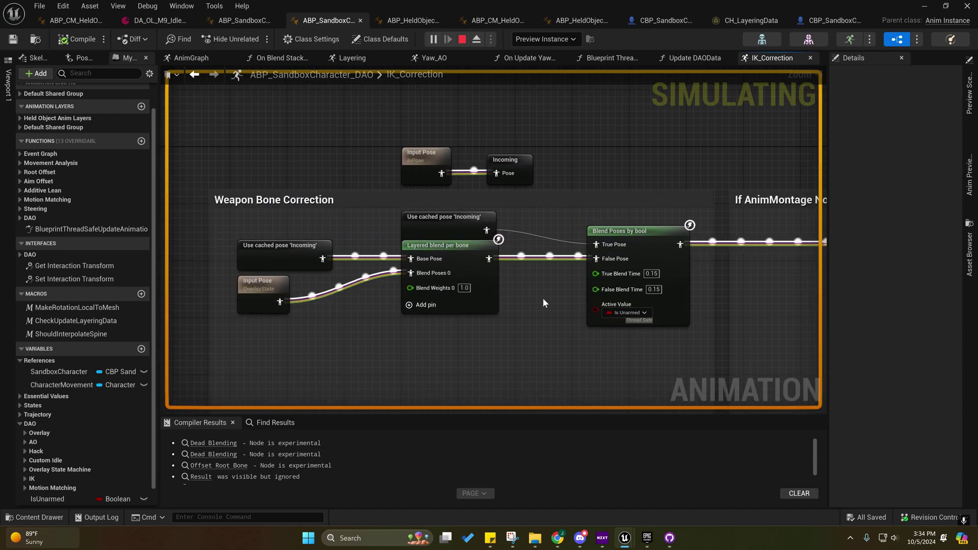
# Follow the pose chain into the If AnimMontage No IK section and inspect the Modify Curve node
pyautogui.moveTo(543, 300); pyautogui.dragTo(350, 287, button='right')
pyautogui.moveTo(604, 309); pyautogui.dragTo(379, 320, button='right')
pyautogui.moveTo(447, 320); pyautogui.dragTo(408, 282, button='right')
pyautogui.scroll(-1, 450, 310)
pyautogui.click(373, 240)
pyautogui.moveTo(539, 275); pyautogui.dragTo(199, 275, button='right')
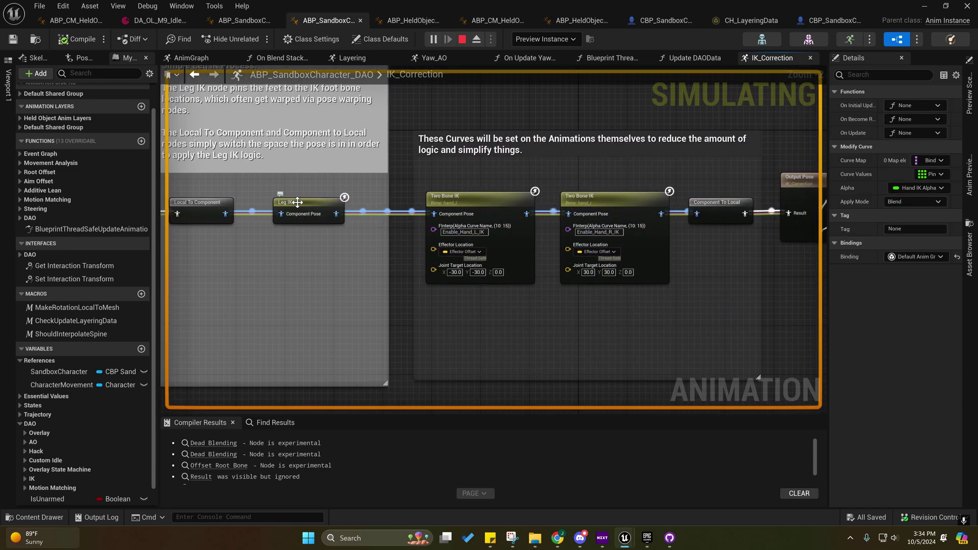
# Inspect the Leg IK node's alpha settings with the DisableIK curve name and compare them with the Two Bone IK nodes
pyautogui.click(292, 216)
pyautogui.scroll(-5, 909, 313)
pyautogui.scroll(-3, 910, 314)
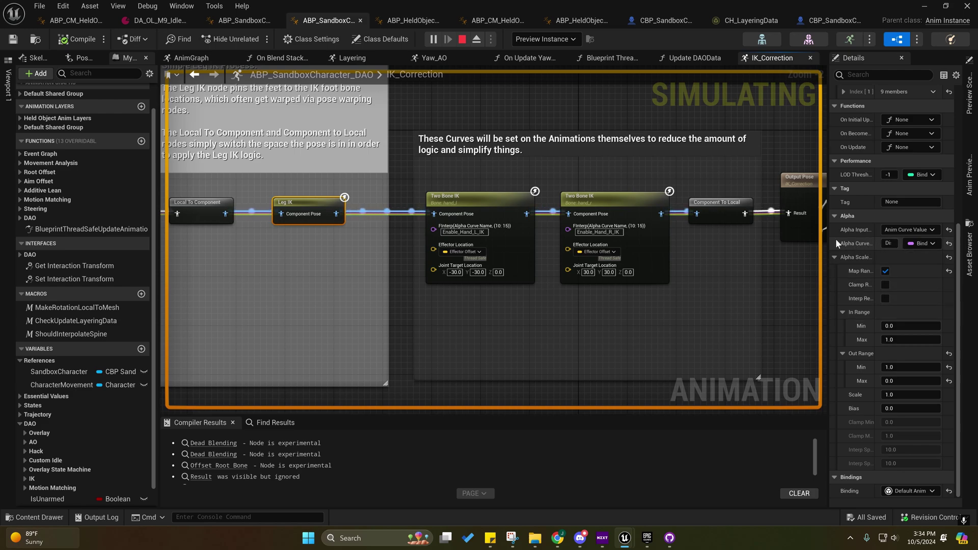
pyautogui.moveTo(829, 243); pyautogui.dragTo(700, 245)
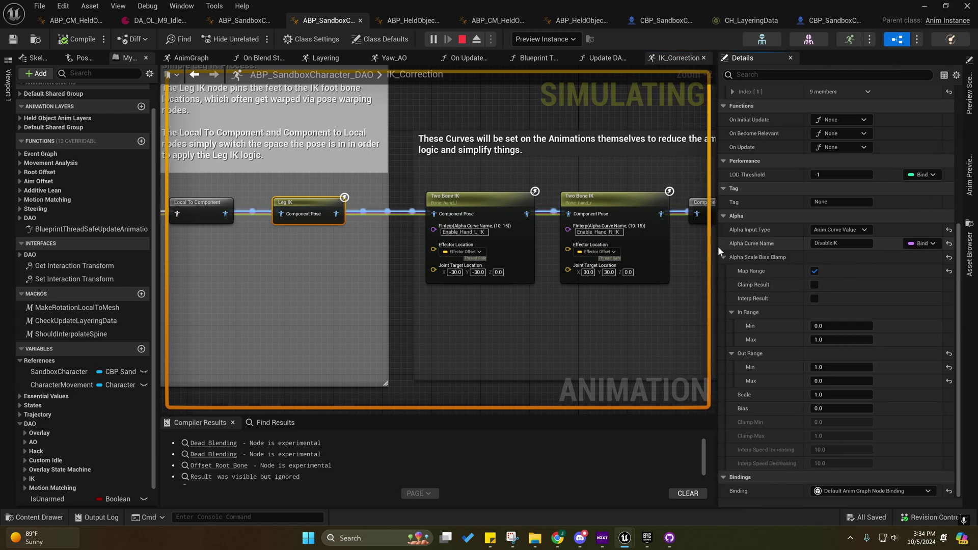
pyautogui.moveTo(717, 247); pyautogui.dragTo(799, 246)
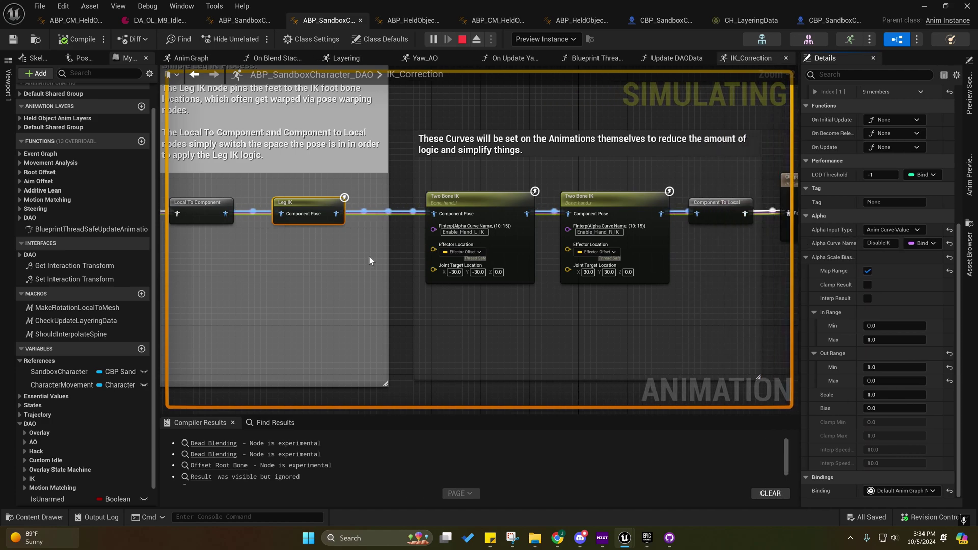
pyautogui.moveTo(291, 251); pyautogui.dragTo(399, 257, button='right')
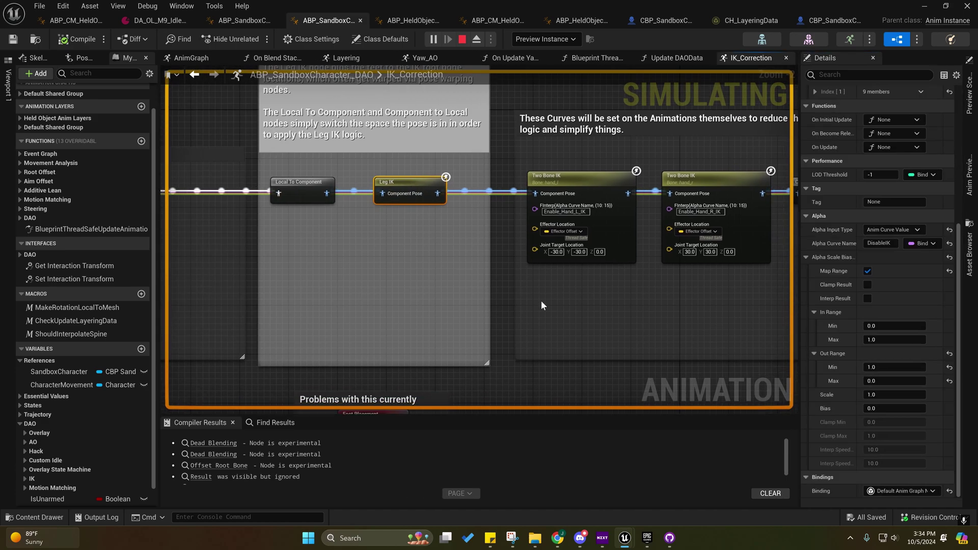
pyautogui.moveTo(542, 306); pyautogui.dragTo(284, 234, button='right')
# Switch to the ABP_SandboxCharacter_CopyMotion blueprint and trace its AnimGraph through the aim offset and correction sections
pyautogui.click(229, 21)
pyautogui.moveTo(353, 231); pyautogui.dragTo(788, 193, button='right')
pyautogui.moveTo(573, 232); pyautogui.dragTo(444, 235, button='right')
pyautogui.moveTo(669, 254); pyautogui.dragTo(291, 267, button='right')
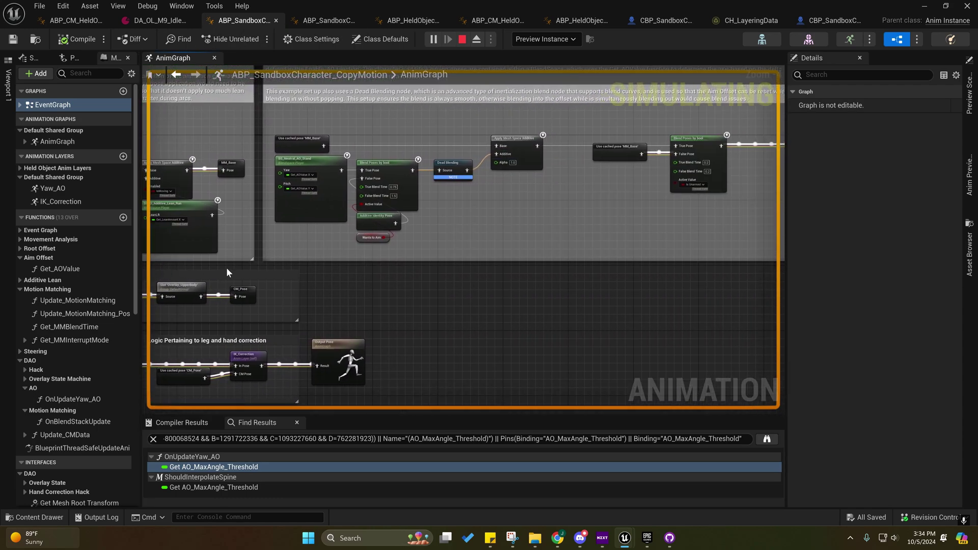
pyautogui.moveTo(746, 196); pyautogui.dragTo(179, 249, button='right')
pyautogui.moveTo(362, 224); pyautogui.dragTo(782, 202, button='right')
pyautogui.moveTo(224, 336); pyautogui.dragTo(468, 212, button='right')
pyautogui.moveTo(418, 280); pyautogui.dragTo(418, 281)
pyautogui.moveTo(330, 282); pyautogui.dragTo(467, 278, button='right')
# Open the Yaw_AO layer and examine its Spine AimOffset bone chain
pyautogui.doubleClick(372, 252)
pyautogui.moveTo(387, 280); pyautogui.dragTo(380, 160)
pyautogui.moveTo(542, 204); pyautogui.dragTo(415, 255, button='right')
pyautogui.moveTo(415, 256); pyautogui.dragTo(440, 204)
pyautogui.moveTo(398, 264); pyautogui.dragTo(554, 166, button='right')
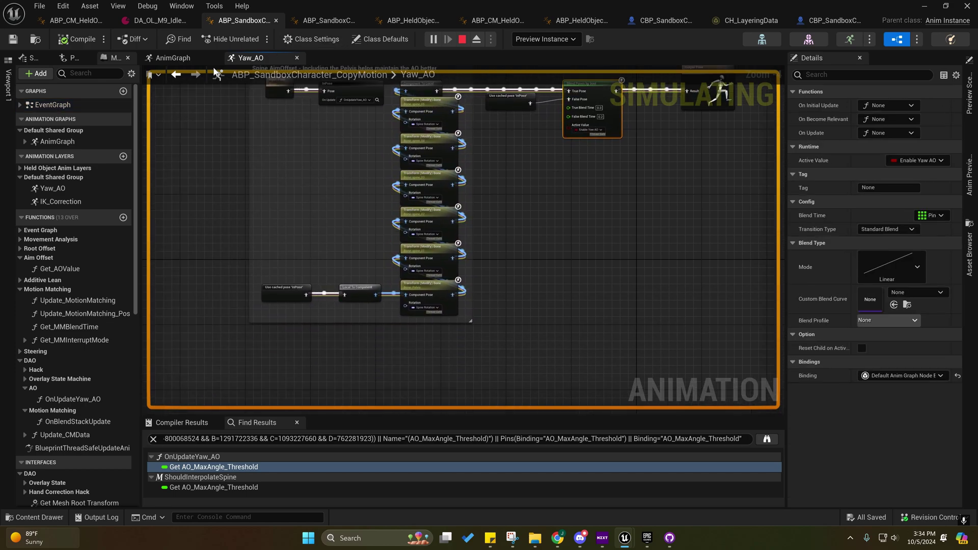
# Switch to the pistol held-object layer blueprint and review the layering and copy-motion sections of its CopyMotion graph
pyautogui.click(84, 22)
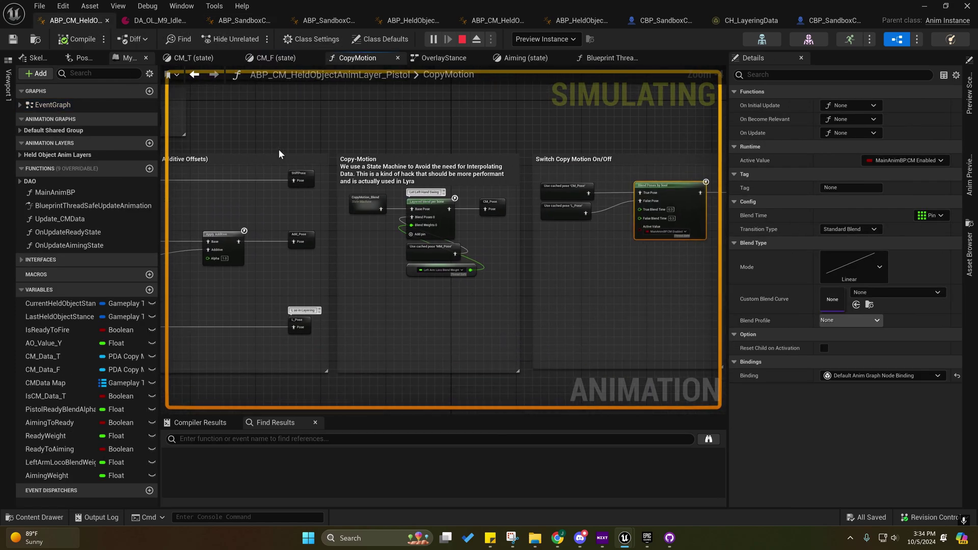
pyautogui.moveTo(286, 168); pyautogui.dragTo(481, 328, button='right')
pyautogui.moveTo(460, 231); pyautogui.dragTo(341, 57, button='right')
pyautogui.moveTo(332, 140); pyautogui.dragTo(501, 228, button='right')
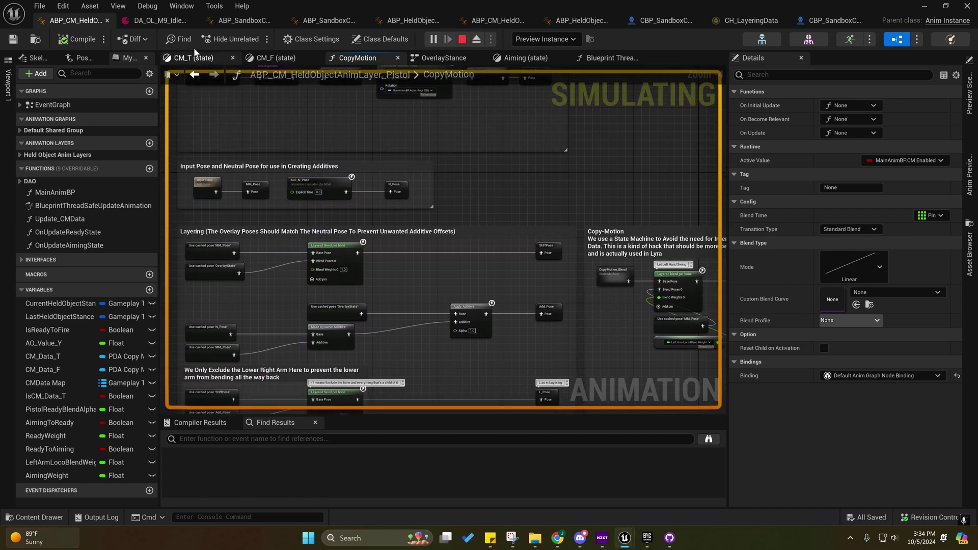
# Return to the ABP_SandboxCharacter_CopyMotion AnimGraph, open IK_Correction and review its finger bone correction section
pyautogui.click(243, 20)
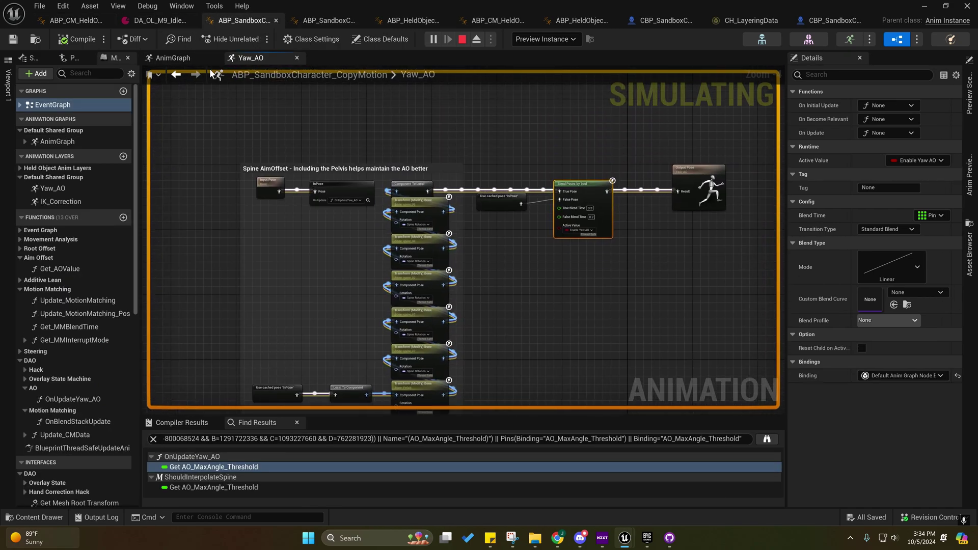
pyautogui.click(176, 74)
pyautogui.moveTo(642, 187); pyautogui.dragTo(456, 221, button='right')
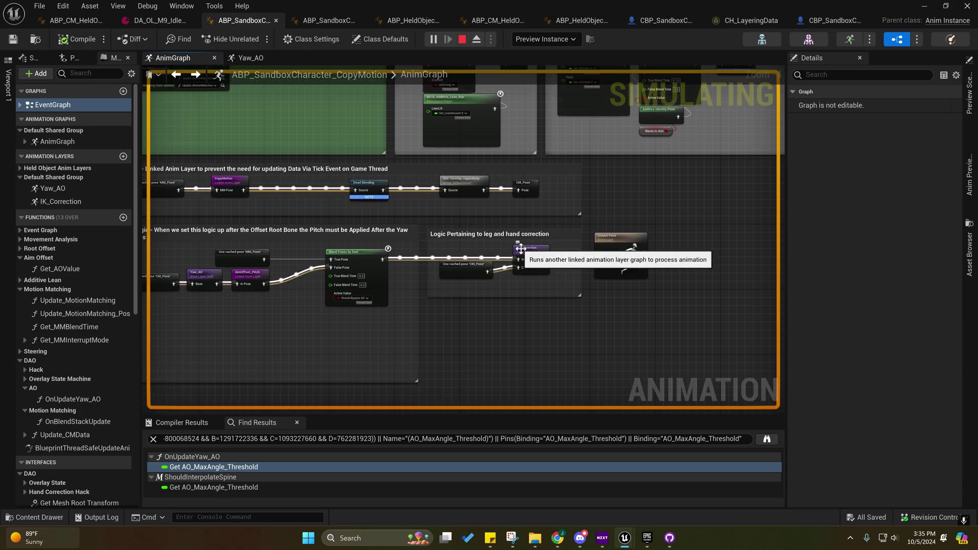
pyautogui.doubleClick(526, 253)
pyautogui.scroll(6, 521, 224)
pyautogui.moveTo(440, 252); pyautogui.dragTo(782, 255, button='right')
pyautogui.moveTo(369, 243); pyautogui.dragTo(697, 275, button='right')
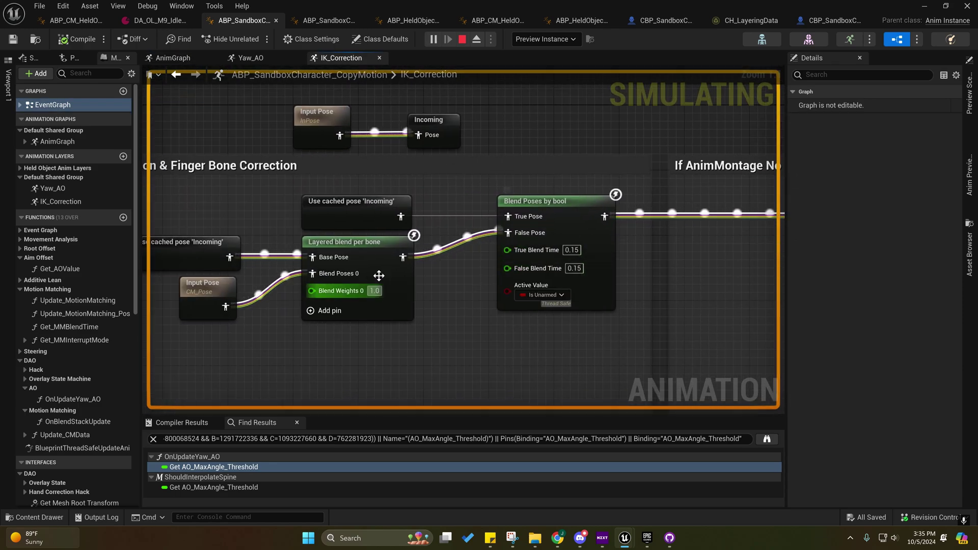
# Inspect the Joint Target Location binding on the hand_l Two Bone IK node
pyautogui.moveTo(781, 312); pyautogui.dragTo(153, 298, button='right')
pyautogui.moveTo(374, 334); pyautogui.dragTo(479, 312, button='right')
pyautogui.rightClick(585, 259)
pyautogui.click(469, 258)
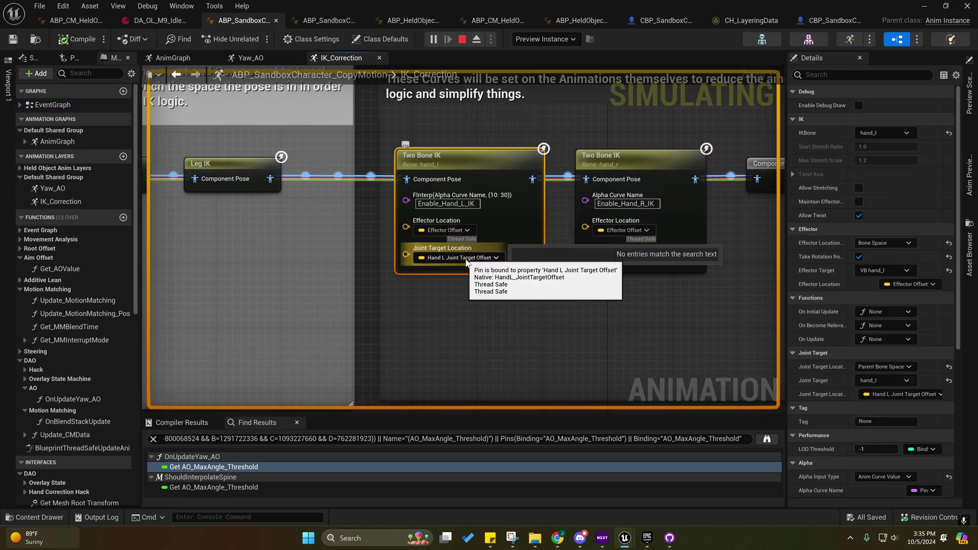
pyautogui.click(456, 311)
pyautogui.moveTo(456, 311); pyautogui.dragTo(548, 250, button='right')
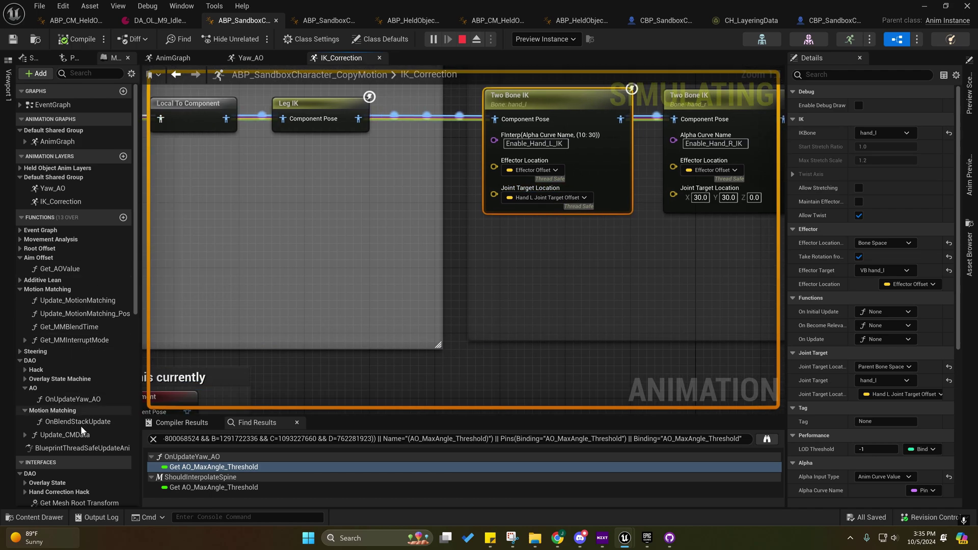
# Open the Performance Based Optimizations collapsed graph in Update CMData and find where Hand L Joint Target Offset is set
pyautogui.doubleClick(87, 449)
pyautogui.moveTo(655, 285); pyautogui.dragTo(354, 224, button='right')
pyautogui.doubleClick(353, 225)
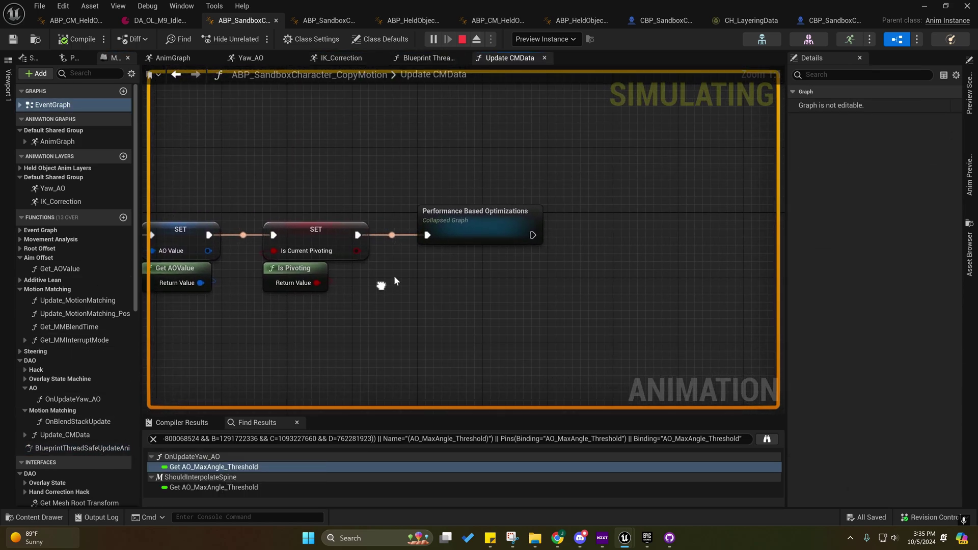
pyautogui.click(463, 203)
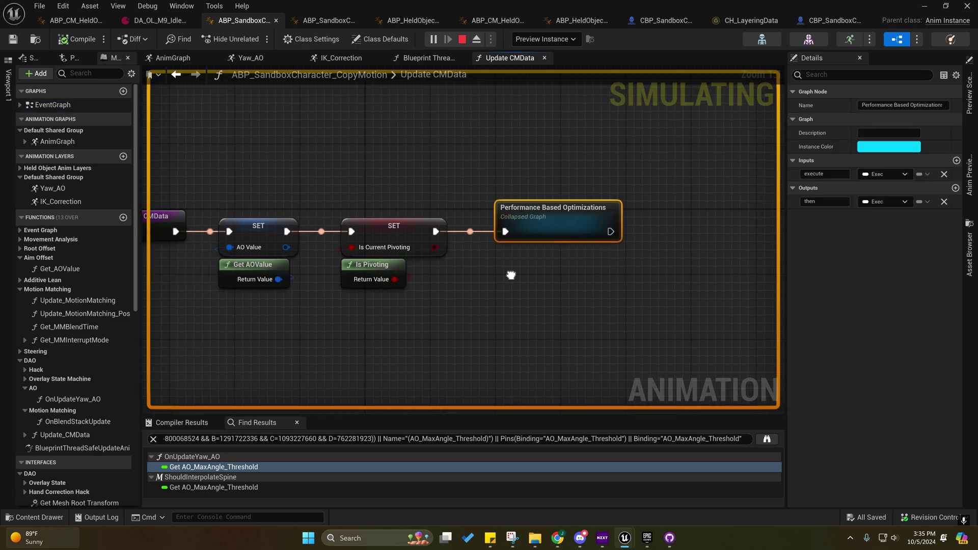
pyautogui.moveTo(520, 273); pyautogui.dragTo(335, 267, button='right')
pyautogui.doubleClick(386, 208)
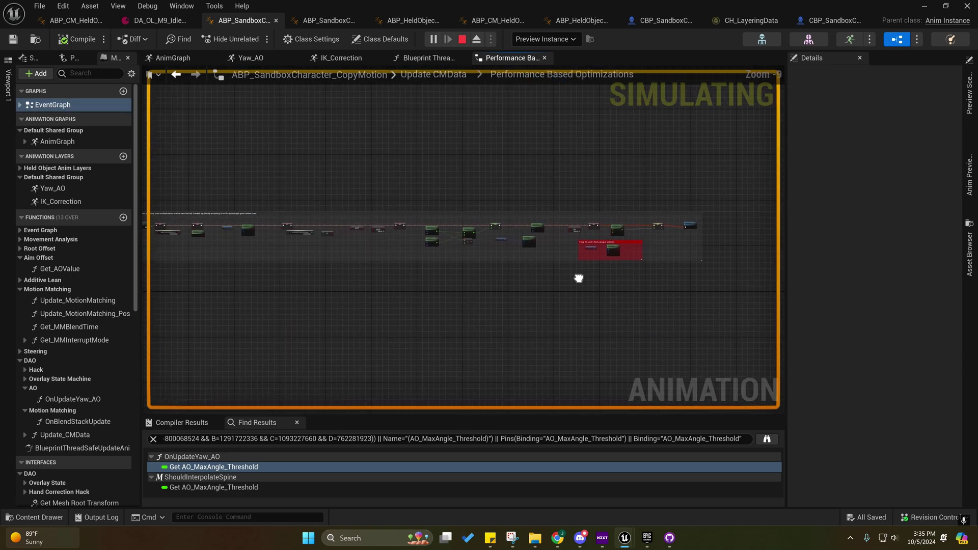
pyautogui.scroll(8, 548, 277)
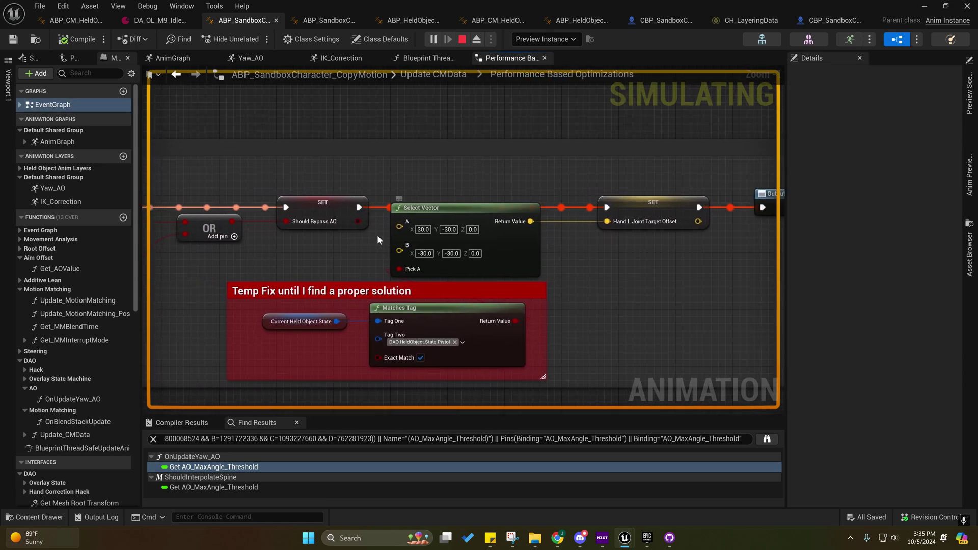
# Highlight the Select Vector node and Temp Fix comment block for review, then return to the ABP_SandboxCharacter_DAO blueprint
pyautogui.moveTo(276, 243); pyautogui.dragTo(518, 358)
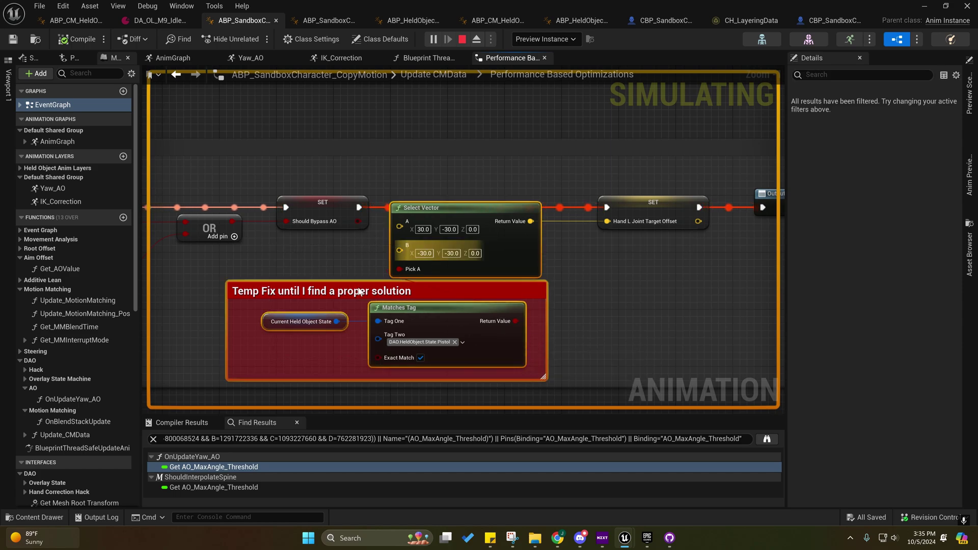
pyautogui.moveTo(333, 327)
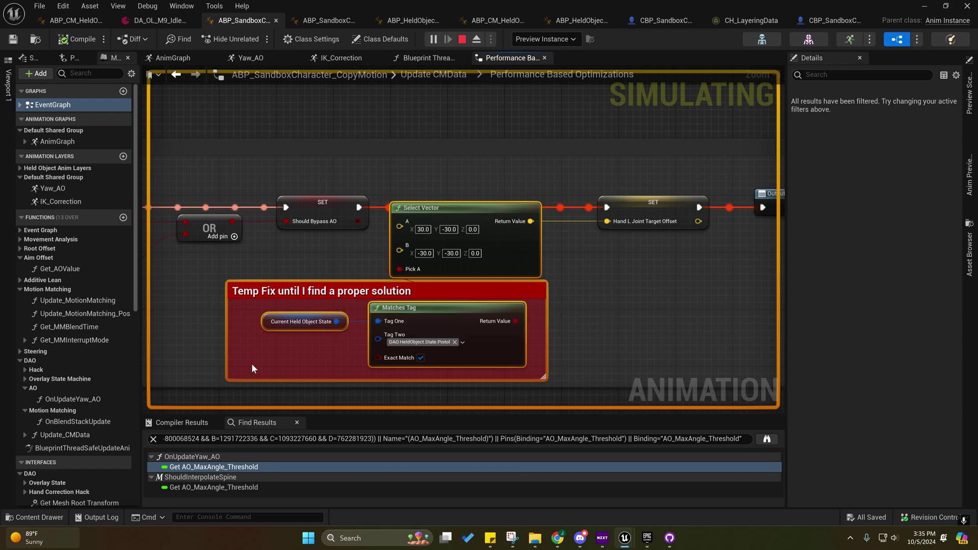
pyautogui.moveTo(375, 323)
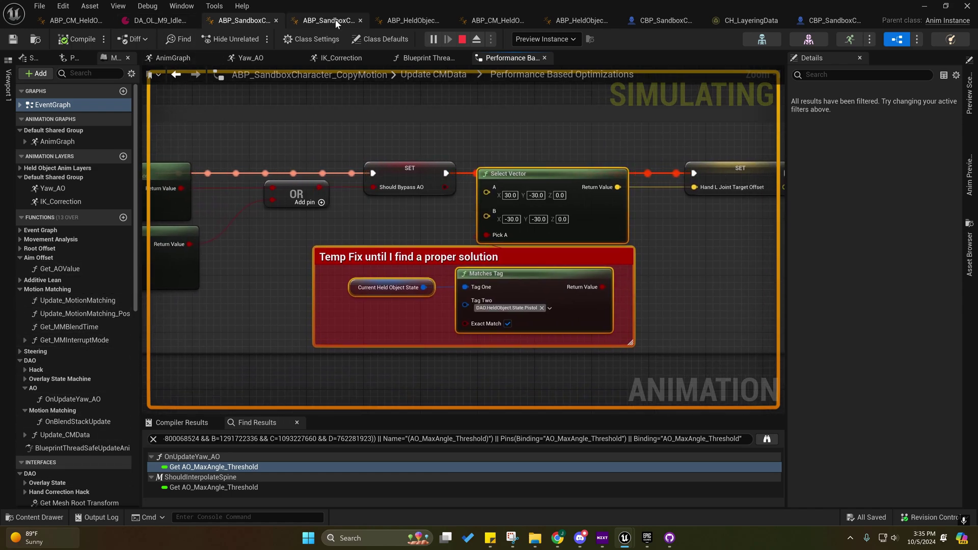
pyautogui.click(329, 22)
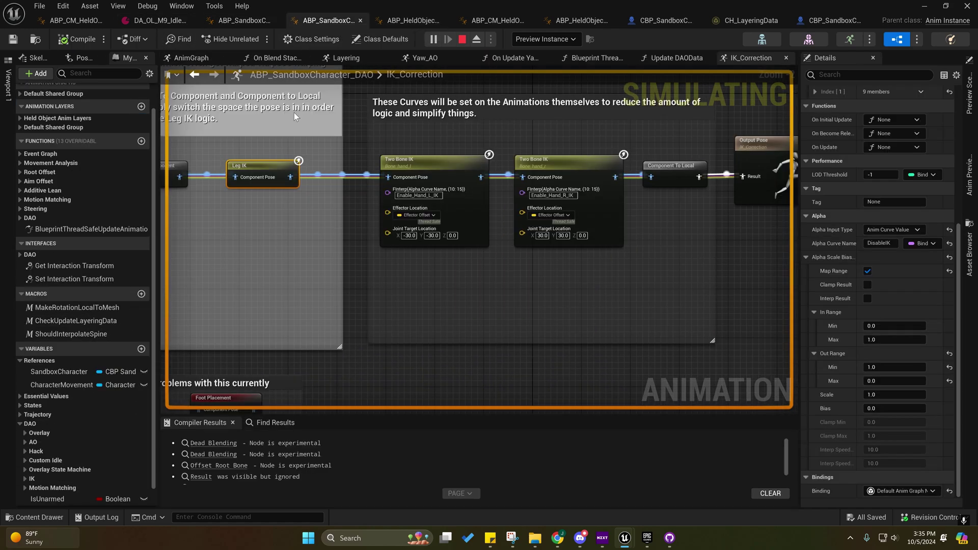
# In ABP_SandboxCharacter_DAO, open the BlueprintThreadSafeUpdateAnimation function and enter its Update States function
pyautogui.click(251, 21)
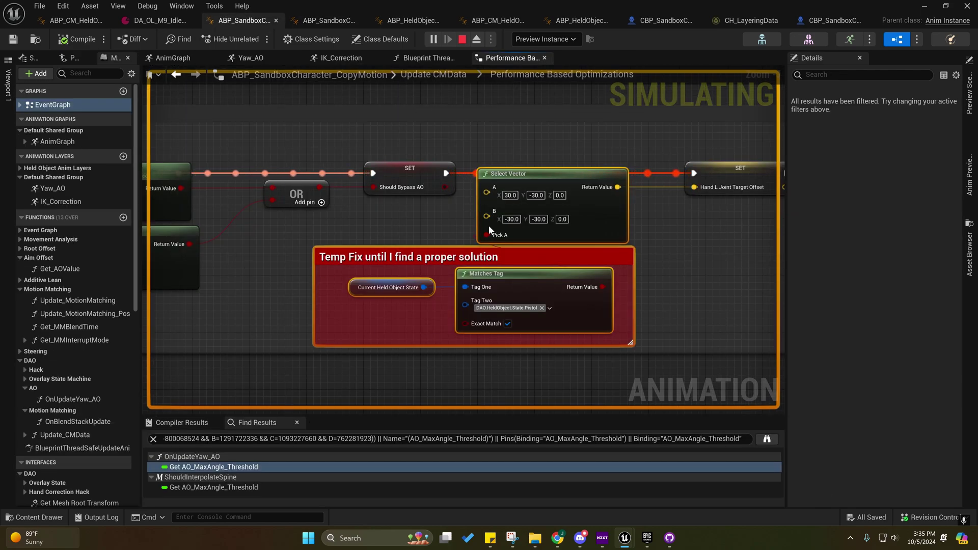
pyautogui.click(311, 20)
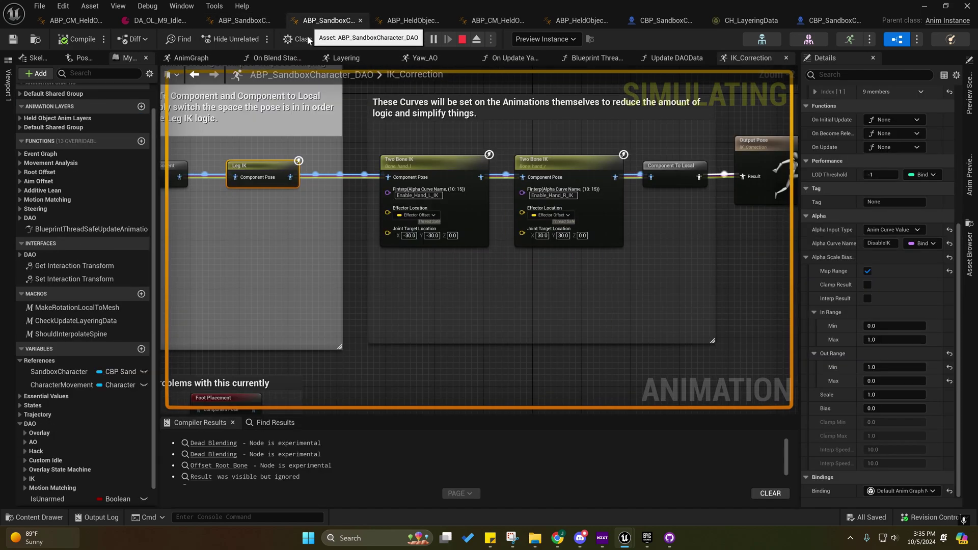
pyautogui.scroll(2, 92, 225)
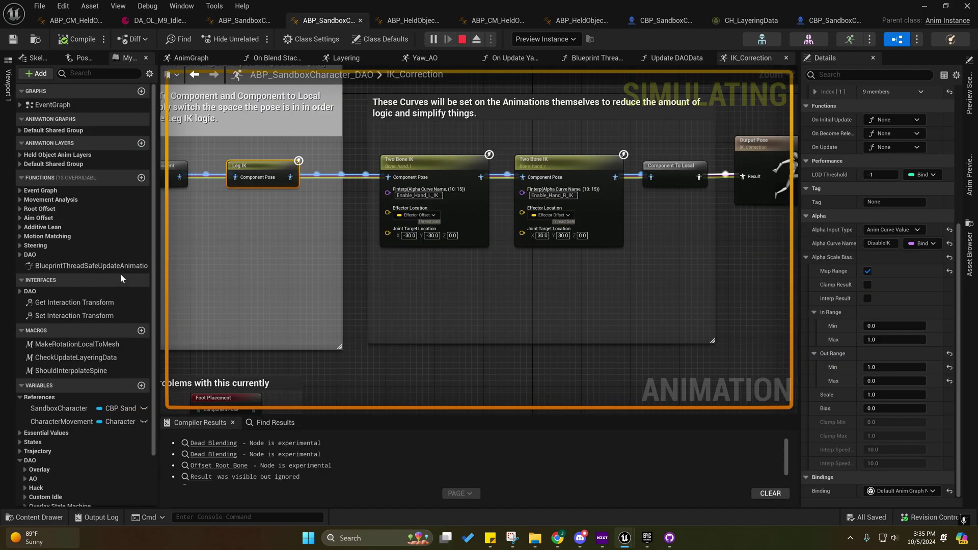
pyautogui.doubleClick(62, 266)
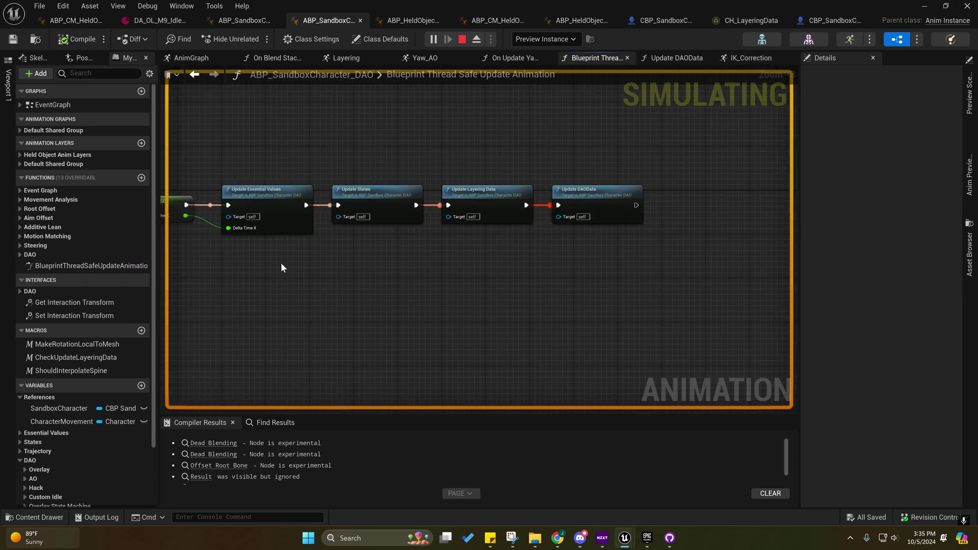
pyautogui.click(357, 203)
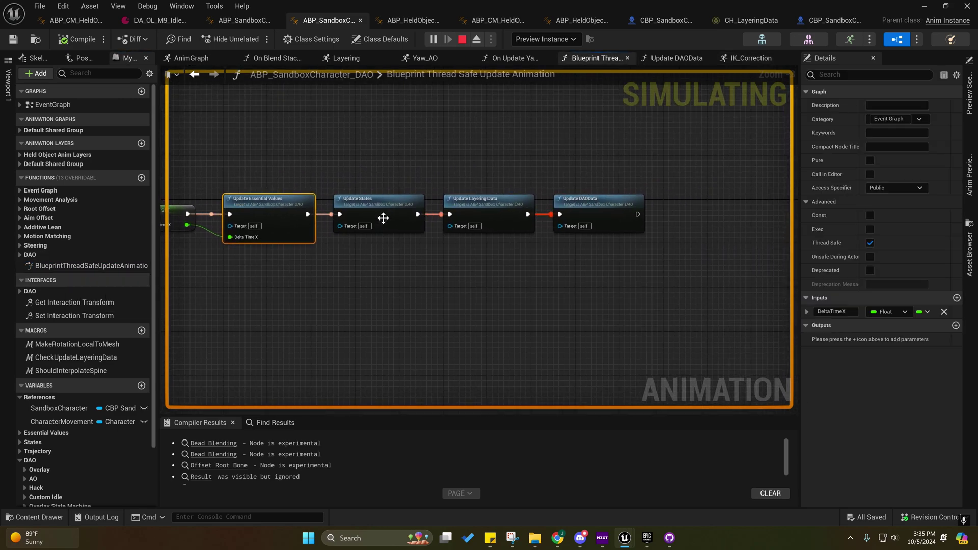
pyautogui.doubleClick(383, 216)
# Find the HeldObject State section of Update States and open its UpdateGameplayTagContainer collapsed graph
pyautogui.moveTo(383, 213); pyautogui.dragTo(298, 180, button='right')
pyautogui.scroll(5, 365, 213)
pyautogui.click(403, 263)
pyautogui.scroll(4, 403, 262)
pyautogui.moveTo(391, 257); pyautogui.dragTo(460, 328, button='right')
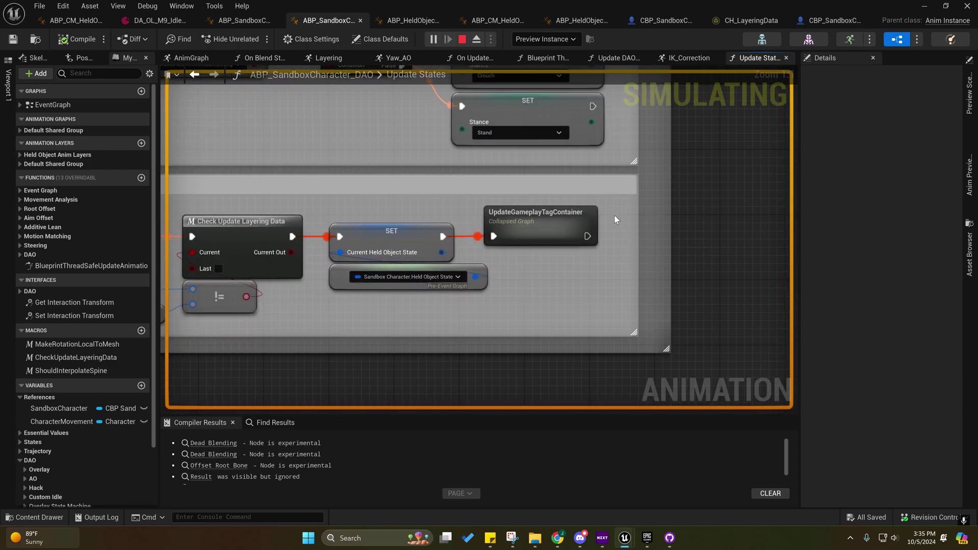
pyautogui.click(524, 225)
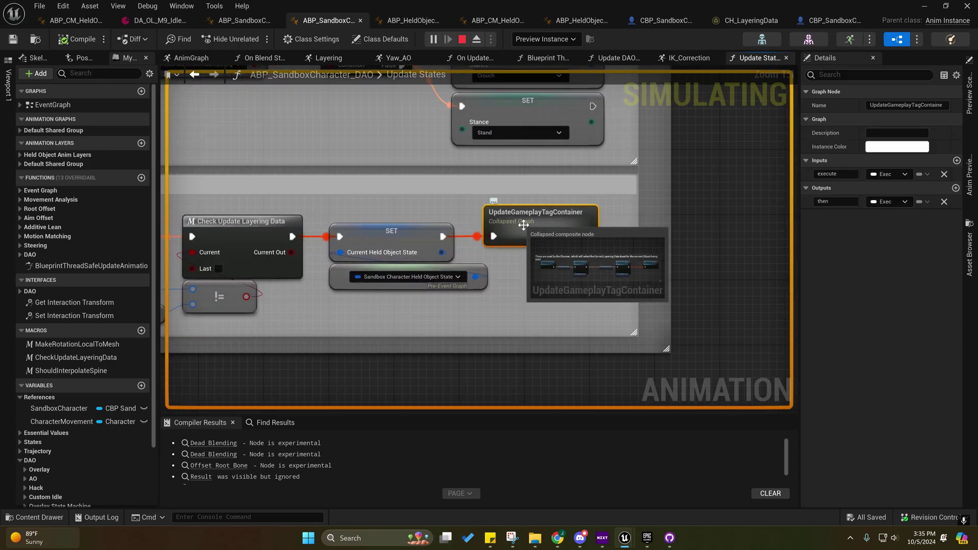
pyautogui.doubleClick(524, 228)
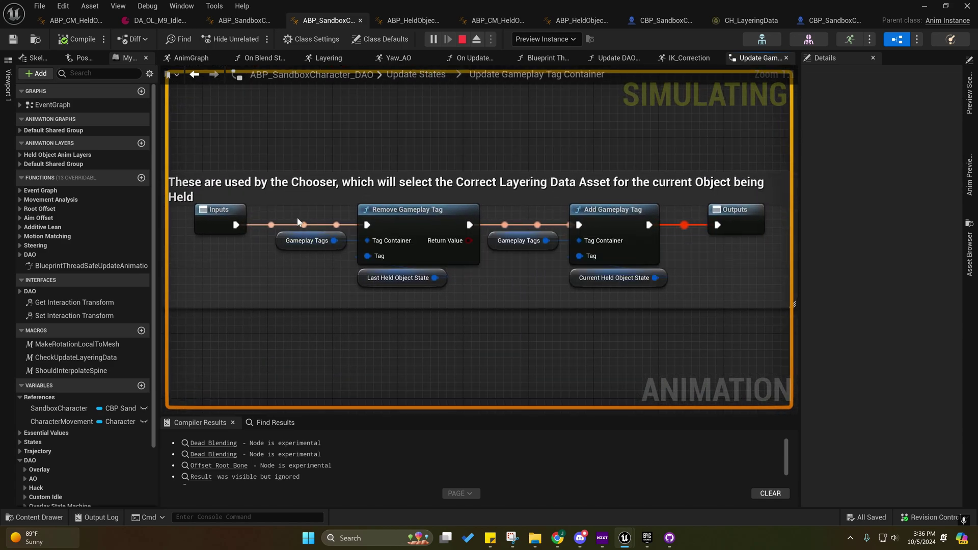
# Examine how the graph removes the last held object state tag and adds the current one, highlighting the Gameplay Tag nodes
pyautogui.rightClick(427, 293)
pyautogui.moveTo(530, 266); pyautogui.dragTo(387, 280, button='right')
pyautogui.moveTo(338, 300); pyautogui.dragTo(444, 308, button='right')
pyautogui.moveTo(254, 242); pyautogui.dragTo(370, 301)
pyautogui.moveTo(350, 306)
pyautogui.moveTo(511, 282); pyautogui.dragTo(370, 286, button='right')
pyautogui.moveTo(346, 317); pyautogui.dragTo(446, 254)
pyautogui.moveTo(373, 288); pyautogui.dragTo(671, 89, button='right')
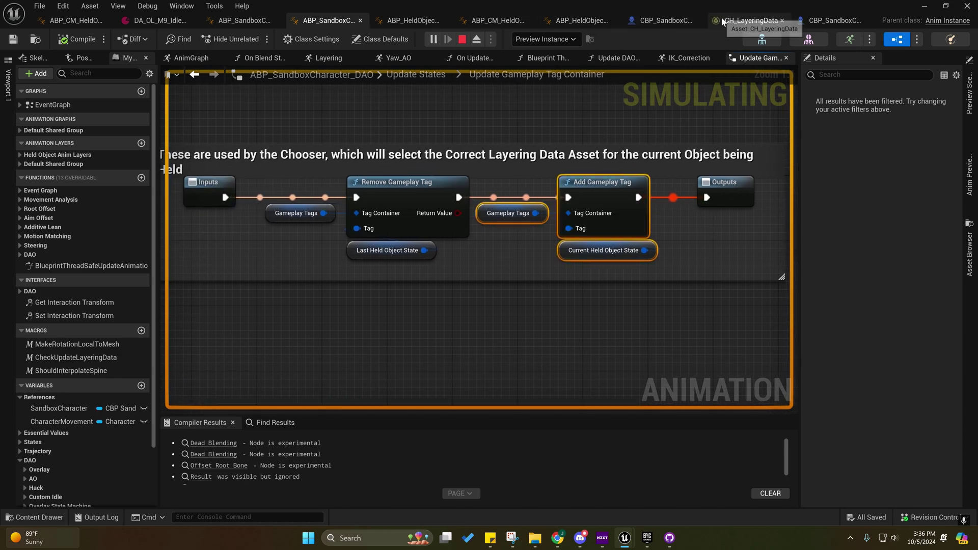
# Check the CH_LayeringData chooser table against the gameplay tag graph, then return to the ABP_SandboxCharacter_DAO AnimGraph
pyautogui.click(751, 20)
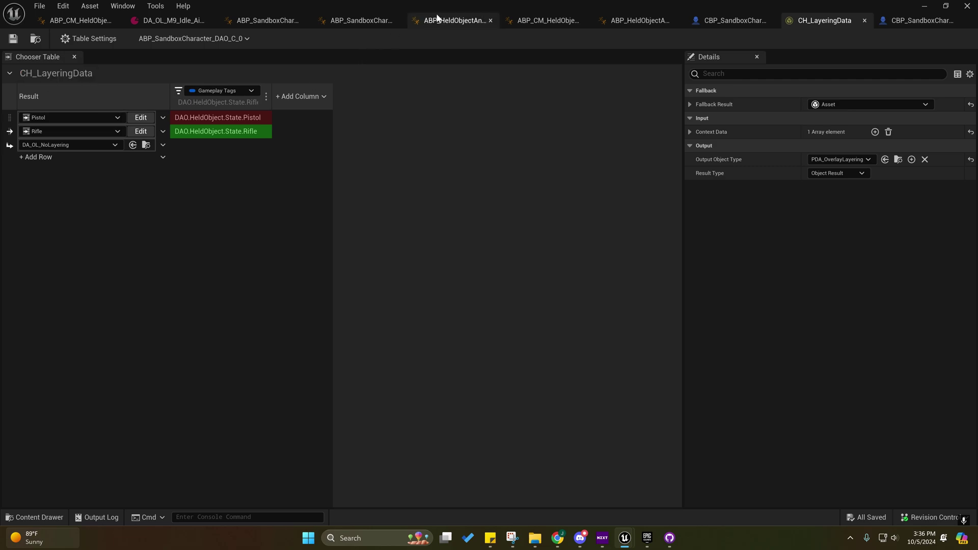
pyautogui.click(339, 21)
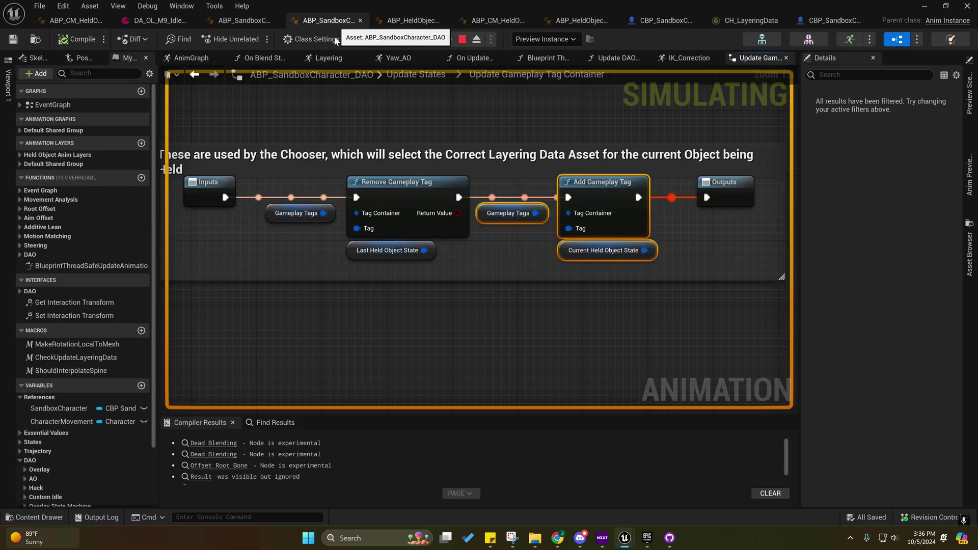
pyautogui.moveTo(468, 258); pyautogui.dragTo(423, 258, button='right')
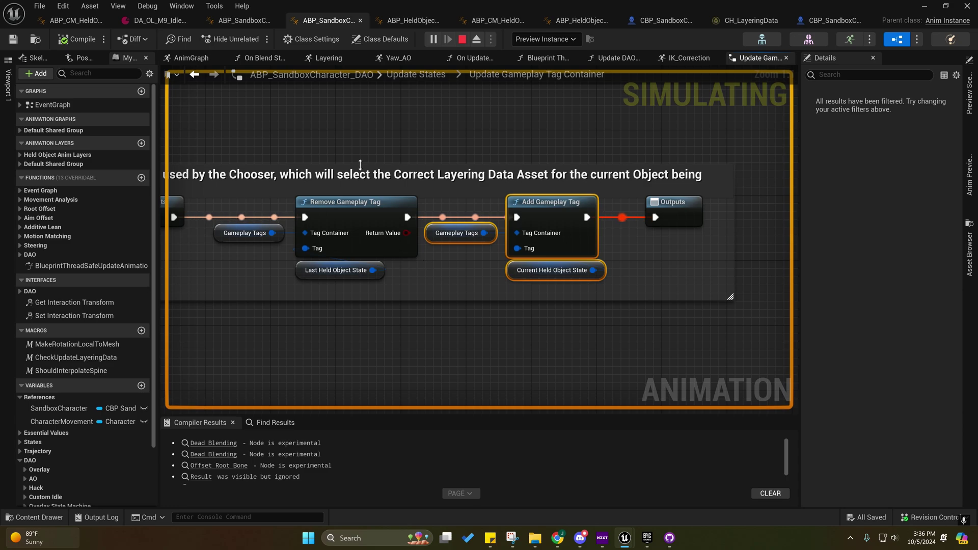
pyautogui.click(197, 77)
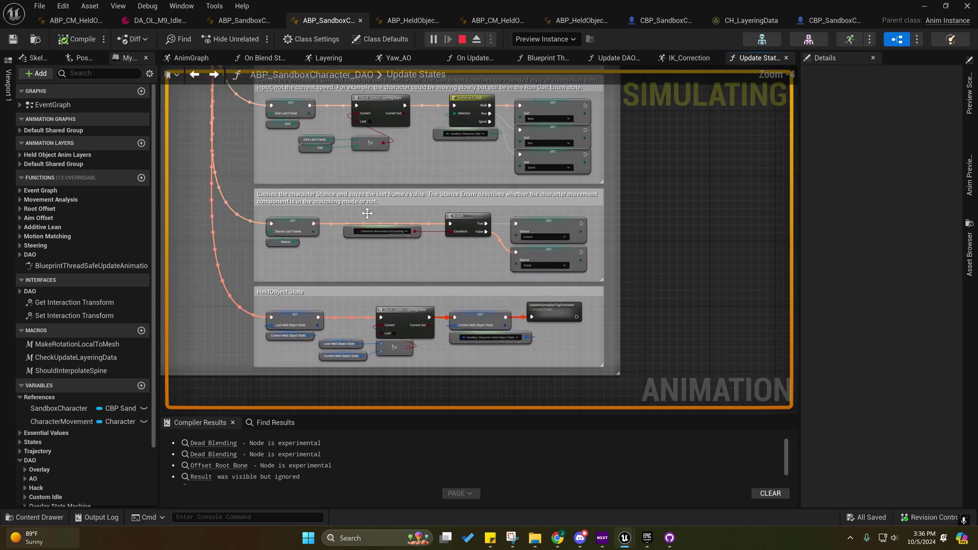
pyautogui.click(192, 60)
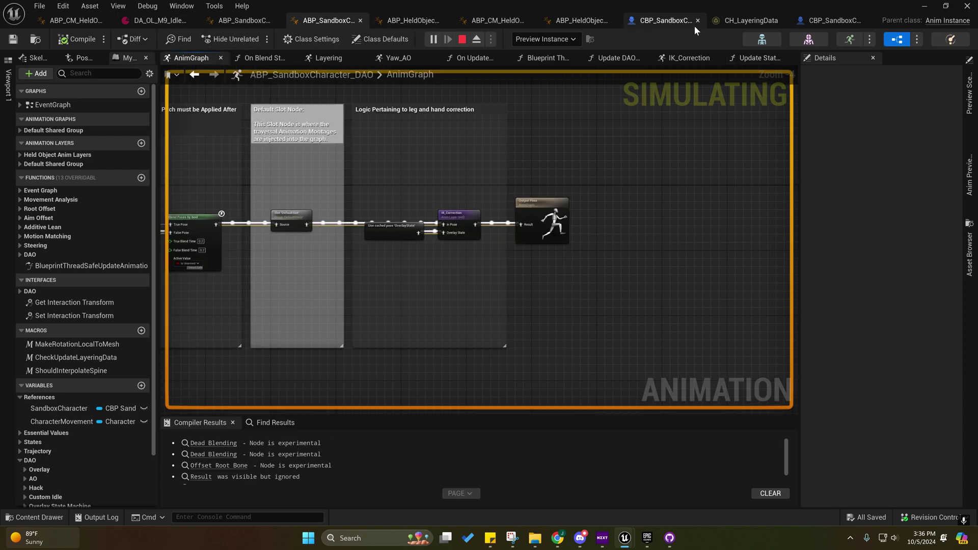
# Inspect the Gameplay Tags column properties in CH_LayeringData, including the default row value and the row values
pyautogui.click(741, 20)
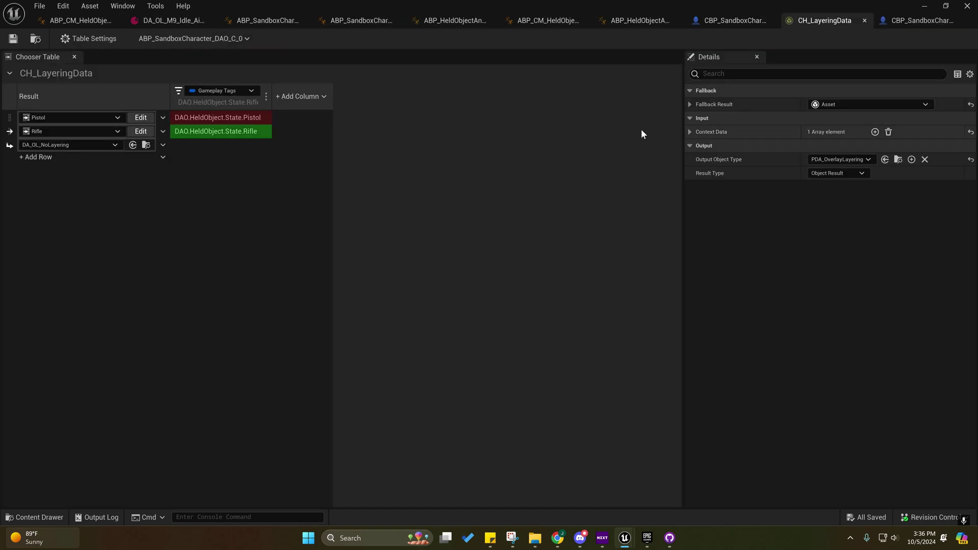
pyautogui.click(264, 94)
pyautogui.click(286, 120)
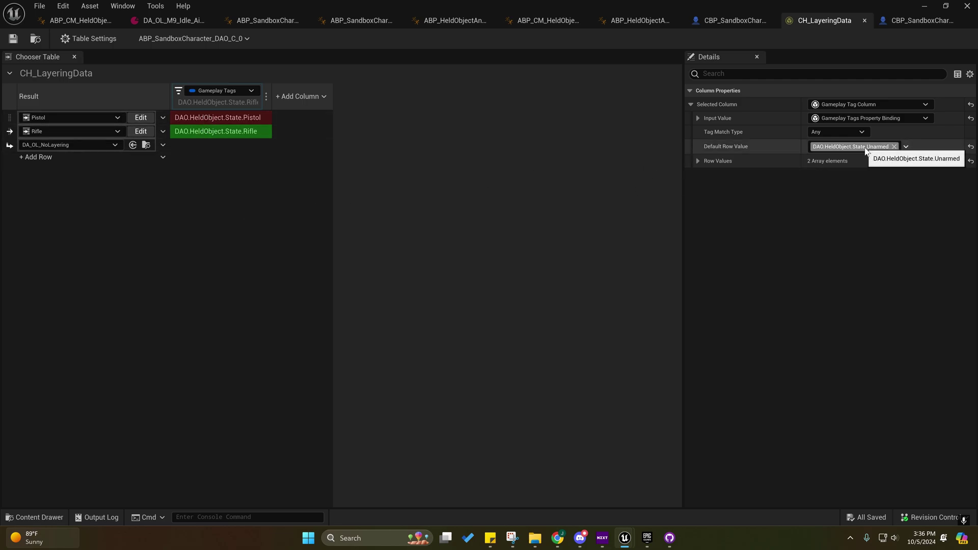
pyautogui.click(698, 161)
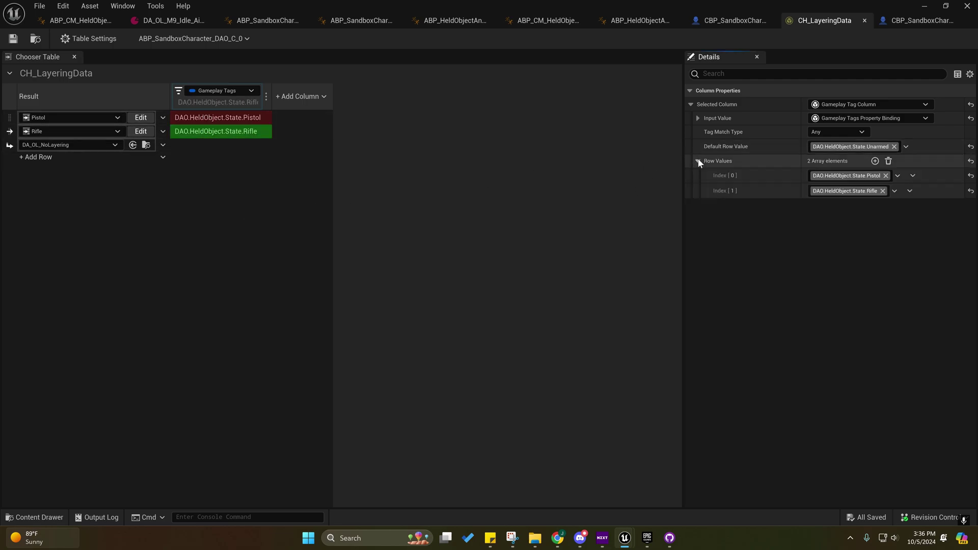
pyautogui.click(698, 161)
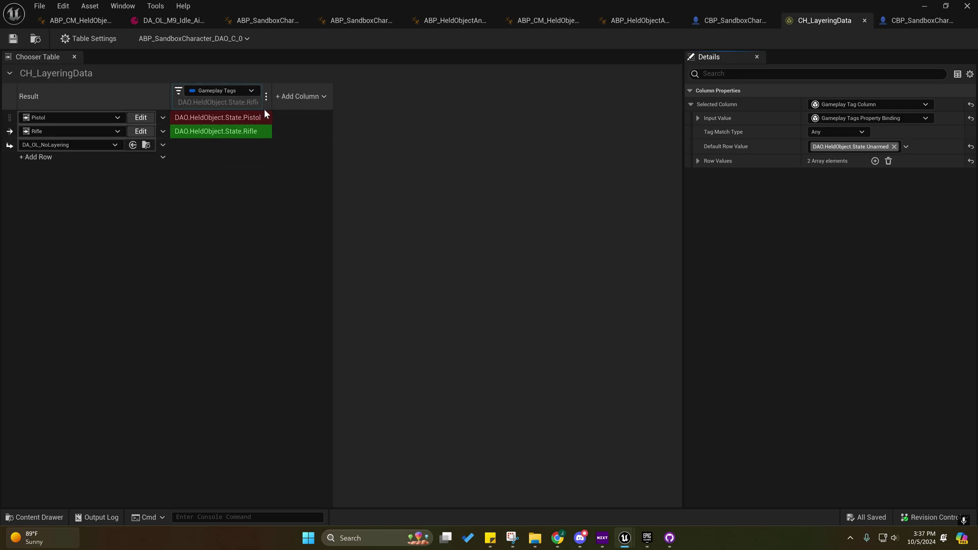
# Reopen the UpdateGameplayTagContainer graph in ABP_SandboxCharacter_DAO and inspect the Gameplay Tags variable feeding Remove Gameplay Tag
pyautogui.click(380, 21)
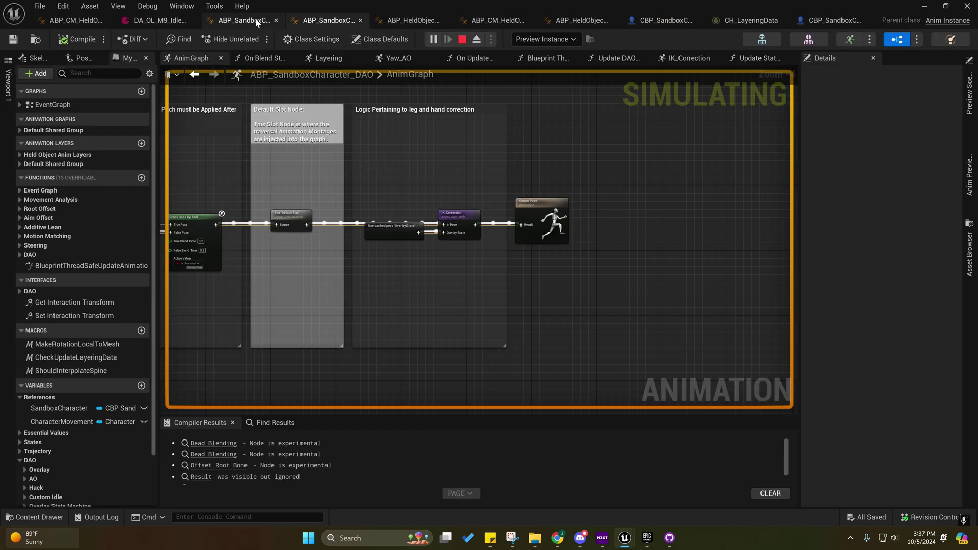
pyautogui.moveTo(387, 189); pyautogui.dragTo(448, 191, button='right')
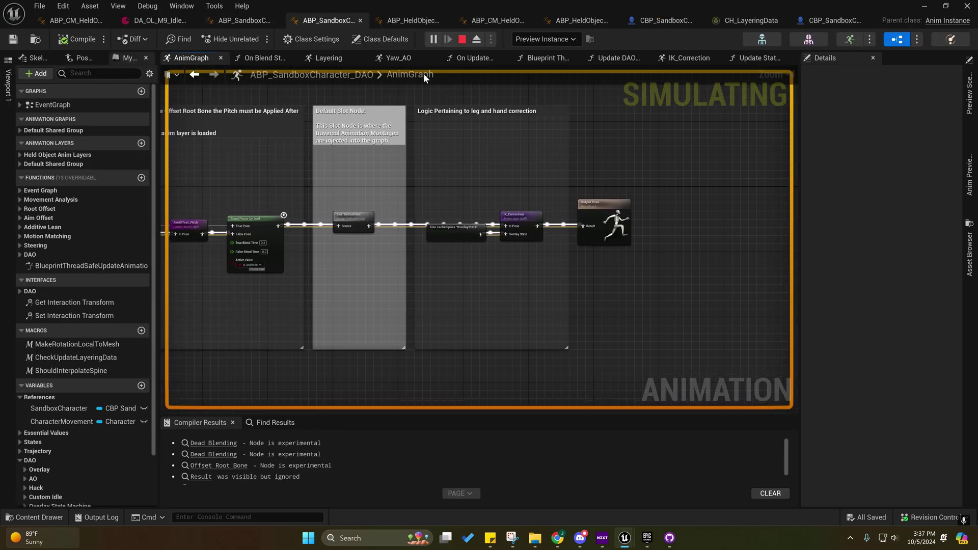
pyautogui.click(741, 58)
pyautogui.scroll(3, 549, 182)
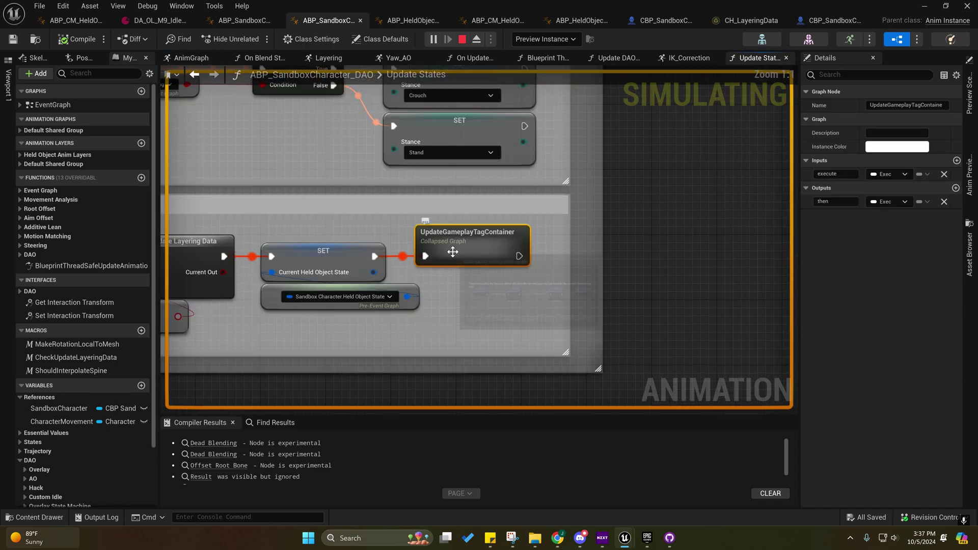
pyautogui.doubleClick(446, 257)
pyautogui.click(268, 210)
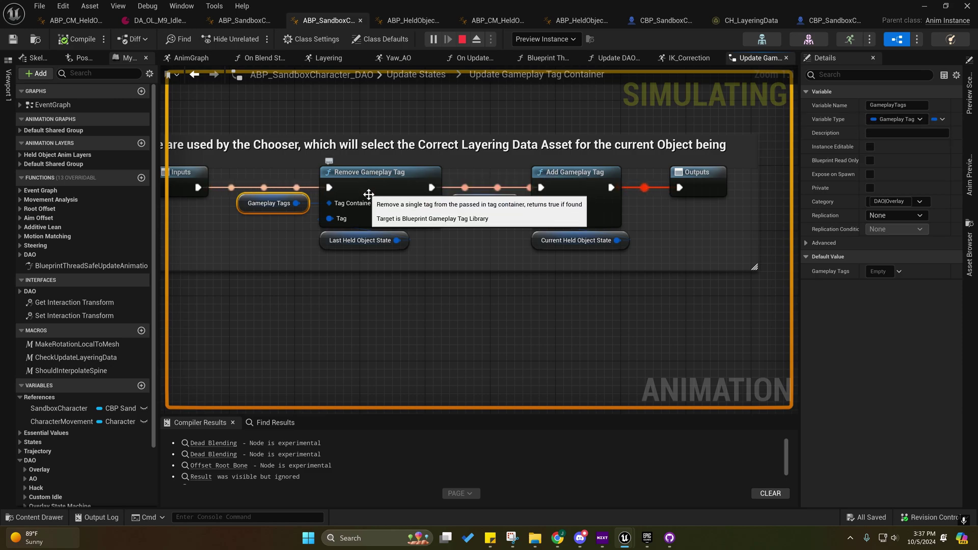
pyautogui.moveTo(390, 188); pyautogui.dragTo(323, 172, button='right')
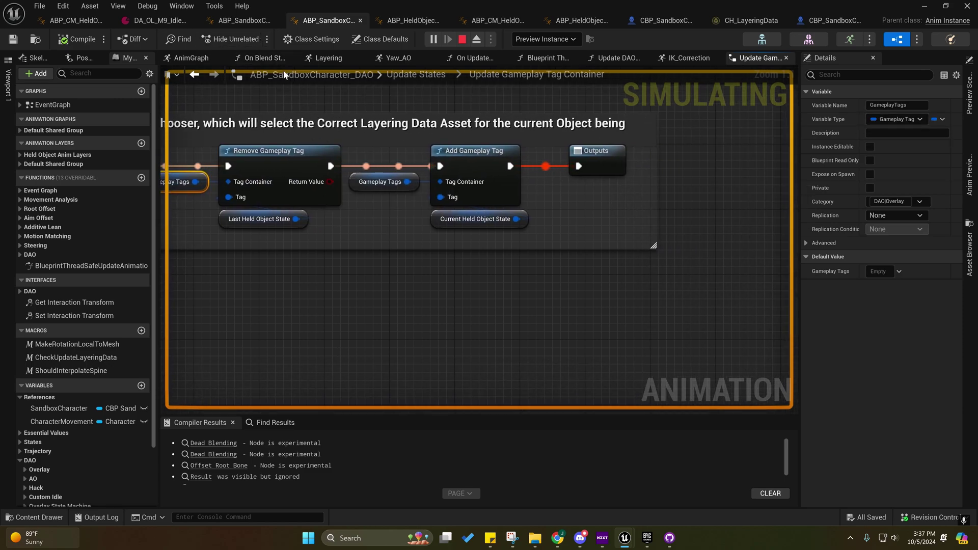
# Review the AimOffset, Default Slot and leg and hand correction sections of the ABP_SandboxCharacter_DAO AnimGraph
pyautogui.click(200, 59)
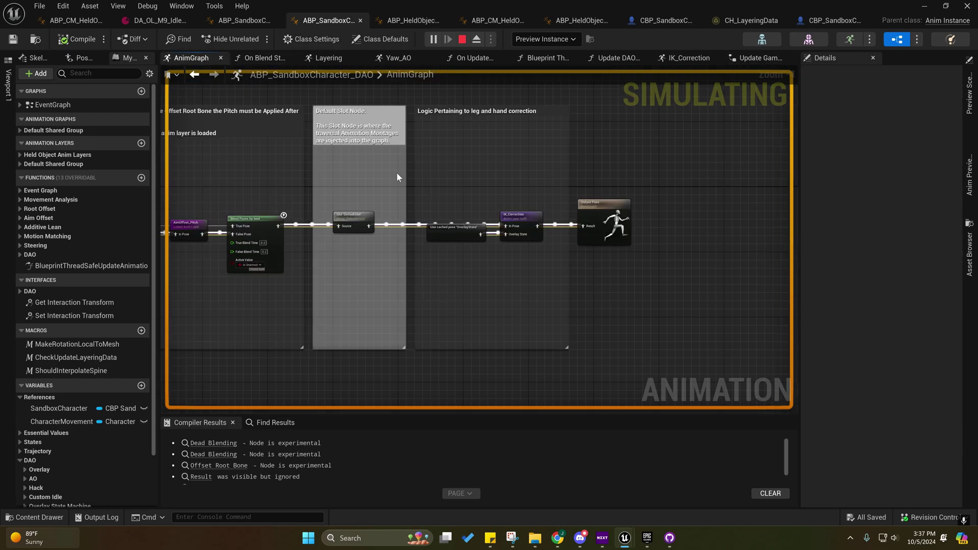
pyautogui.moveTo(400, 175); pyautogui.dragTo(507, 261, button='right')
pyautogui.scroll(-2, 433, 196)
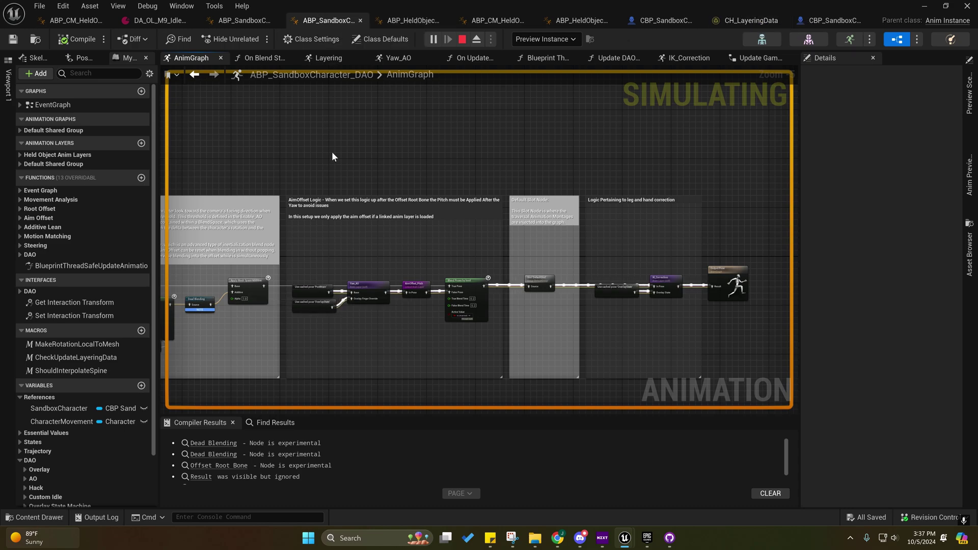
pyautogui.moveTo(333, 154); pyautogui.dragTo(300, 105, button='right')
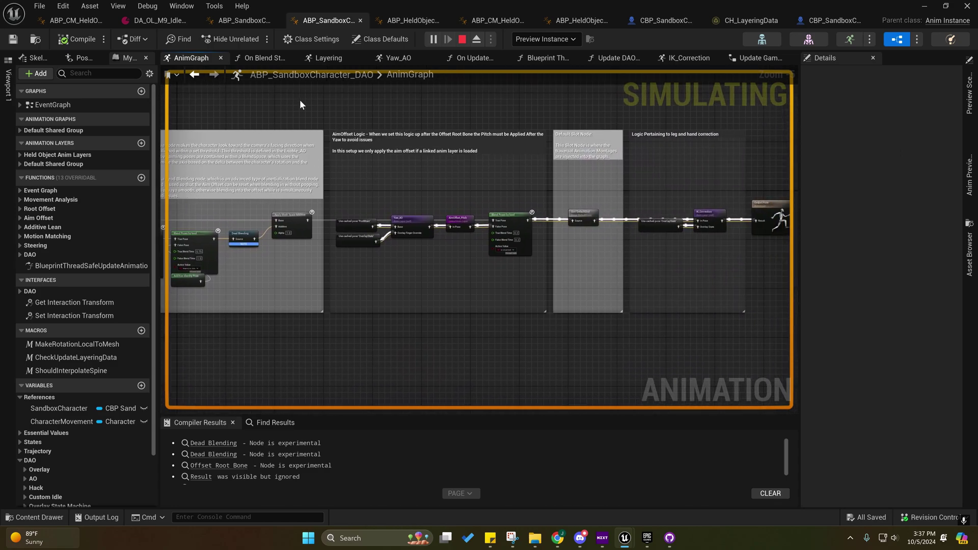
# Open the ABP_SandboxCharacter_CopyMotion AnimGraph and review its copy motion, AimOffset and IK correction sections
pyautogui.click(239, 21)
pyautogui.moveTo(456, 178); pyautogui.dragTo(508, 225, button='right')
pyautogui.scroll(-2, 404, 216)
pyautogui.click(173, 58)
pyautogui.moveTo(446, 232); pyautogui.dragTo(544, 244, button='right')
pyautogui.moveTo(622, 240); pyautogui.dragTo(533, 286, button='right')
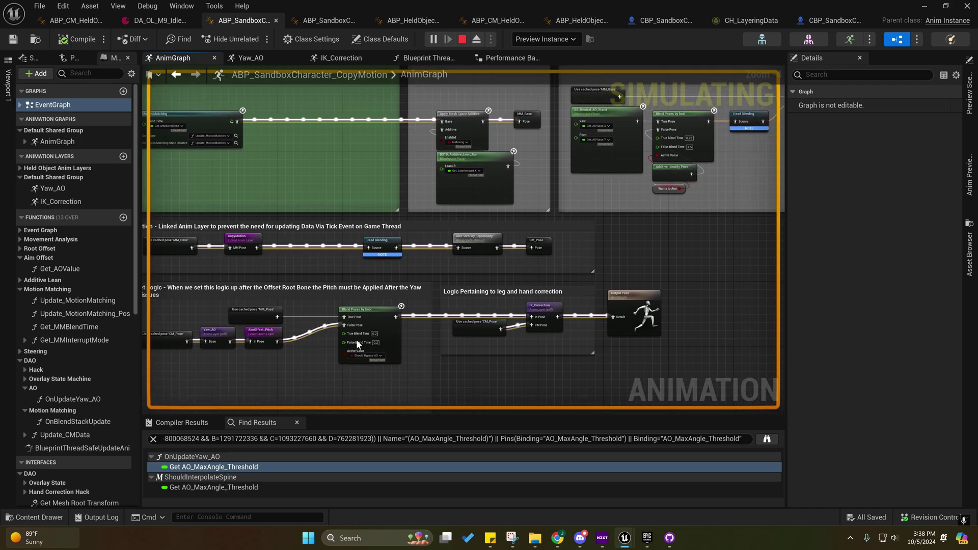
# Locate the Offset Root Bone node in the CopyMotion AnimGraph and select it to inspect its settings
pyautogui.moveTo(585, 241); pyautogui.dragTo(229, 264, button='right')
pyautogui.moveTo(529, 253); pyautogui.dragTo(240, 278, button='right')
pyautogui.moveTo(584, 262); pyautogui.dragTo(278, 300, button='right')
pyautogui.moveTo(450, 292); pyautogui.dragTo(555, 343, button='right')
pyautogui.moveTo(496, 317); pyautogui.dragTo(497, 318)
pyautogui.moveTo(457, 314); pyautogui.dragTo(547, 314, button='right')
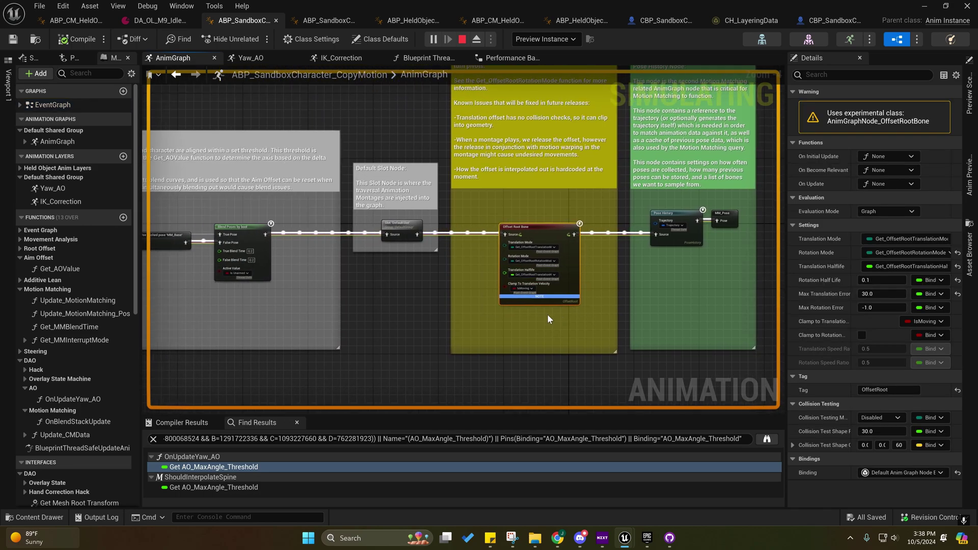
# Compare the Simple Aim Offset section with the Default Slot and Offset Root Bone nodes that follow it
pyautogui.moveTo(548, 314); pyautogui.dragTo(625, 301, button='right')
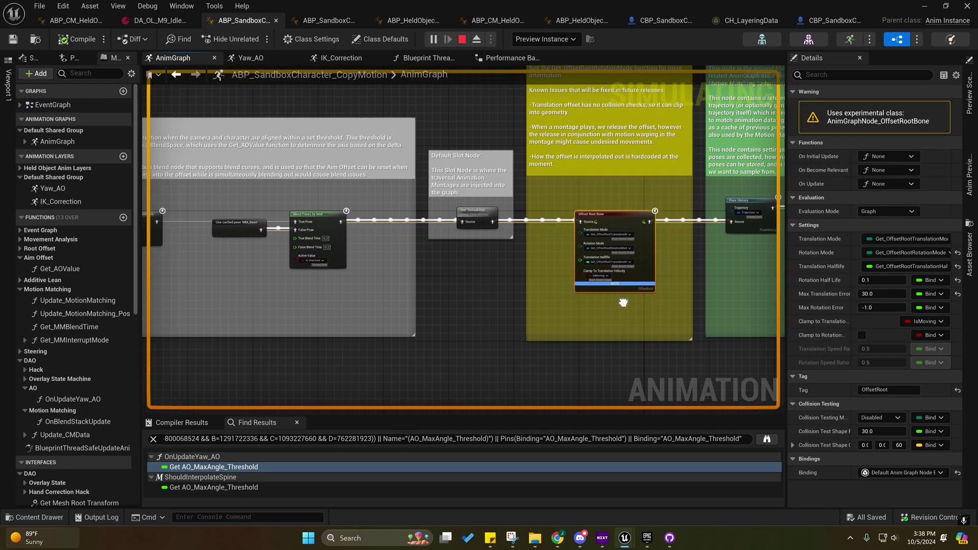
pyautogui.moveTo(394, 283); pyautogui.dragTo(707, 284, button='right')
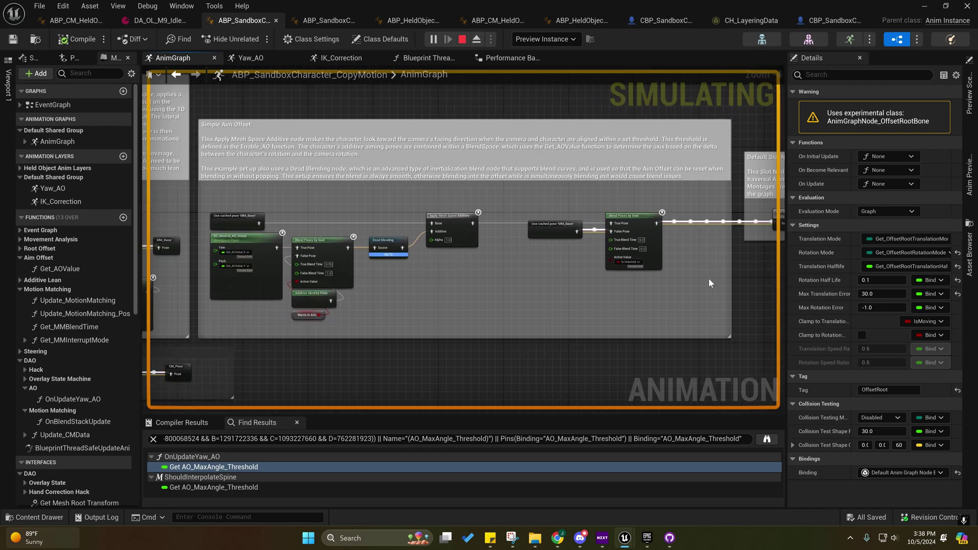
pyautogui.moveTo(588, 332); pyautogui.dragTo(362, 298, button='right')
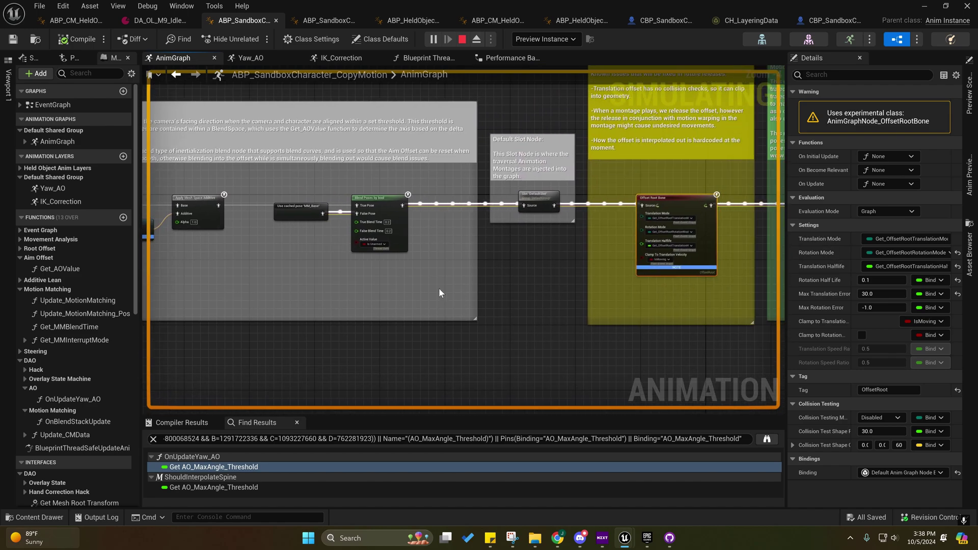
pyautogui.moveTo(445, 286); pyautogui.dragTo(705, 314, button='right')
pyautogui.moveTo(497, 335); pyautogui.dragTo(91, 317, button='right')
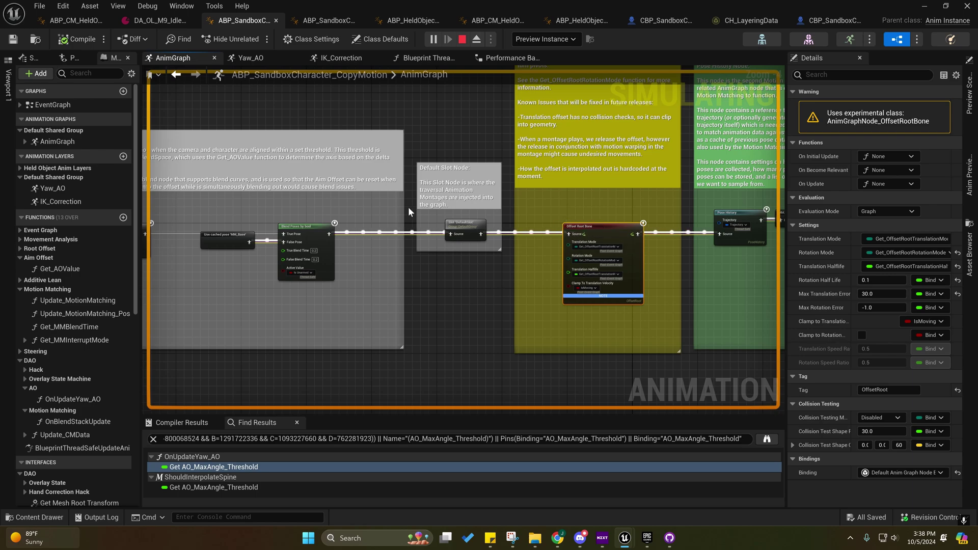
# Highlight the Offset Root Bone node with its comment block and examine its place between Default Slot and Pose History
pyautogui.moveTo(523, 272); pyautogui.dragTo(497, 249, button='right')
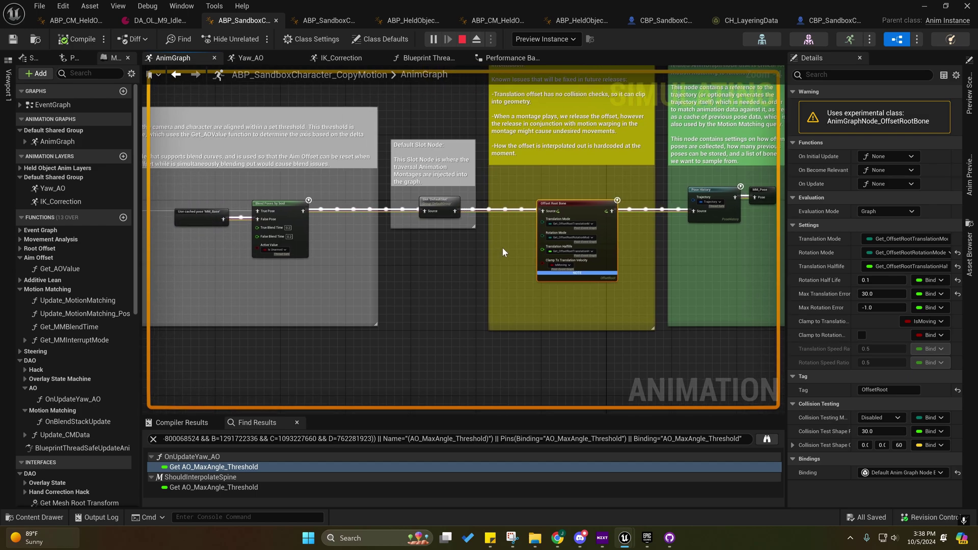
pyautogui.moveTo(503, 246); pyautogui.dragTo(465, 269, button='right')
pyautogui.moveTo(438, 164); pyautogui.dragTo(620, 371)
pyautogui.moveTo(520, 330)
pyautogui.mouseDown(button='right')
pyautogui.moveTo(508, 251)
pyautogui.moveTo(525, 241)
pyautogui.moveTo(521, 316)
pyautogui.mouseUp(button='right')
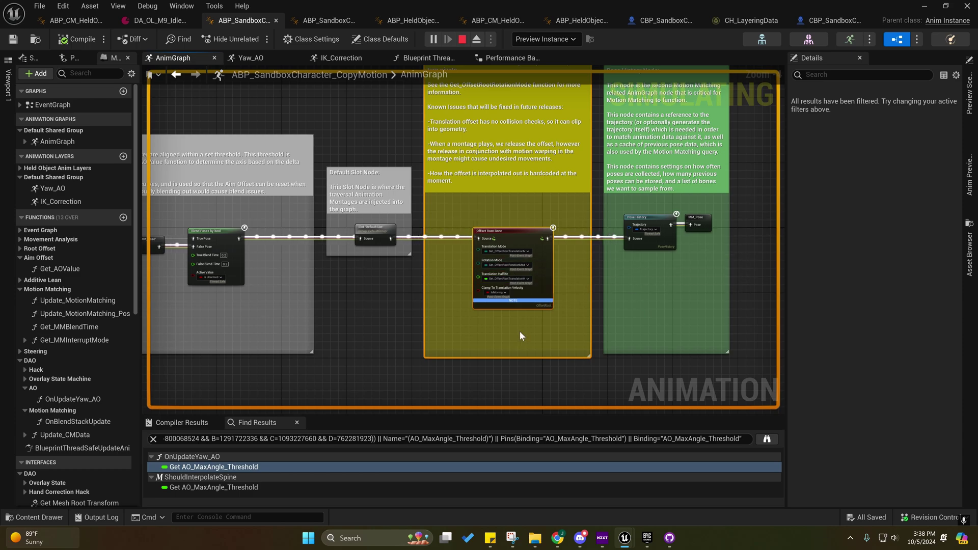
pyautogui.moveTo(520, 331); pyautogui.dragTo(503, 313, button='right')
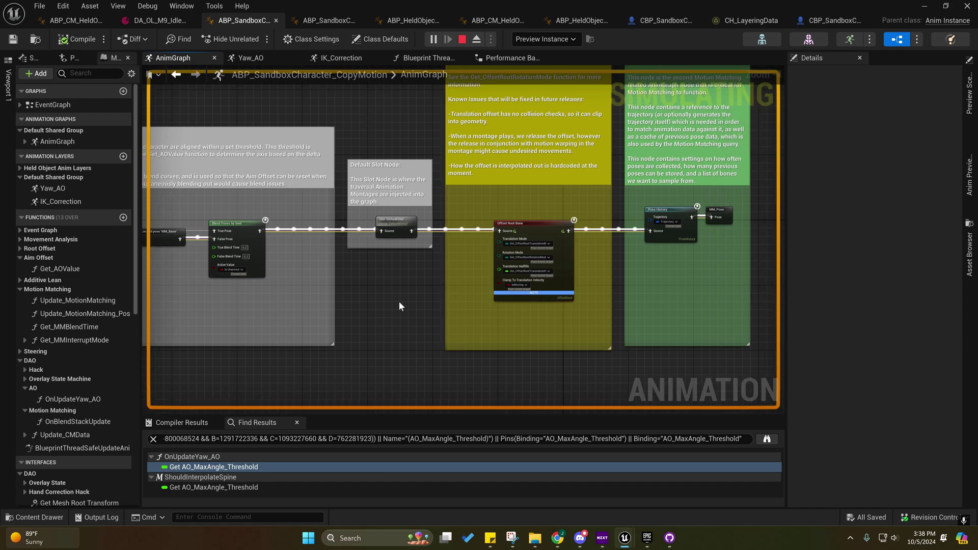
# Select the Offset Root Bone node in the CopyMotion AnimGraph and inspect its settings
pyautogui.moveTo(453, 279); pyautogui.dragTo(541, 263, button='right')
pyautogui.click(626, 224)
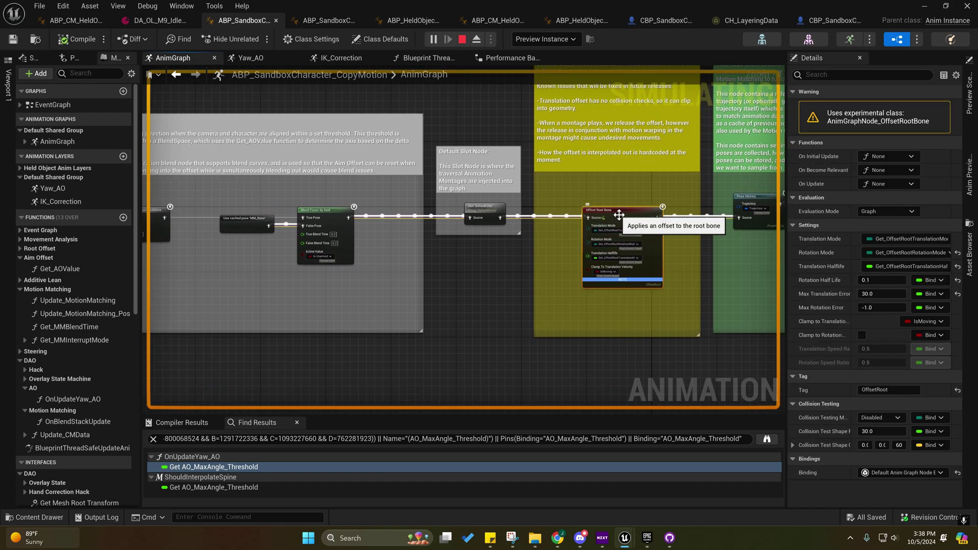
pyautogui.moveTo(529, 257); pyautogui.dragTo(484, 268, button='right')
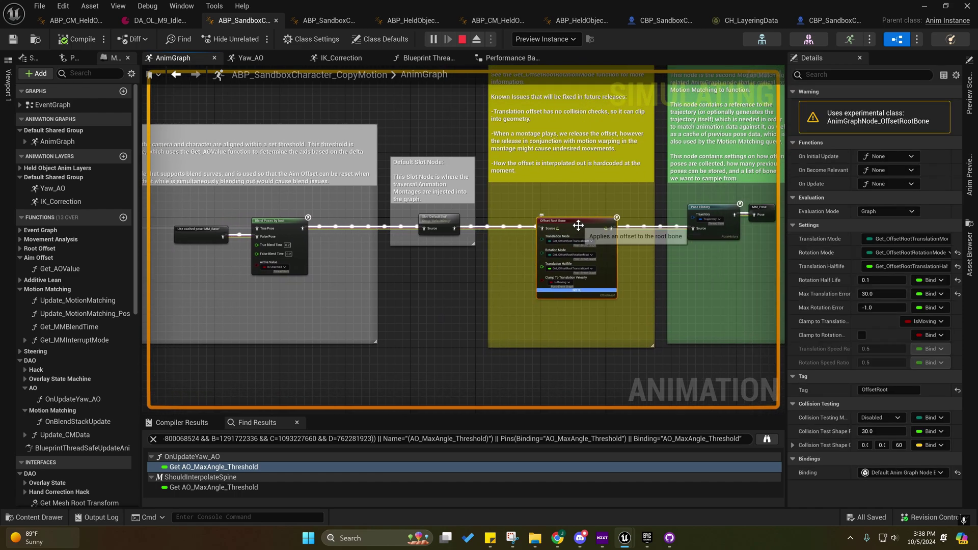
# Add a pose watch to the Motion Matching node of the CopyMotion AnimGraph
pyautogui.moveTo(361, 289); pyautogui.dragTo(657, 289, button='right')
pyautogui.moveTo(245, 281); pyautogui.dragTo(389, 248, button='right')
pyautogui.rightClick(321, 217)
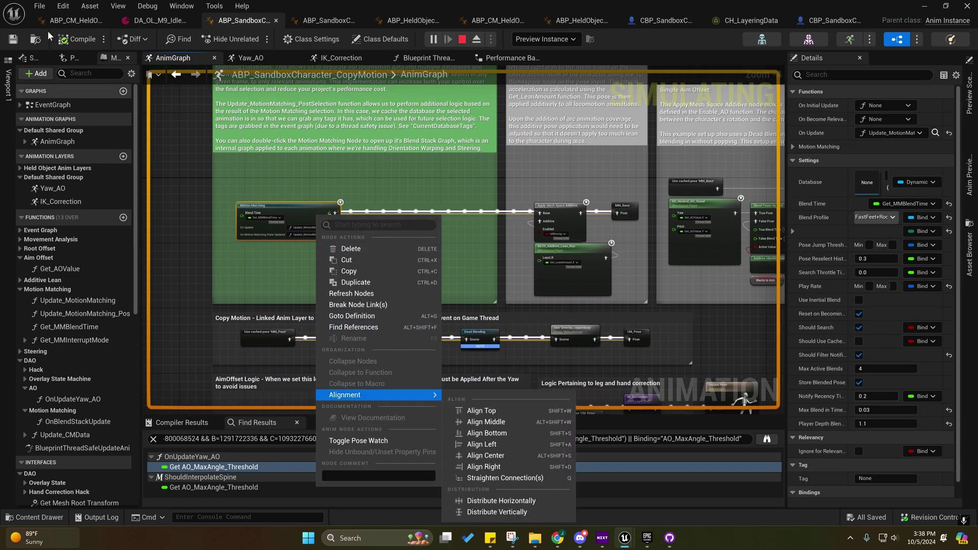
pyautogui.click(72, 57)
pyautogui.rightClick(293, 213)
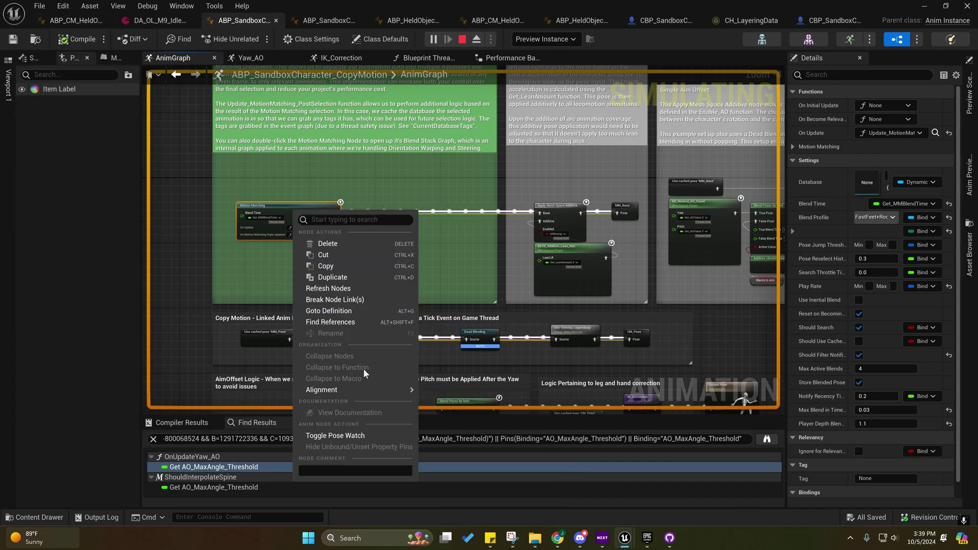
pyautogui.click(339, 434)
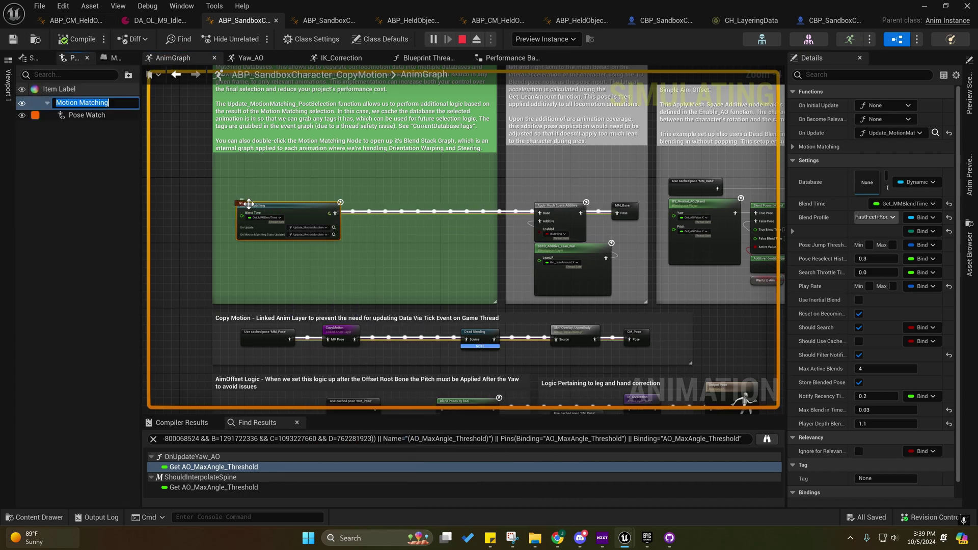
pyautogui.click(509, 247)
# Examine the Copy Motion, AimOffset Logic and leg and hand correction sections of the CopyMotion AnimGraph
pyautogui.moveTo(509, 263); pyautogui.dragTo(288, 218, button='right')
pyautogui.moveTo(607, 248); pyautogui.dragTo(729, 250, button='right')
pyautogui.moveTo(471, 284); pyautogui.dragTo(729, 248, button='right')
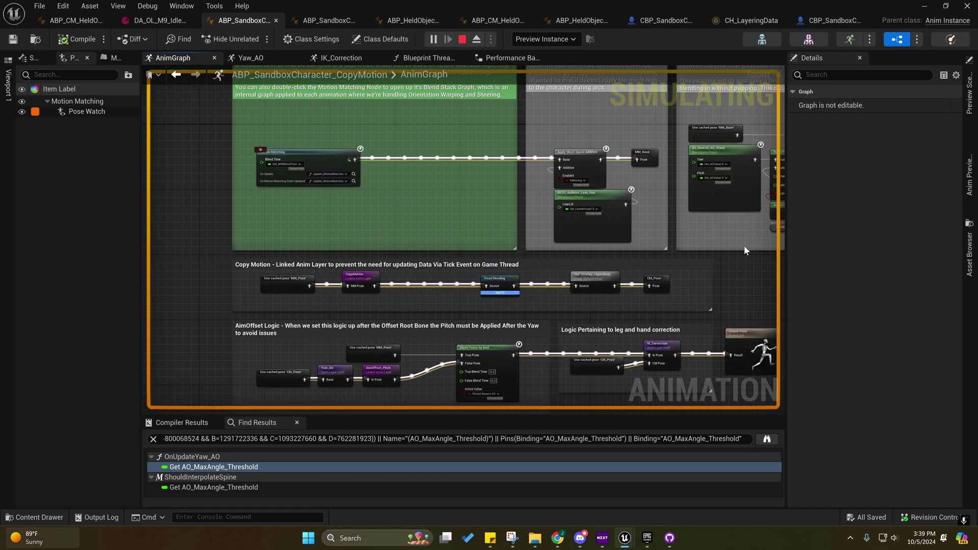
pyautogui.moveTo(504, 297); pyautogui.dragTo(456, 198, button='right')
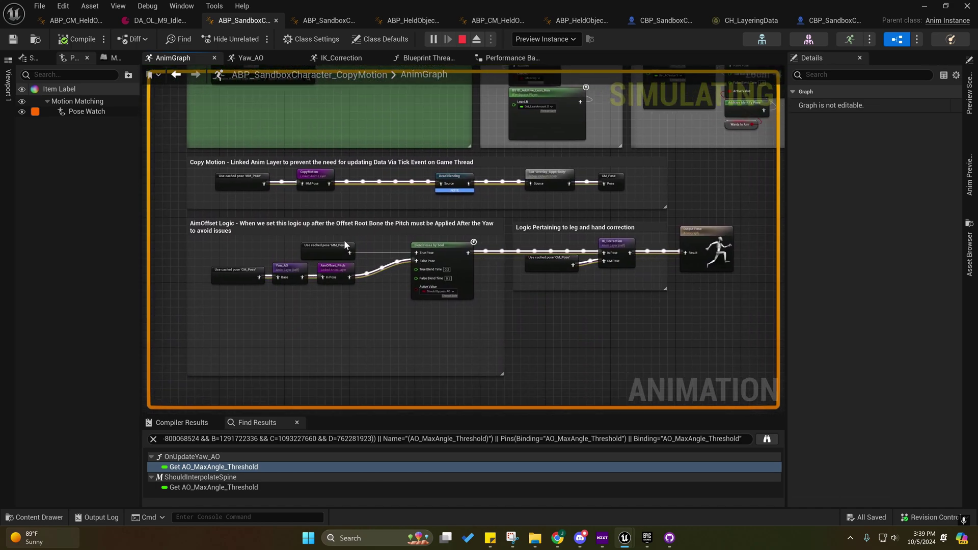
pyautogui.moveTo(279, 193); pyautogui.dragTo(253, 226, button='right')
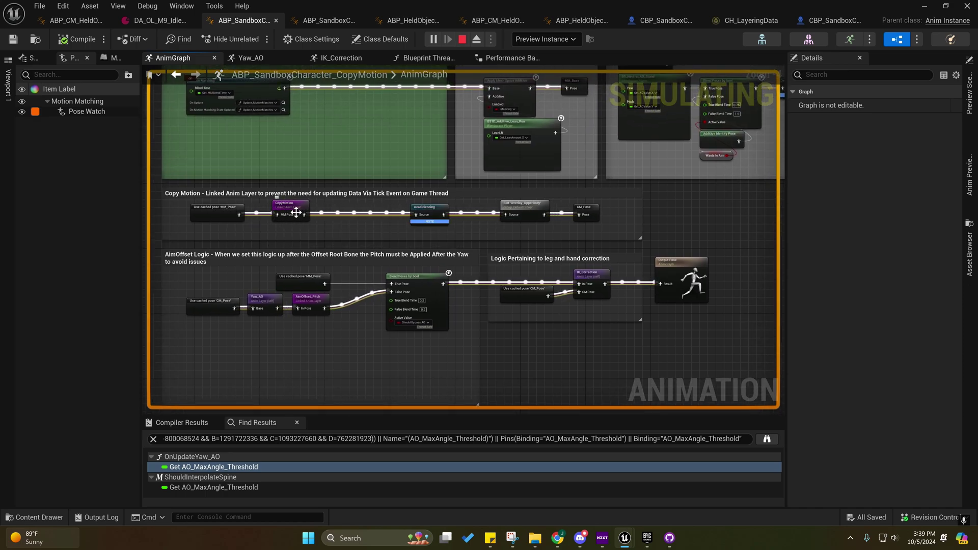
pyautogui.moveTo(289, 207); pyautogui.dragTo(289, 196, button='right')
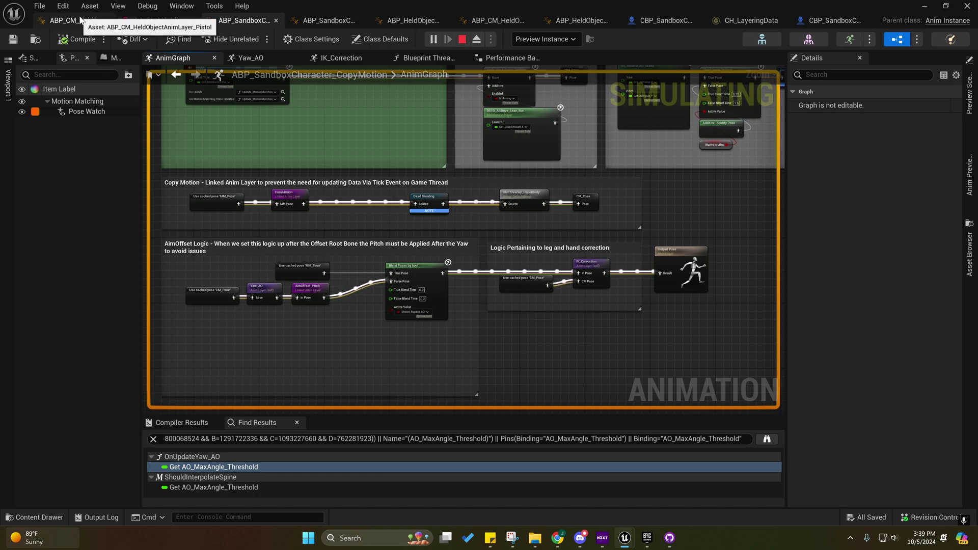
# In the CopyMotion graph of ABP_CM_HeldObjectAnimLayer_Pistol, add a pose watch to the OverlayState linked layer node
pyautogui.click(75, 20)
pyautogui.moveTo(317, 182); pyautogui.dragTo(348, 244, button='right')
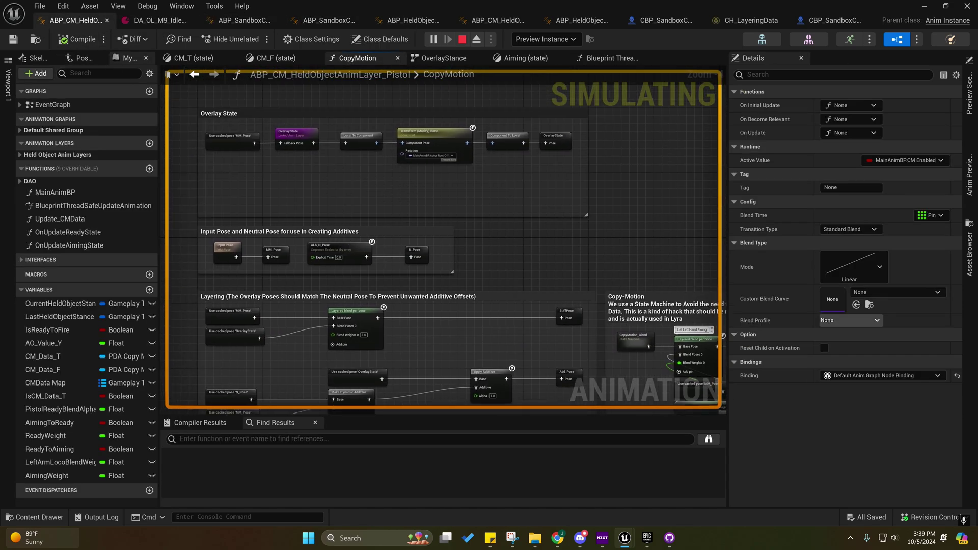
pyautogui.moveTo(314, 144); pyautogui.dragTo(319, 188, button='right')
pyautogui.rightClick(306, 181)
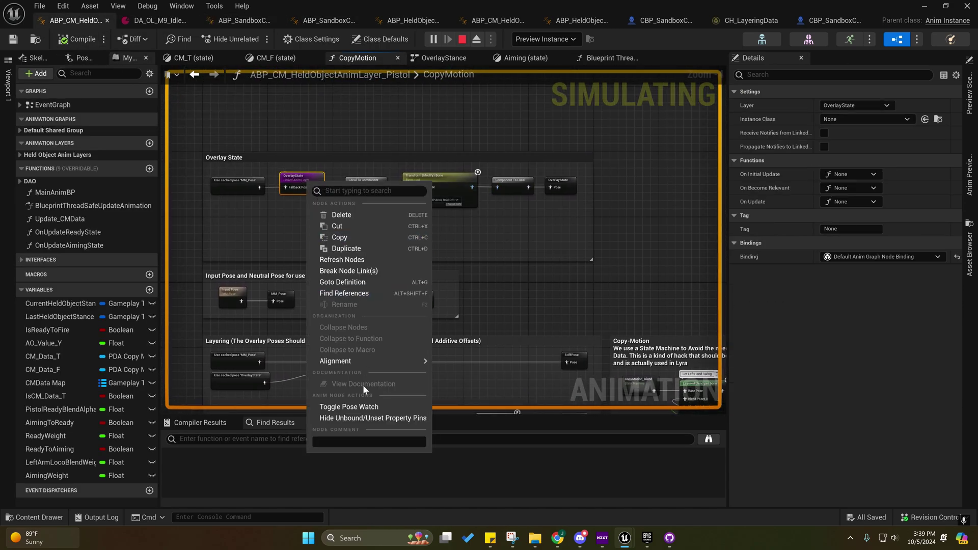
pyautogui.click(361, 407)
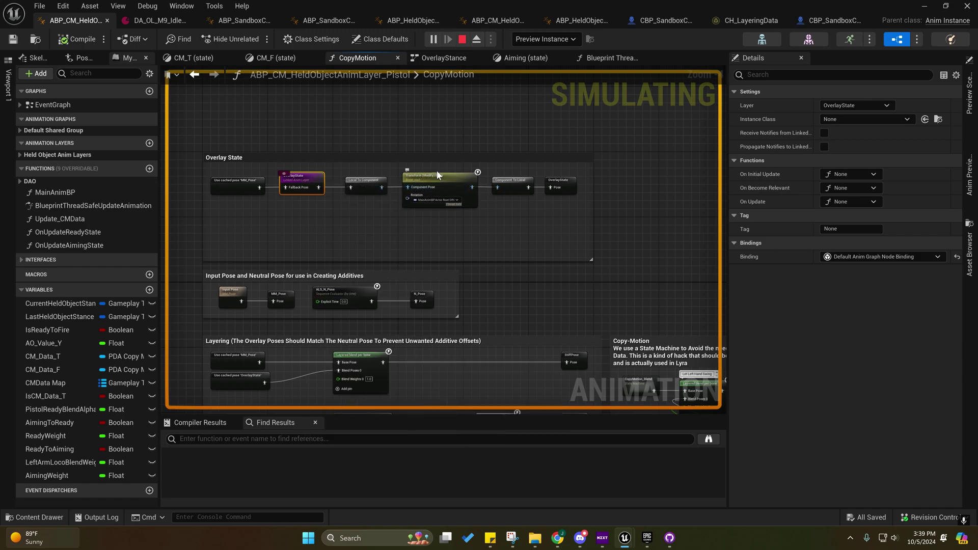
pyautogui.moveTo(443, 244); pyautogui.dragTo(437, 199, button='right')
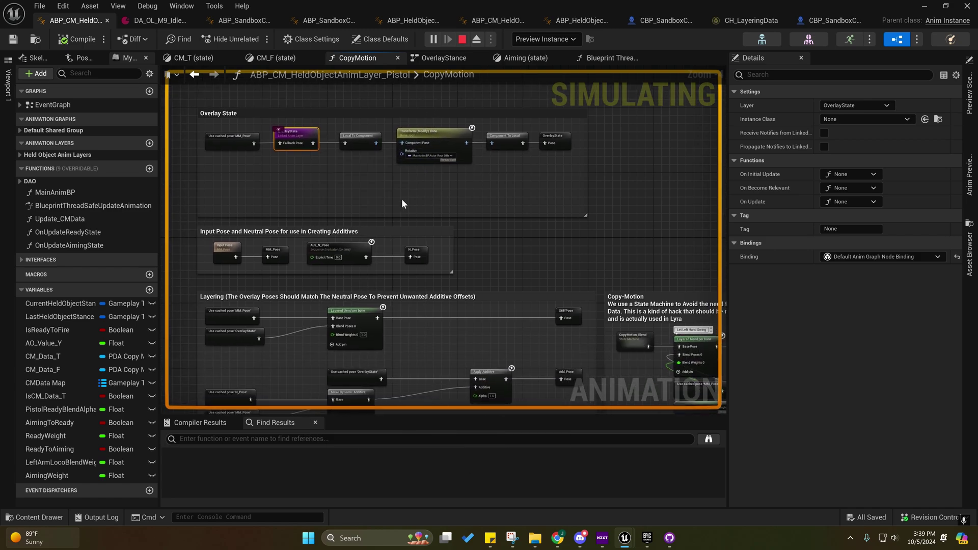
# Stop the play session in the level editor and browse to the DAO/CopyMotion/CopyMotion_Variant content folder
pyautogui.click(925, 7)
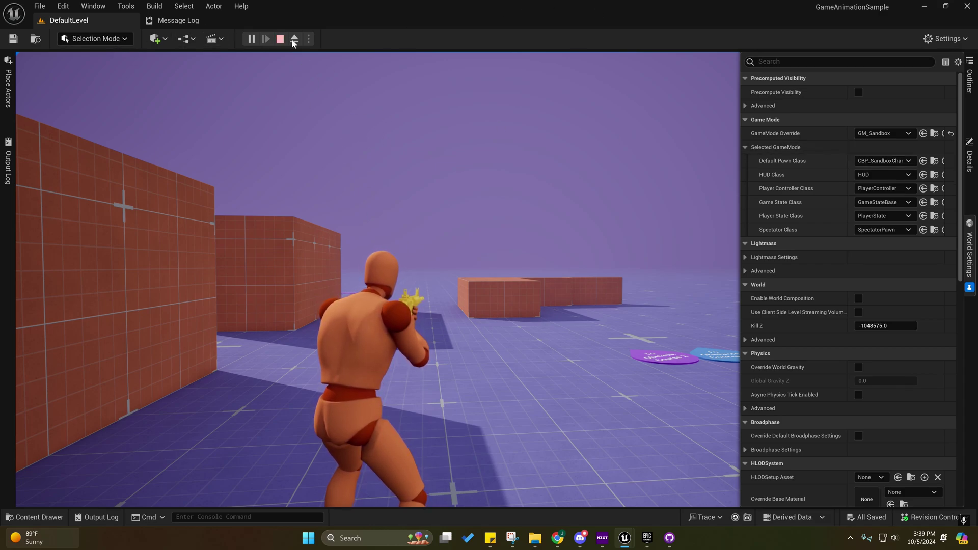
pyautogui.press('Escape')
pyautogui.click(34, 517)
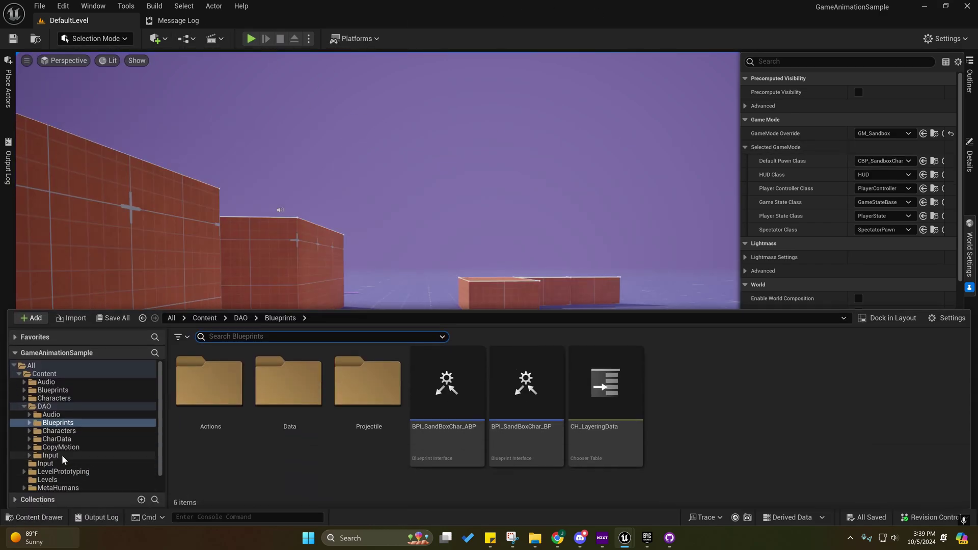
pyautogui.click(58, 448)
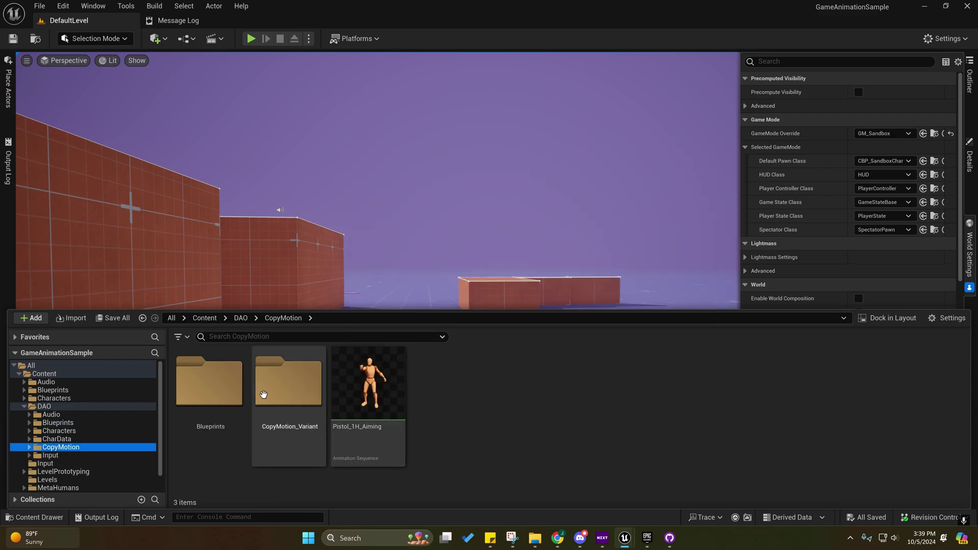
pyautogui.doubleClick(288, 382)
pyautogui.click(455, 386)
pyautogui.click(67, 451)
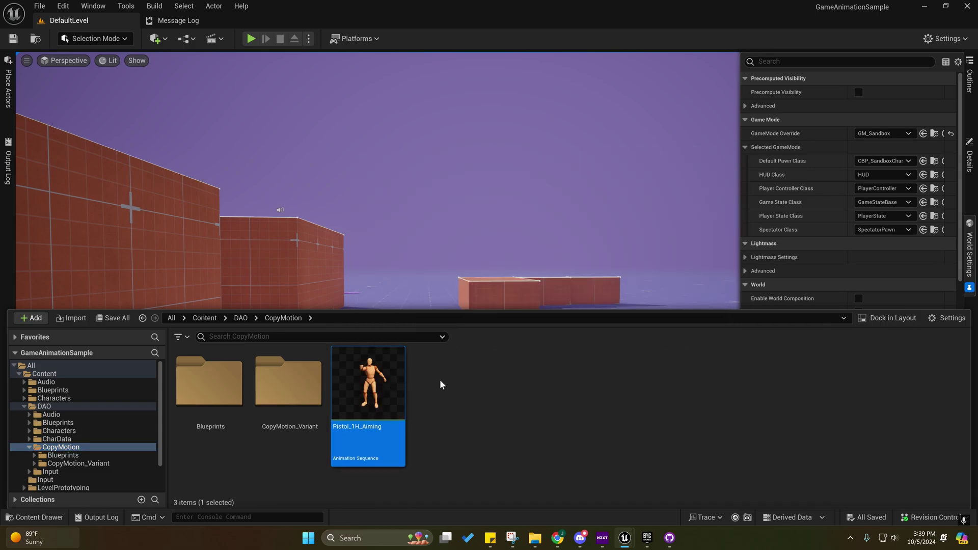
pyautogui.click(285, 376)
pyautogui.doubleClick(286, 375)
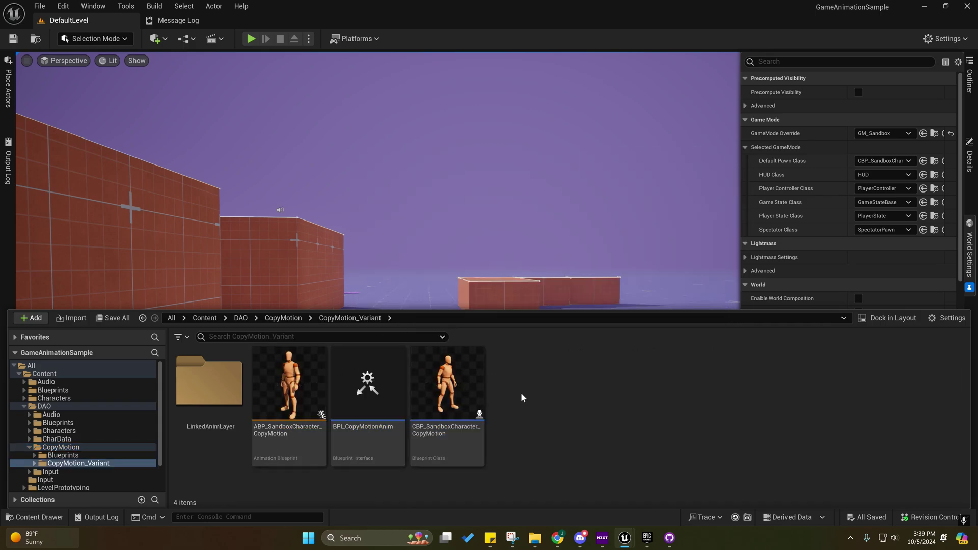
# Assign CBP_SandboxCharacter_CopyMotion as the Default Pawn Class in the level's game mode settings
pyautogui.click(448, 386)
pyautogui.click(649, 260)
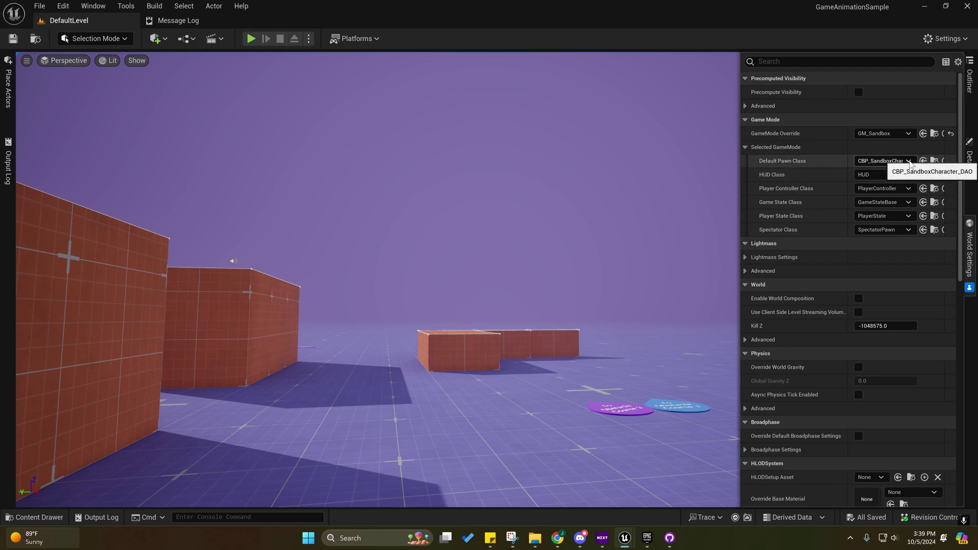
pyautogui.click(924, 161)
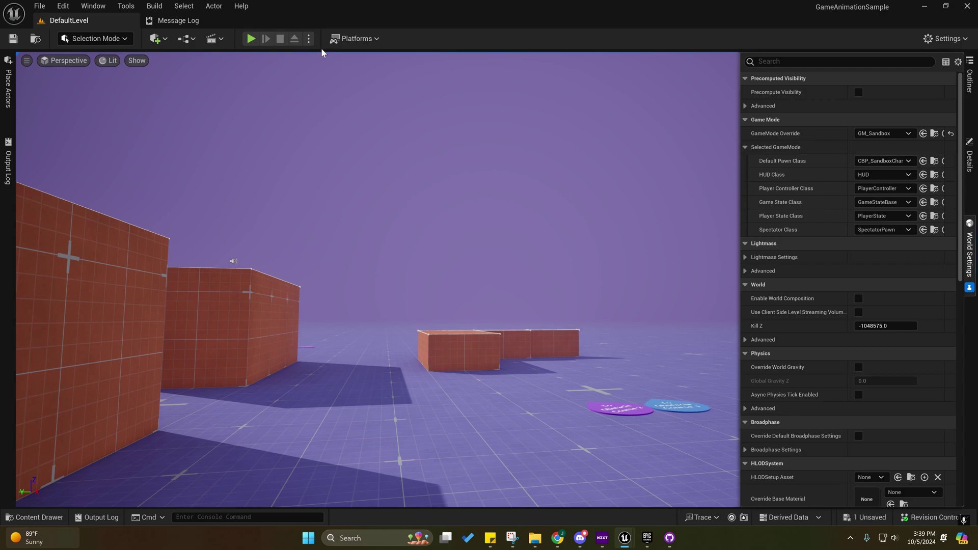
# Play the level and make the character aim the pistol, then release the mouse from the game
pyautogui.click(251, 39)
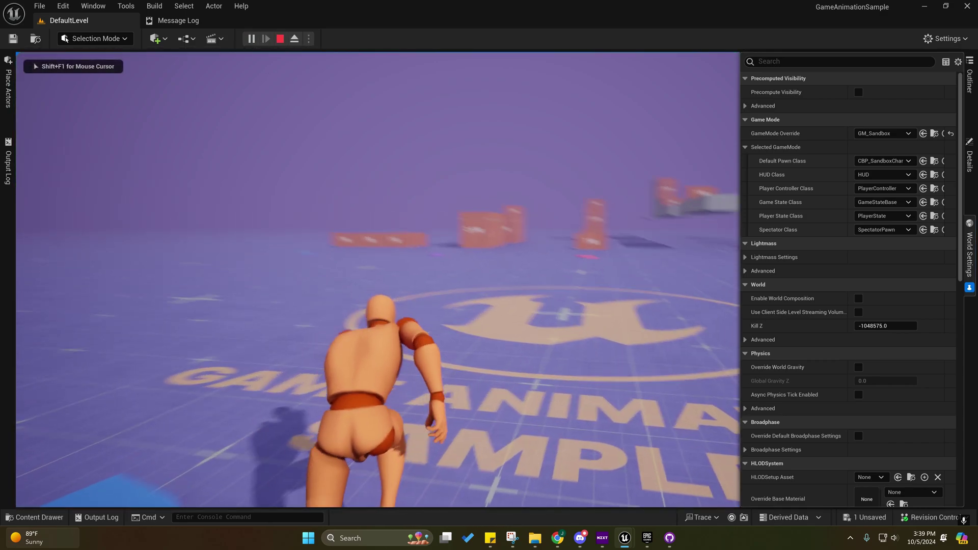
pyautogui.hotkey('shift', 'F1')
pyautogui.click(540, 367)
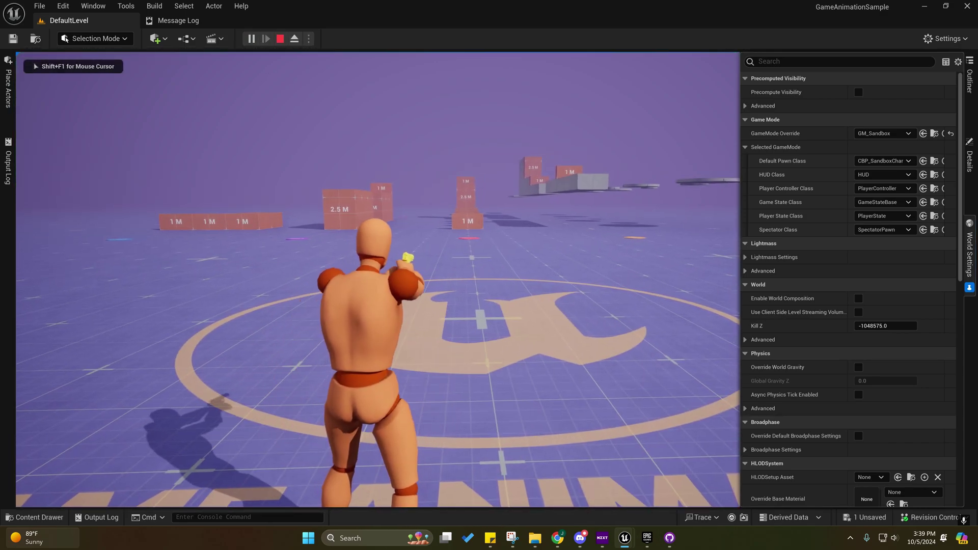
pyautogui.hotkey('shift', 'F1')
# Choose the running character instance as debug object for ABP_CM_HeldObjectAnimLayer_Pistol and ABP_SandboxCharacter_CopyMotion
pyautogui.moveTo(625, 536)
pyautogui.click(576, 477)
pyautogui.click(545, 39)
pyautogui.click(586, 76)
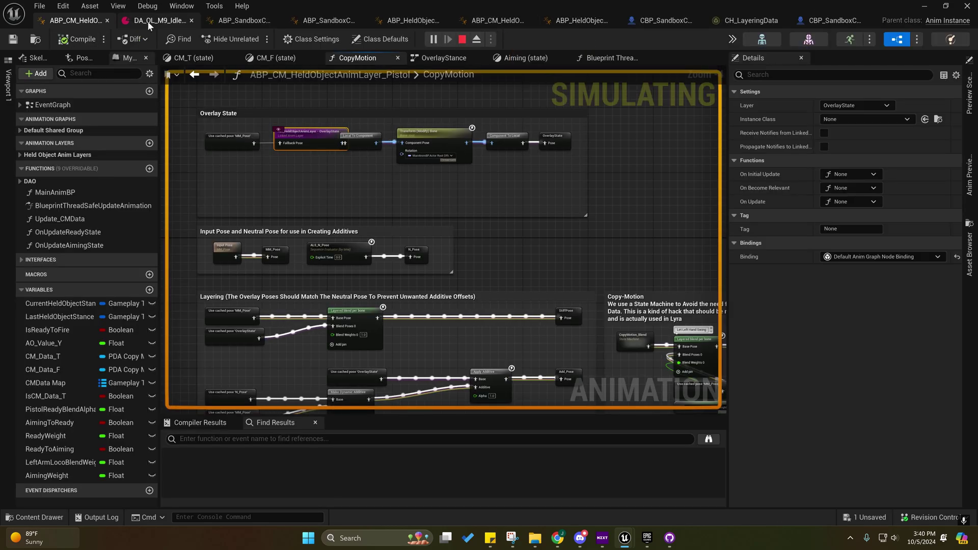
pyautogui.click(245, 21)
pyautogui.click(544, 40)
pyautogui.click(561, 74)
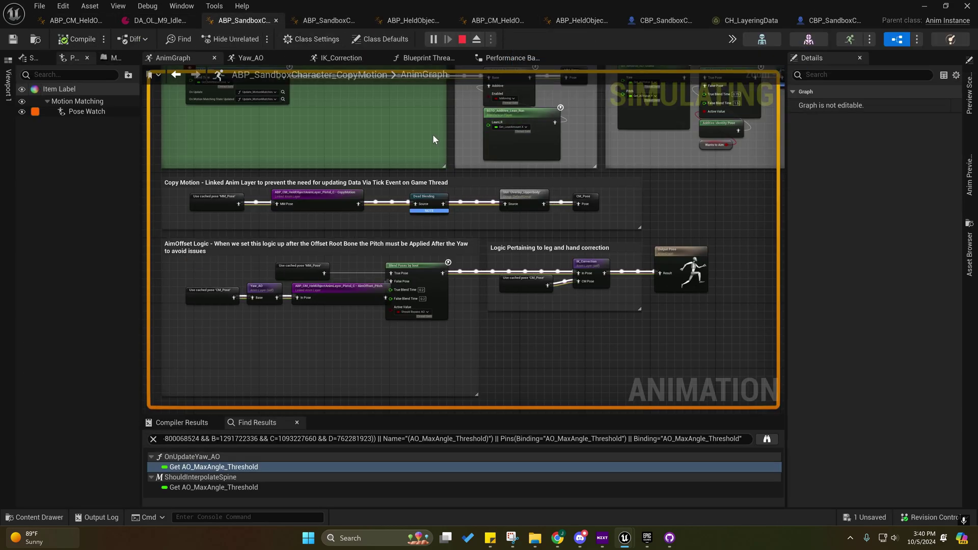
# Turn the character in the running level, eject from it, and examine the pose watch skeletons from a free camera
pyautogui.click(925, 7)
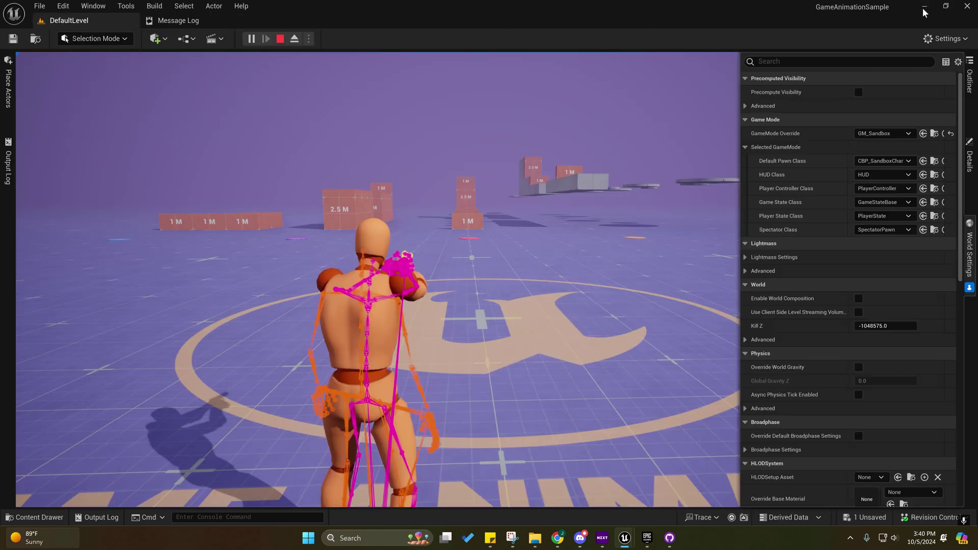
pyautogui.click(498, 218)
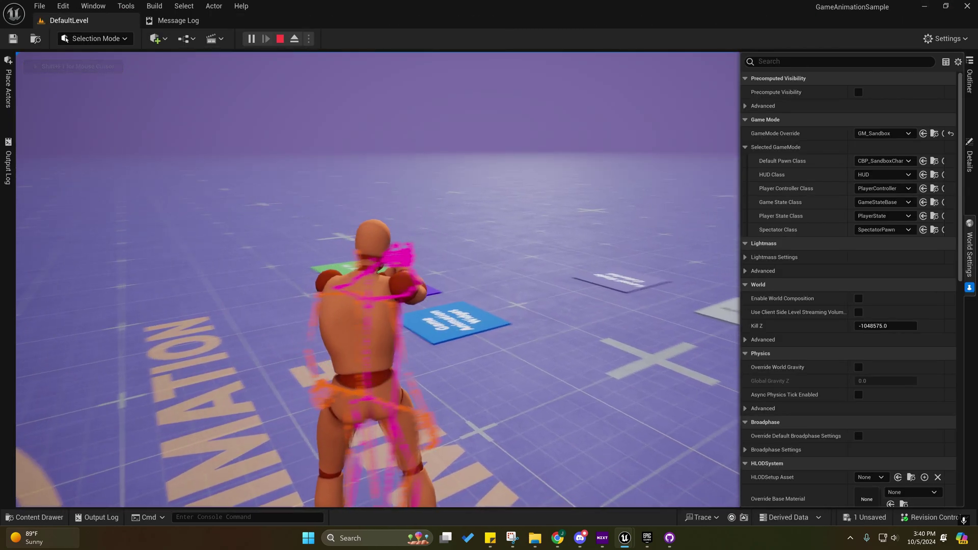
pyautogui.hotkey('shift', 'F1')
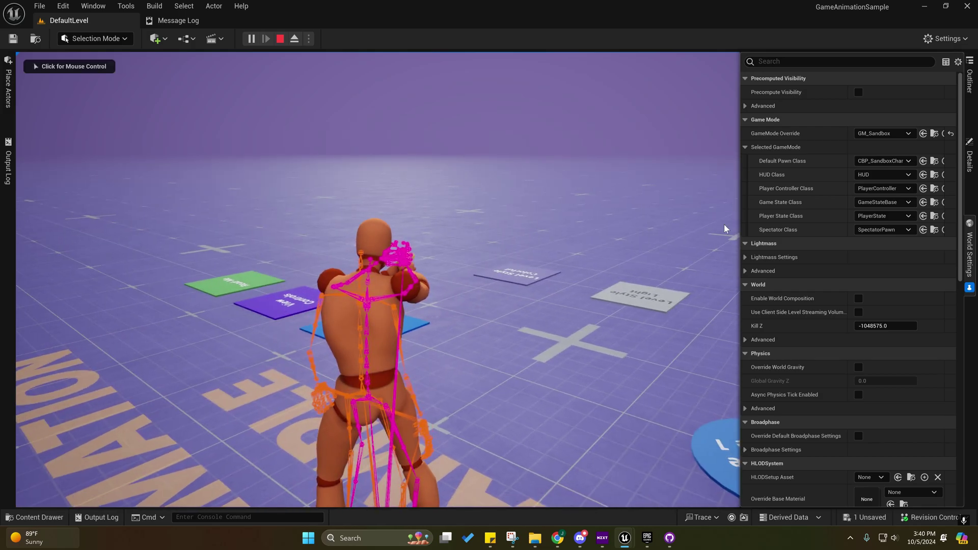
pyautogui.click(295, 38)
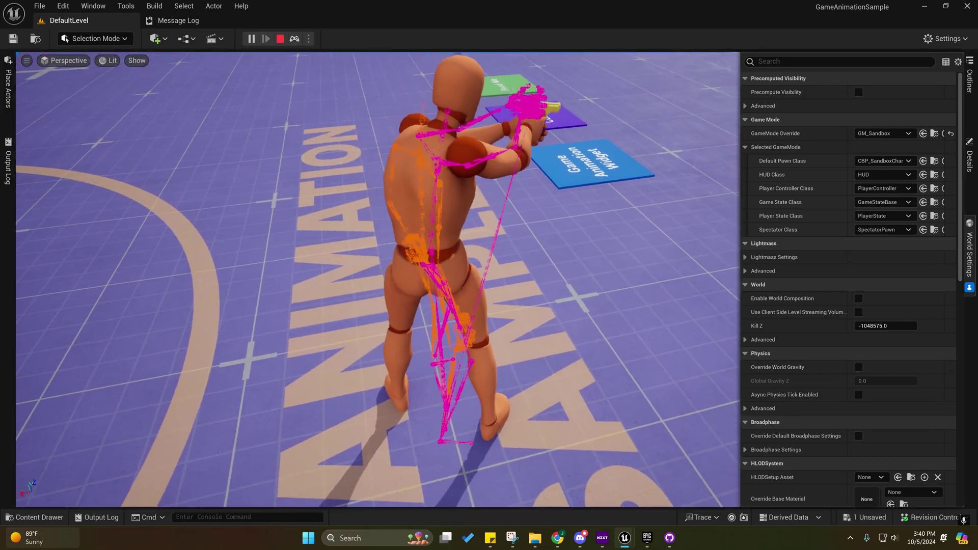
pyautogui.moveTo(442, 189)
pyautogui.mouseDown(button='right')
pyautogui.moveTo(428, 224)
pyautogui.moveTo(442, 235)
pyautogui.moveTo(443, 189)
pyautogui.mouseUp(button='right')
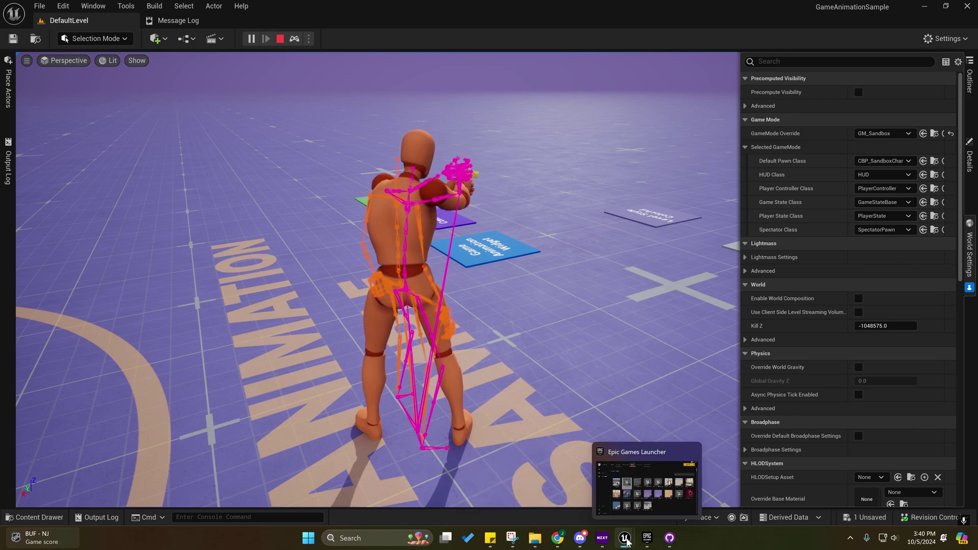
# Add a pose watch to the Offset Root Bone node in ABP_SandboxCharacter_CopyMotion and view it on the character in the level
pyautogui.moveTo(625, 538)
pyautogui.click(663, 478)
pyautogui.moveTo(675, 227); pyautogui.dragTo(299, 359, button='right')
pyautogui.moveTo(591, 326); pyautogui.dragTo(295, 319, button='right')
pyautogui.moveTo(487, 312); pyautogui.dragTo(99, 303, button='right')
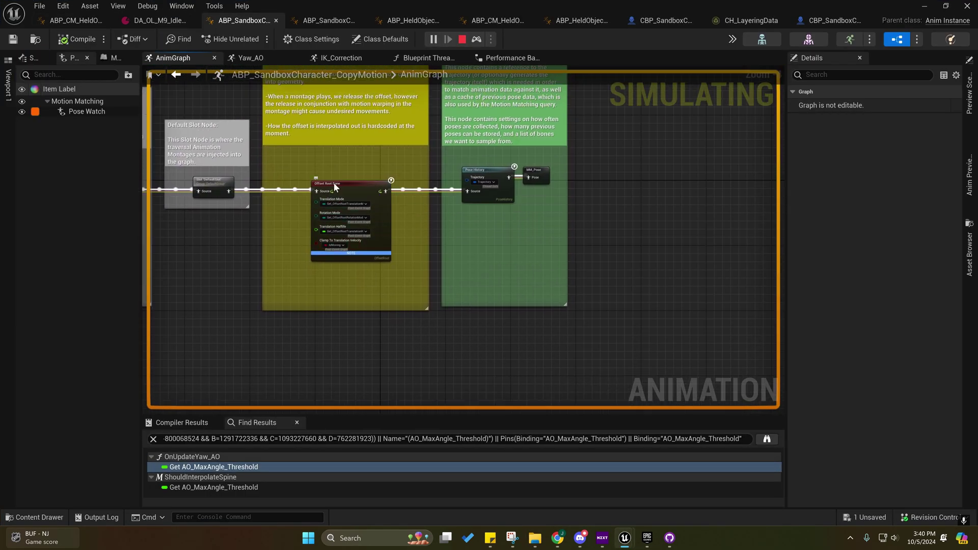
pyautogui.rightClick(334, 182)
pyautogui.click(389, 399)
pyautogui.moveTo(324, 280); pyautogui.dragTo(463, 285, button='right')
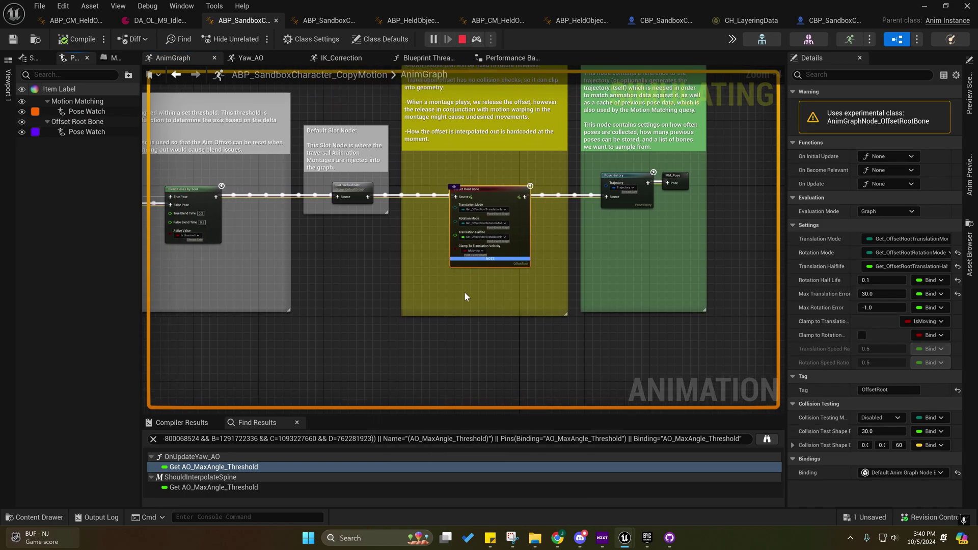
pyautogui.click(926, 6)
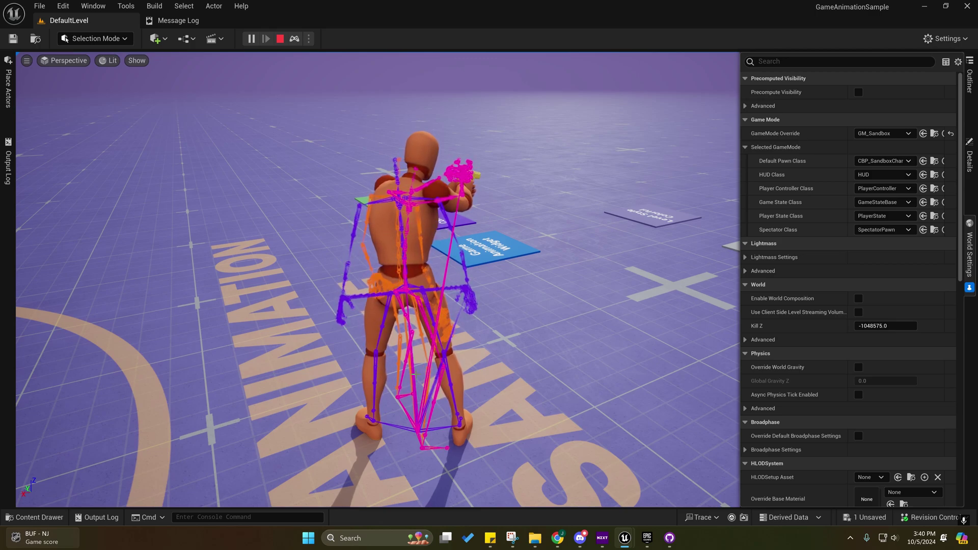
# Open the CopyMotion graph of ABP_CM_HeldObjectAnimLayer_Pistol and select the Transform (Modify) Bone node in the Overlay State section to inspect its settings
pyautogui.moveTo(624, 537)
pyautogui.click(655, 495)
pyautogui.moveTo(418, 331); pyautogui.dragTo(611, 100, button='right')
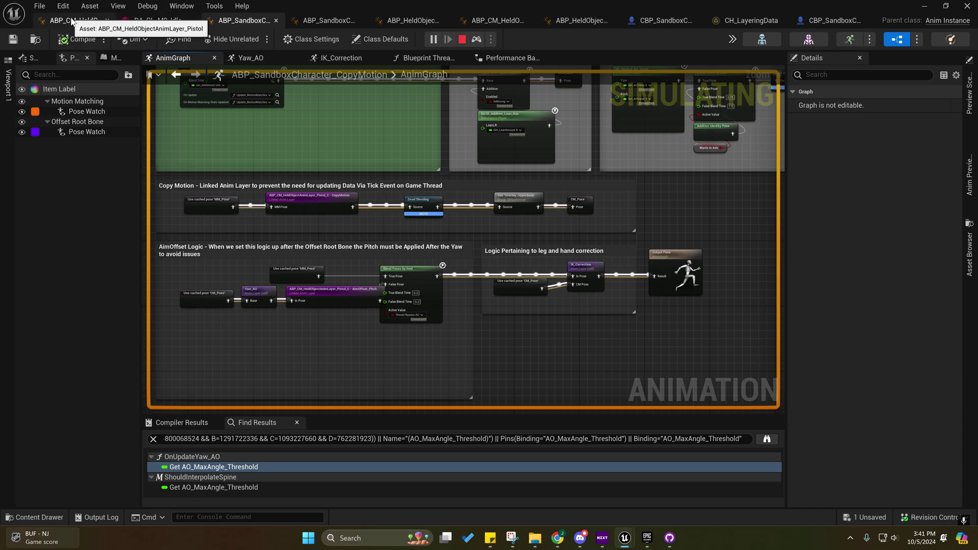
pyautogui.click(73, 21)
pyautogui.moveTo(296, 194); pyautogui.dragTo(305, 250, button='right')
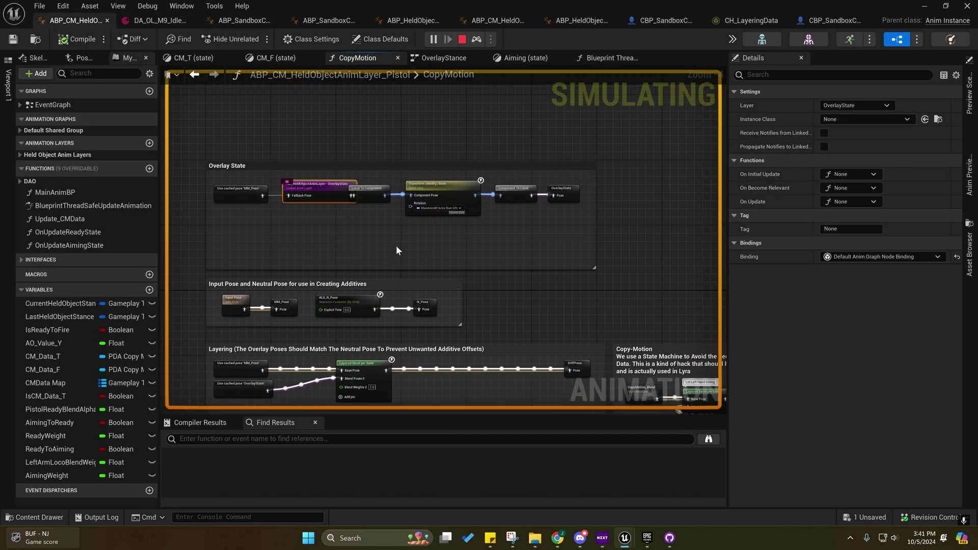
pyautogui.moveTo(396, 246); pyautogui.dragTo(371, 251, button='right')
pyautogui.click(399, 208)
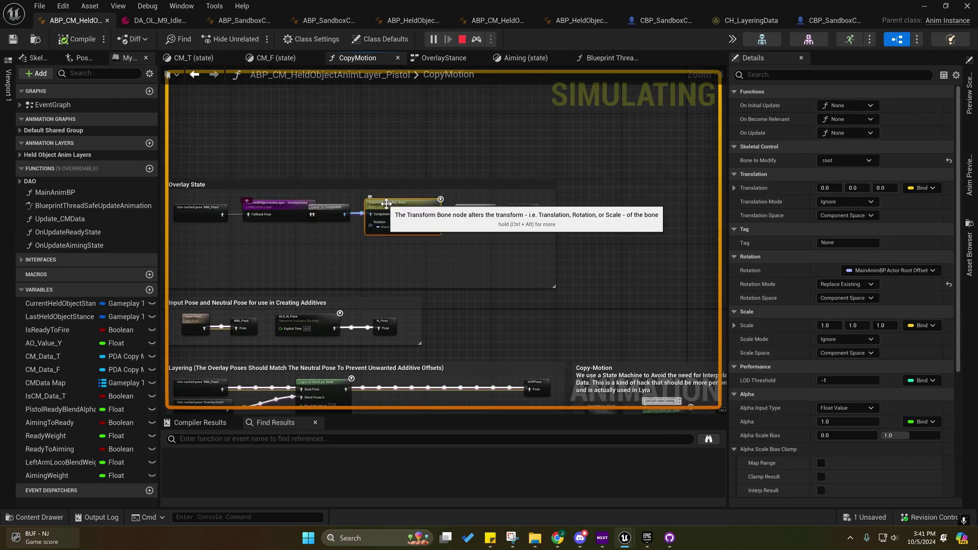
# Examine how the Transform (Modify) Bone node with its bound root rotation fits into the Overlay State pose chain
pyautogui.click(416, 227)
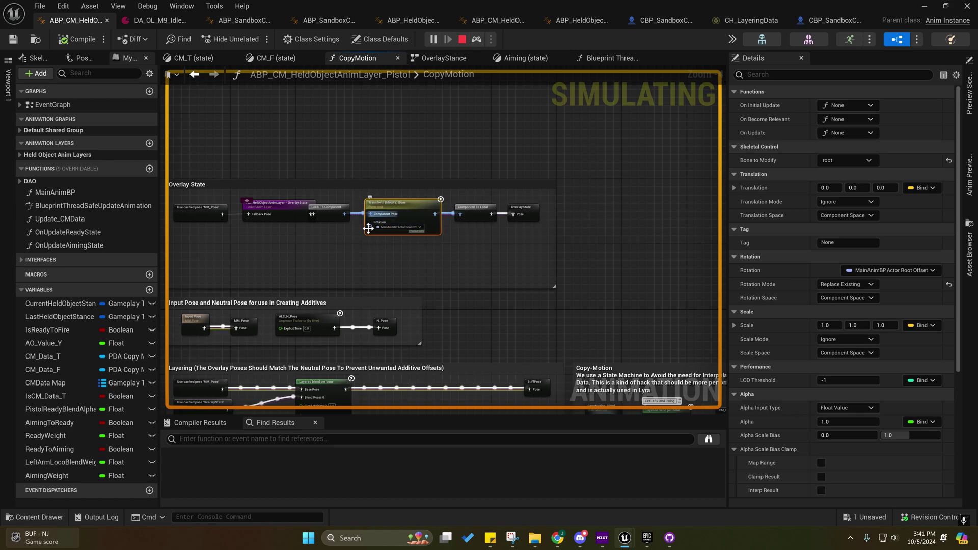
pyautogui.click(388, 218)
pyautogui.moveTo(405, 237); pyautogui.dragTo(422, 218, button='right')
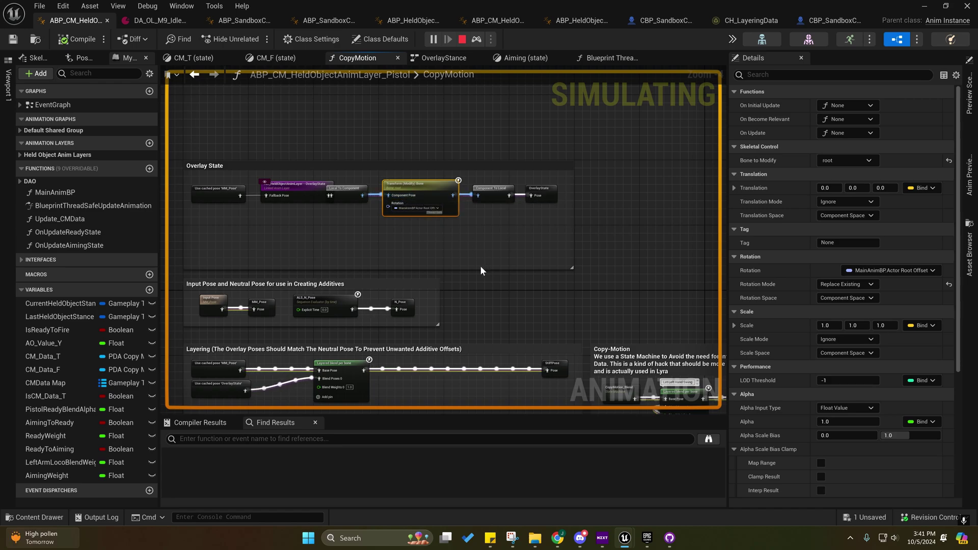
pyautogui.moveTo(479, 266); pyautogui.dragTo(516, 251, button='right')
pyautogui.moveTo(388, 193); pyautogui.dragTo(455, 250, button='right')
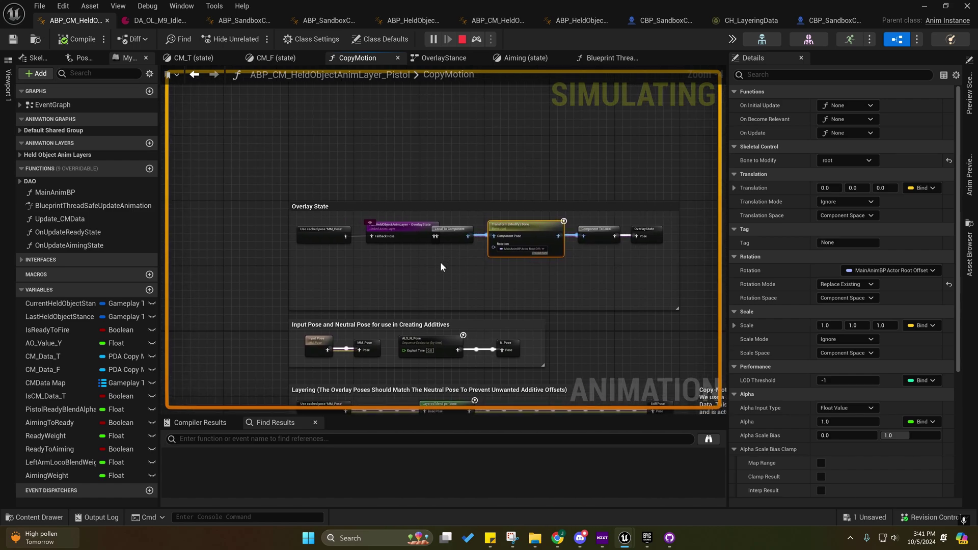
pyautogui.moveTo(476, 273); pyautogui.dragTo(404, 253, button='right')
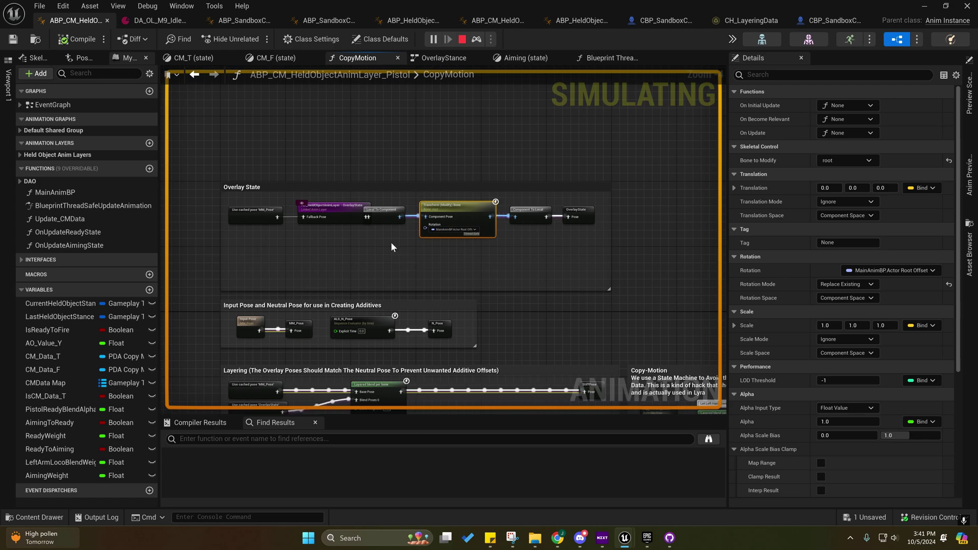
pyautogui.moveTo(383, 240); pyautogui.dragTo(417, 245, button='right')
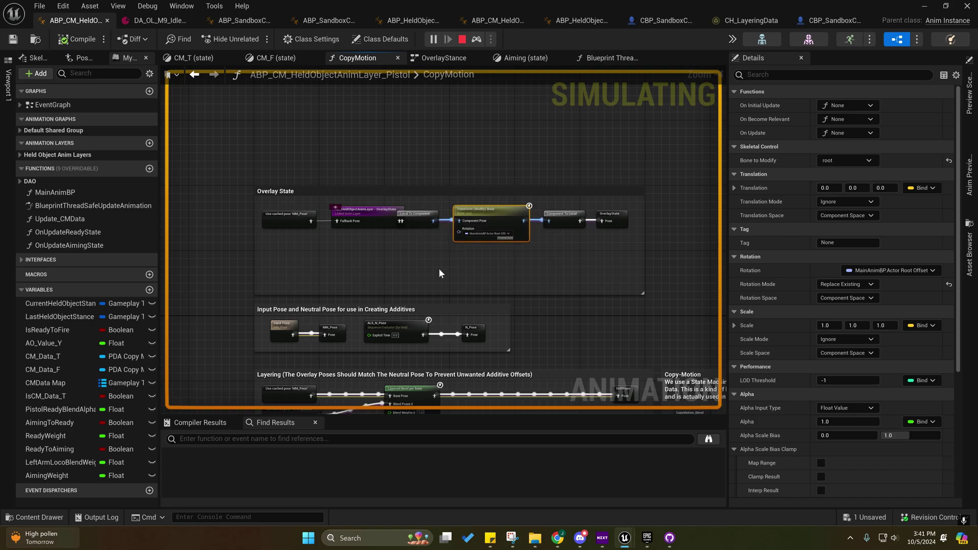
pyautogui.moveTo(485, 279); pyautogui.dragTo(419, 273, button='right')
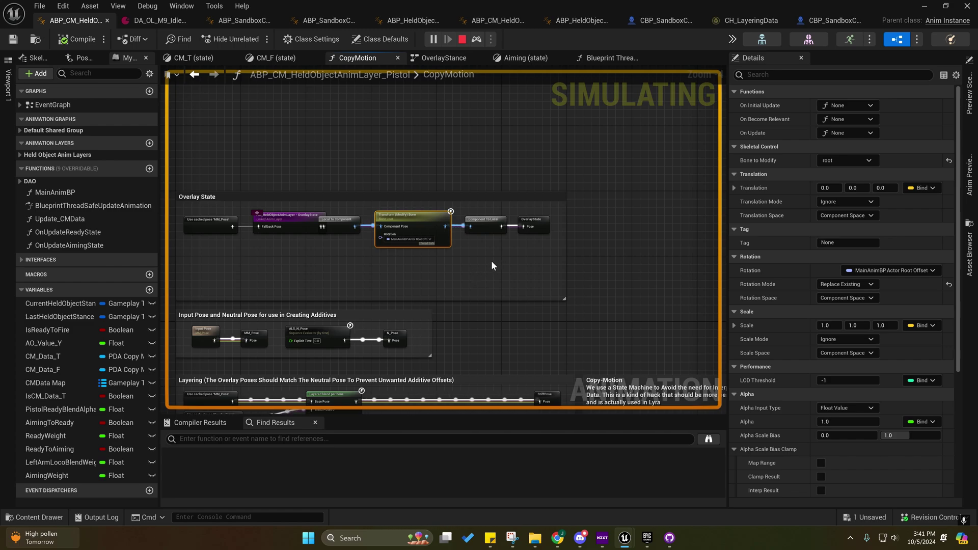
pyautogui.moveTo(491, 261); pyautogui.dragTo(512, 255, button='right')
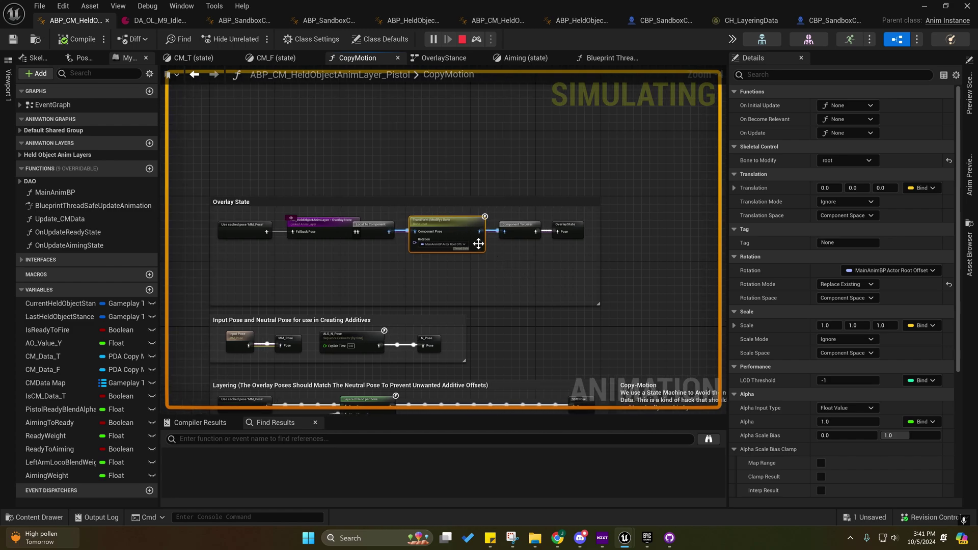
# Delete the pose watches on the Motion Matching and Offset Root Bone nodes in ABP_SandboxCharacter_CopyMotion
pyautogui.click(319, 19)
pyautogui.click(245, 20)
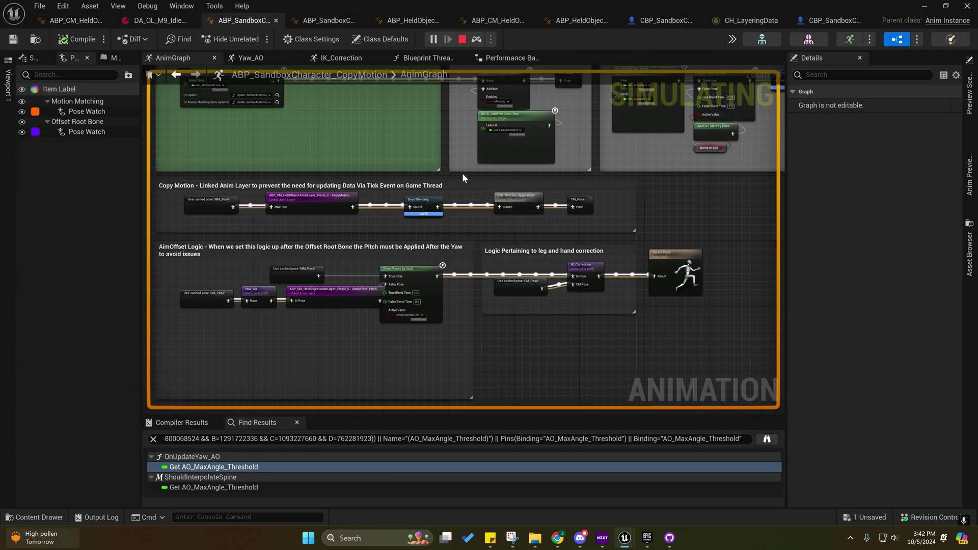
pyautogui.moveTo(462, 173); pyautogui.dragTo(252, 243, button='right')
pyautogui.moveTo(661, 205); pyautogui.dragTo(779, 250, button='right')
pyautogui.moveTo(266, 199); pyautogui.dragTo(368, 189, button='right')
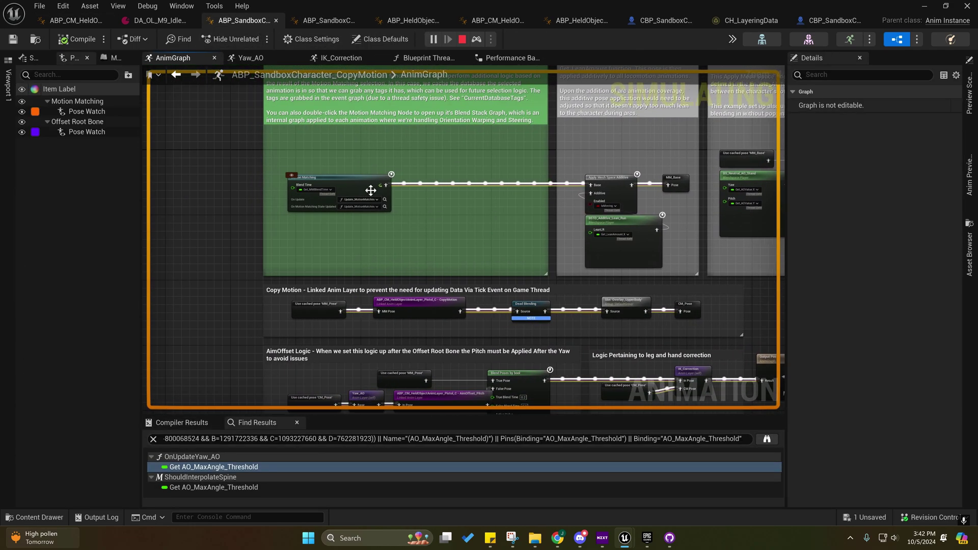
pyautogui.click(68, 103)
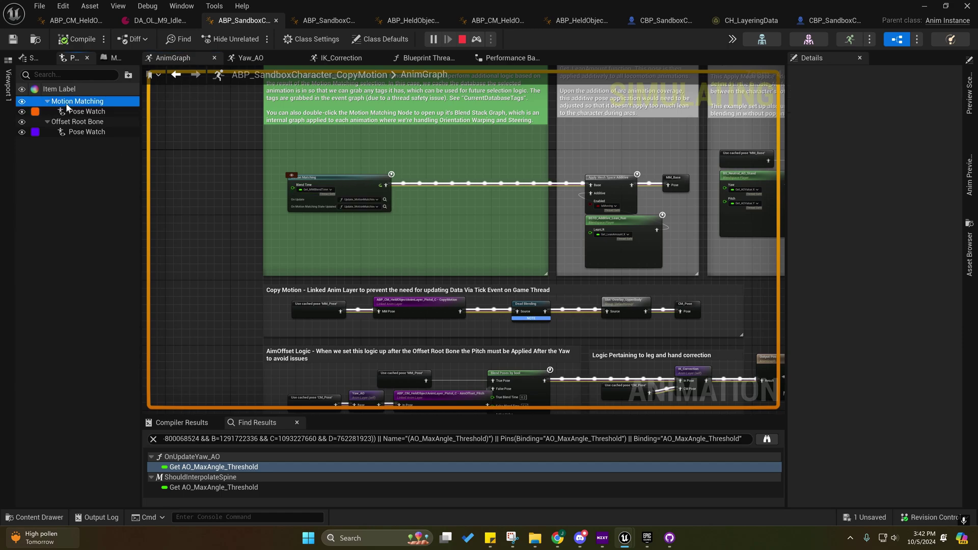
pyautogui.press('Delete')
pyautogui.press('Delete')
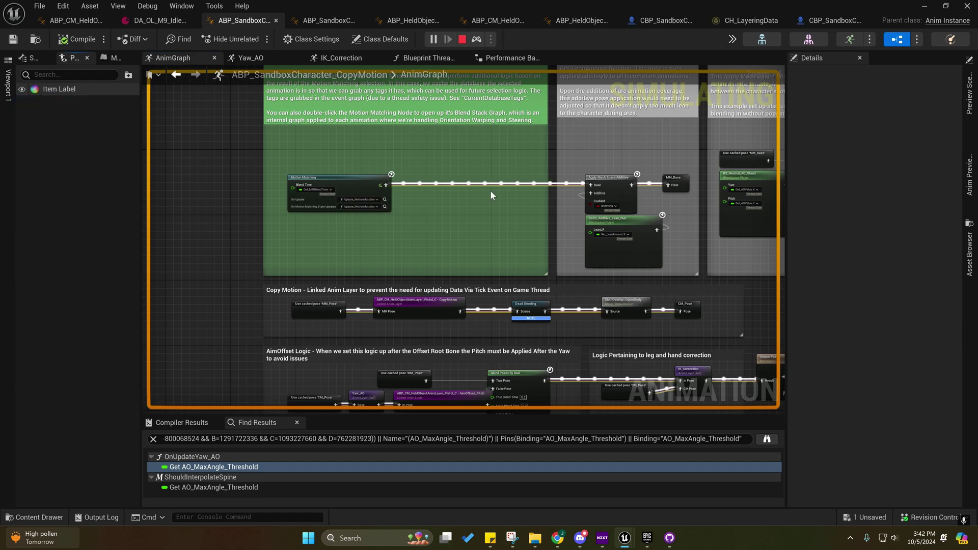
# Select the Offset Root Bone node in the AnimGraph to inspect its settings and the nodes feeding into it
pyautogui.moveTo(767, 202); pyautogui.dragTo(168, 207, button='right')
pyautogui.moveTo(550, 207); pyautogui.dragTo(143, 248, button='right')
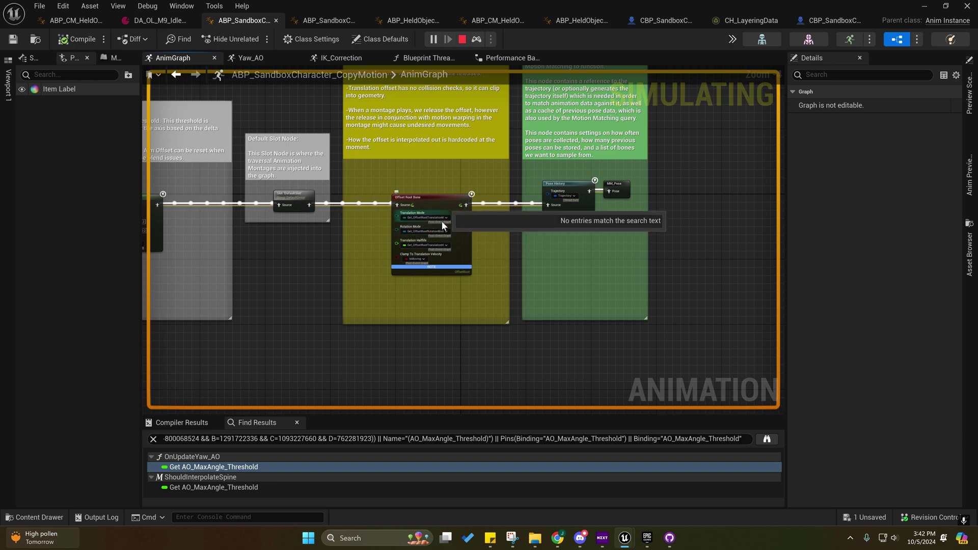
pyautogui.moveTo(427, 199); pyautogui.dragTo(459, 218, button='right')
pyautogui.click(461, 239)
pyautogui.moveTo(518, 316); pyautogui.dragTo(697, 284, button='right')
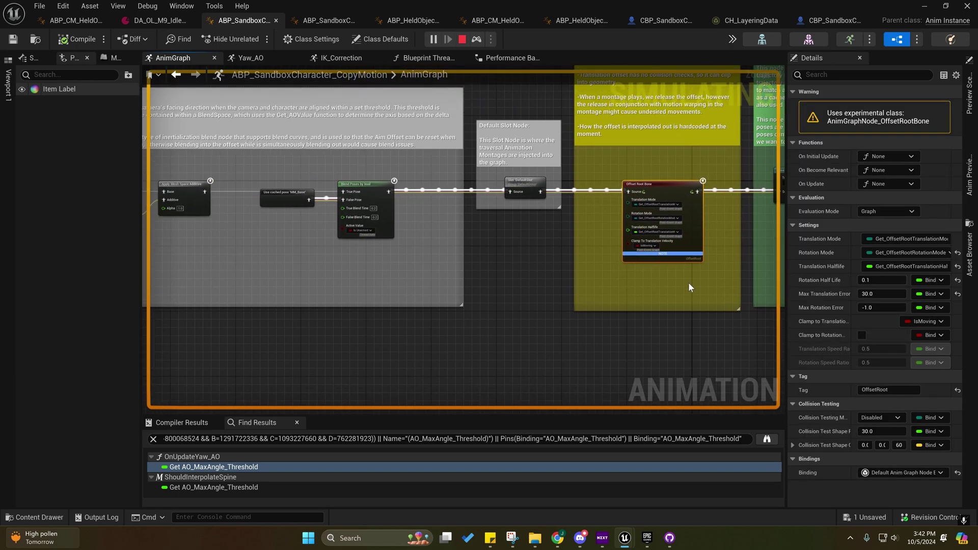